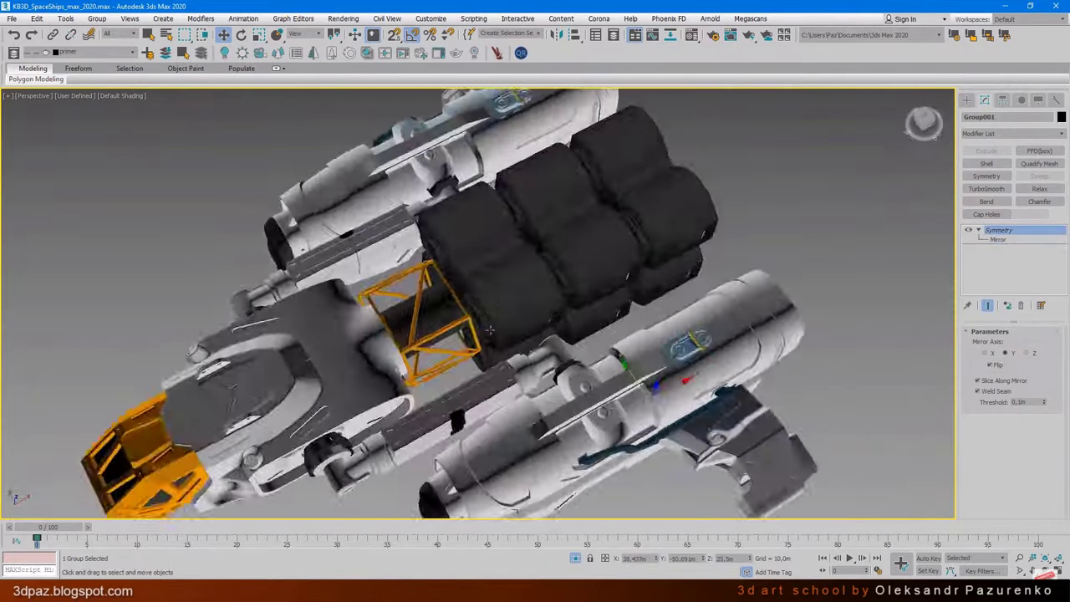
Orbit PhysCamera001 around the ship to a new angle in the FStorm interactive render
mouse_move(696, 457)
middle_mouse_down("alt")
mouse_move(688, 450)
mouse_move(847, 444)
mouse_move(1062, 456)
middle_mouse_up("alt")
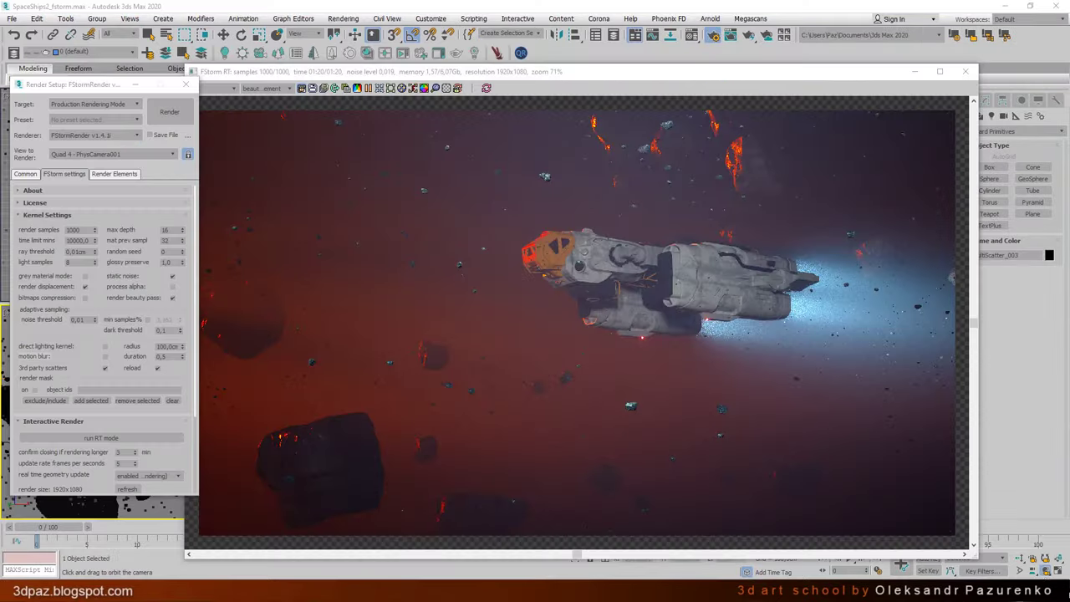
left_click_drag(122, 507, 131, 505)
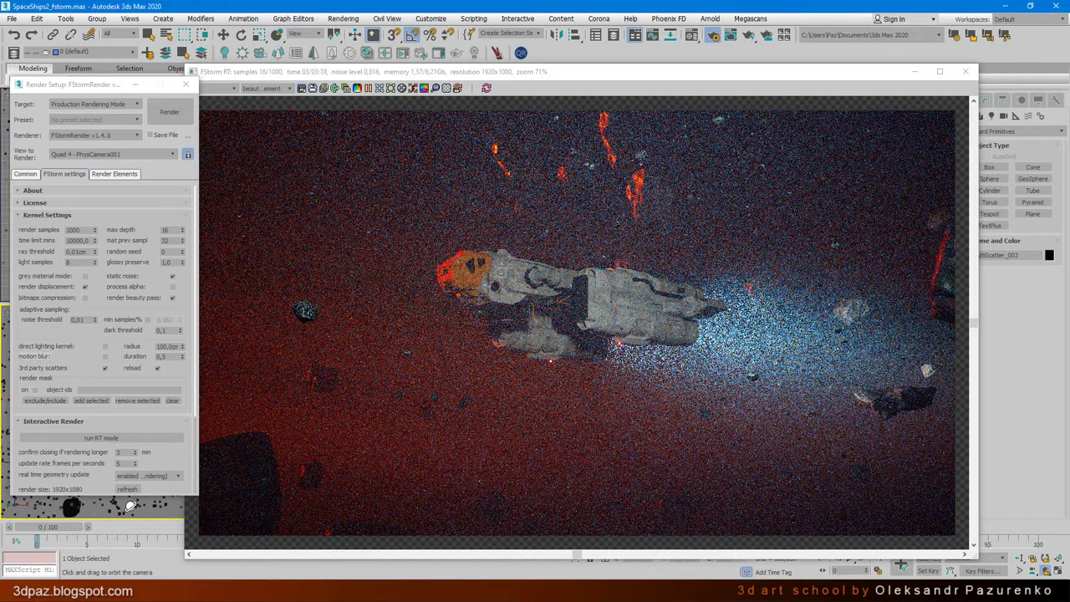
left_click_drag(131, 505, 128, 499)
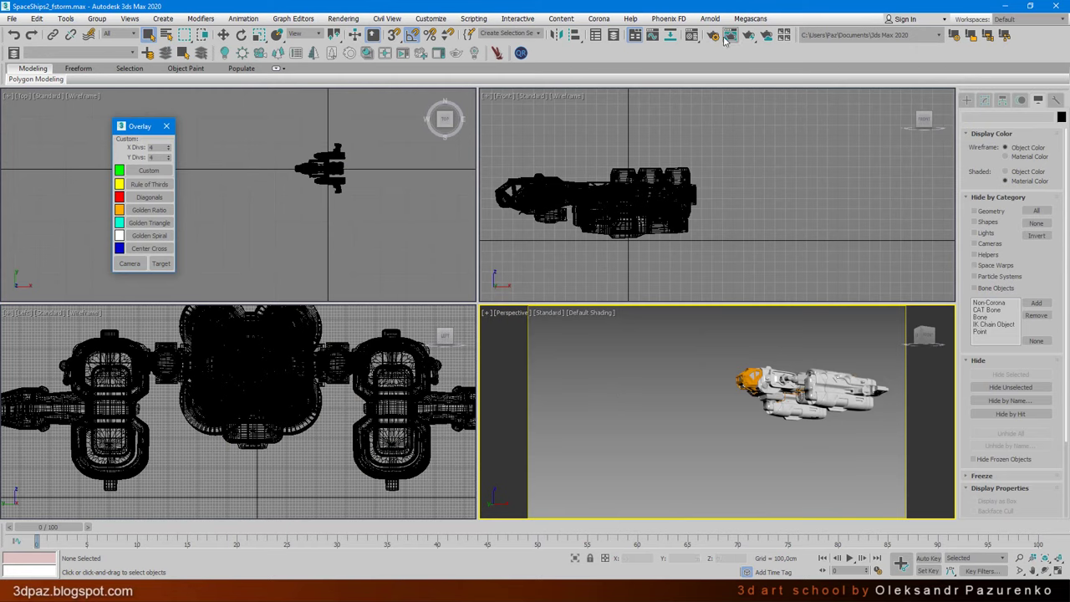
Switch the production renderer from Scanline to FStormRender v1.4.1 in Render Setup
left_click(711, 34)
left_click(134, 99)
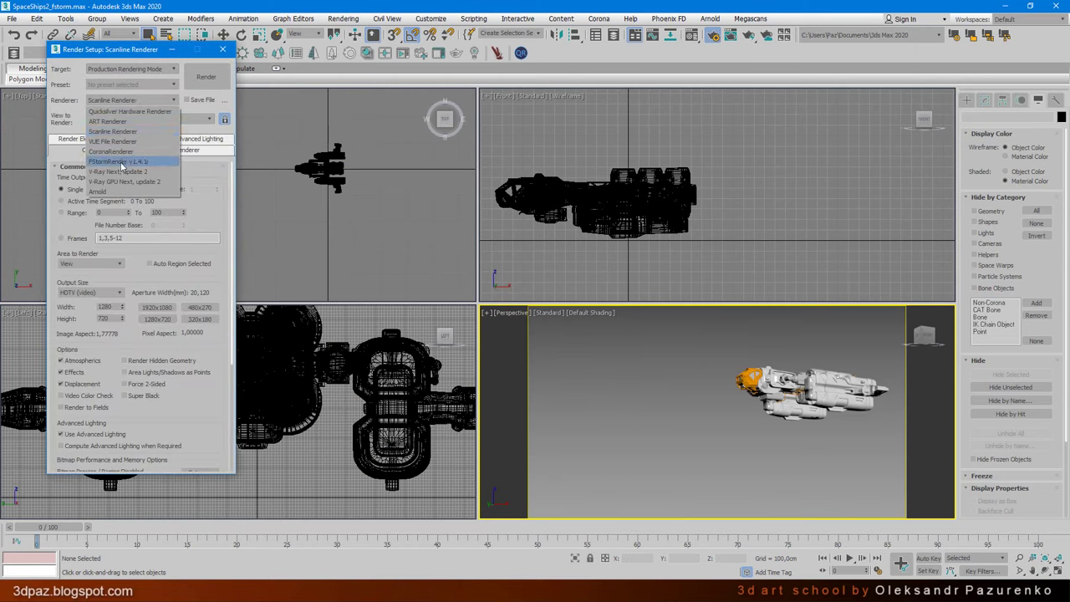
left_click(121, 161)
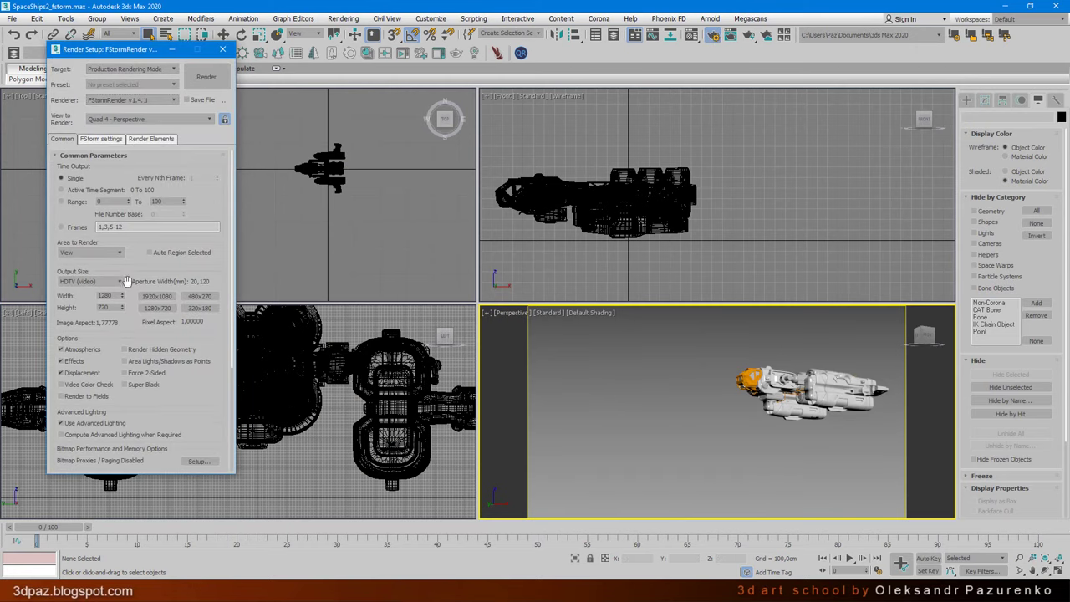
left_click(222, 50)
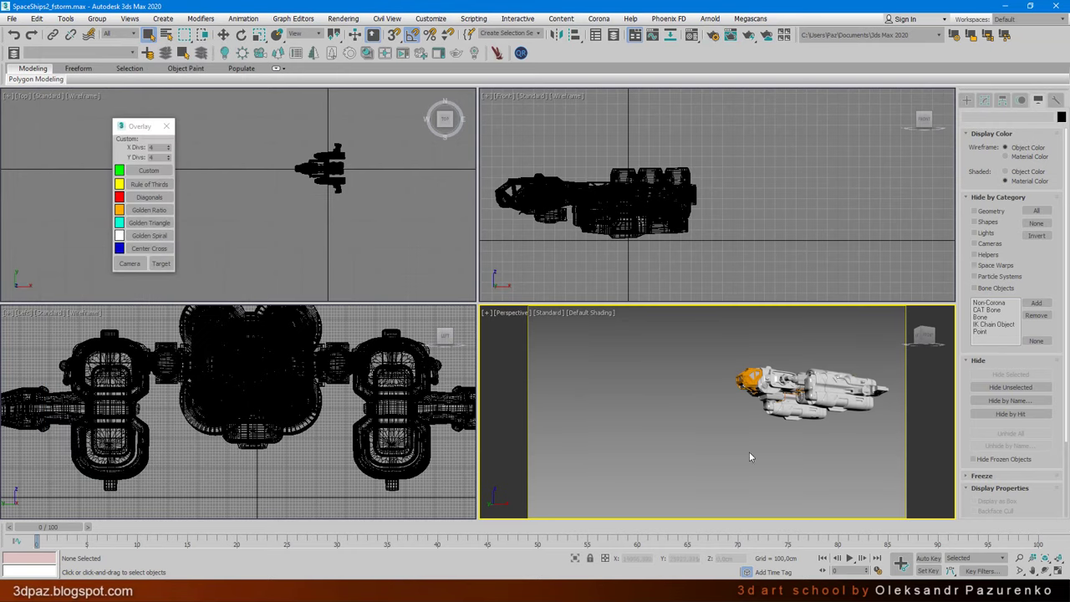
Compose the maximized Perspective view on rule-of-thirds guides and create PhysCamera001 from it
left_click(1052, 571)
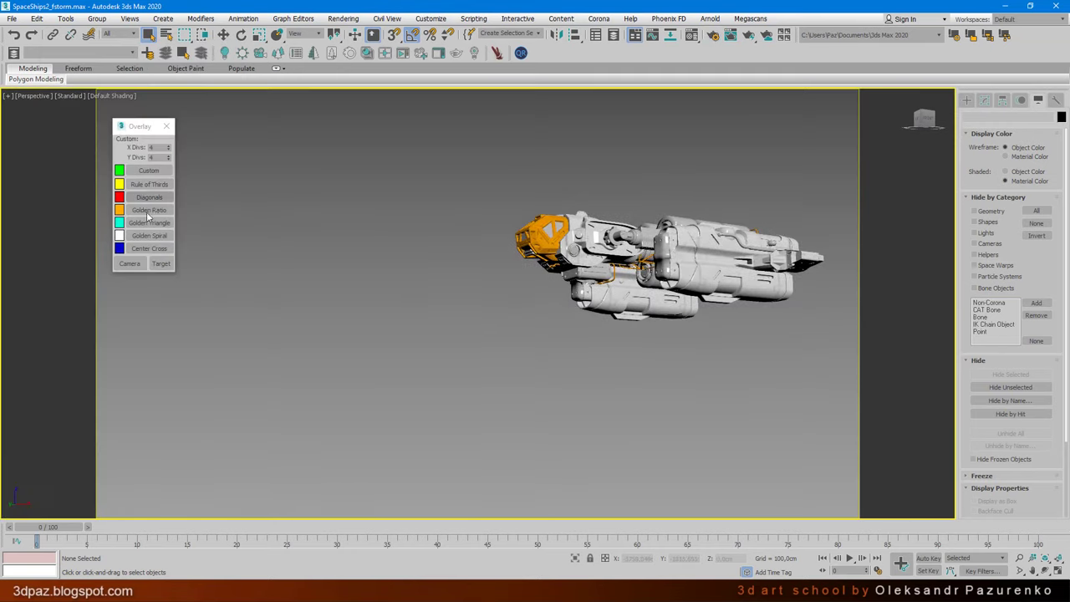
left_click(148, 184)
mouse_move(702, 397)
middle_mouse_down()
mouse_move(684, 396)
mouse_move(684, 383)
middle_mouse_up()
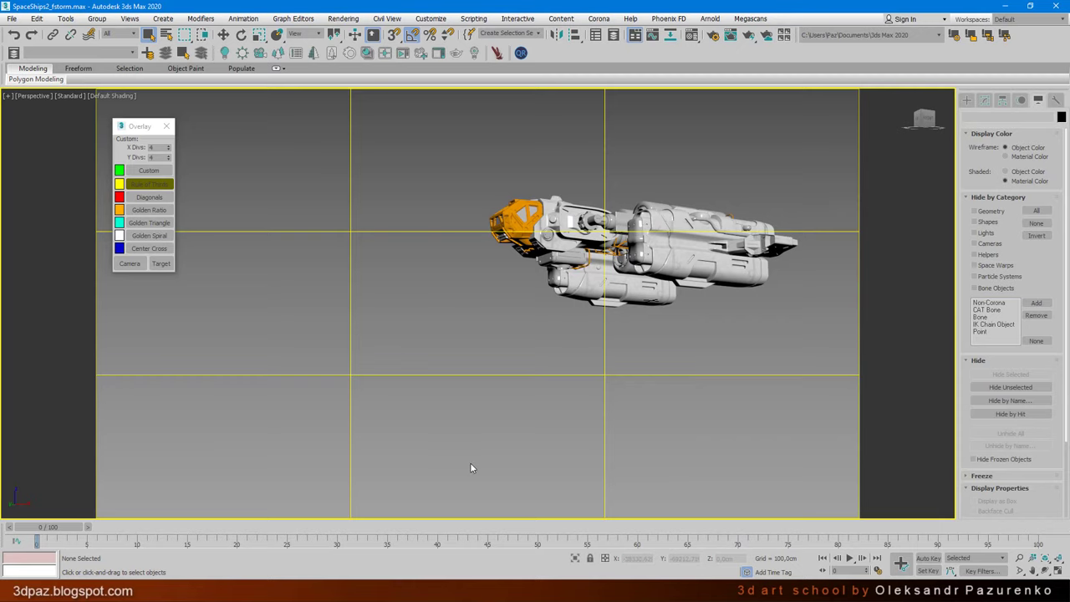
key("ctrl+c")
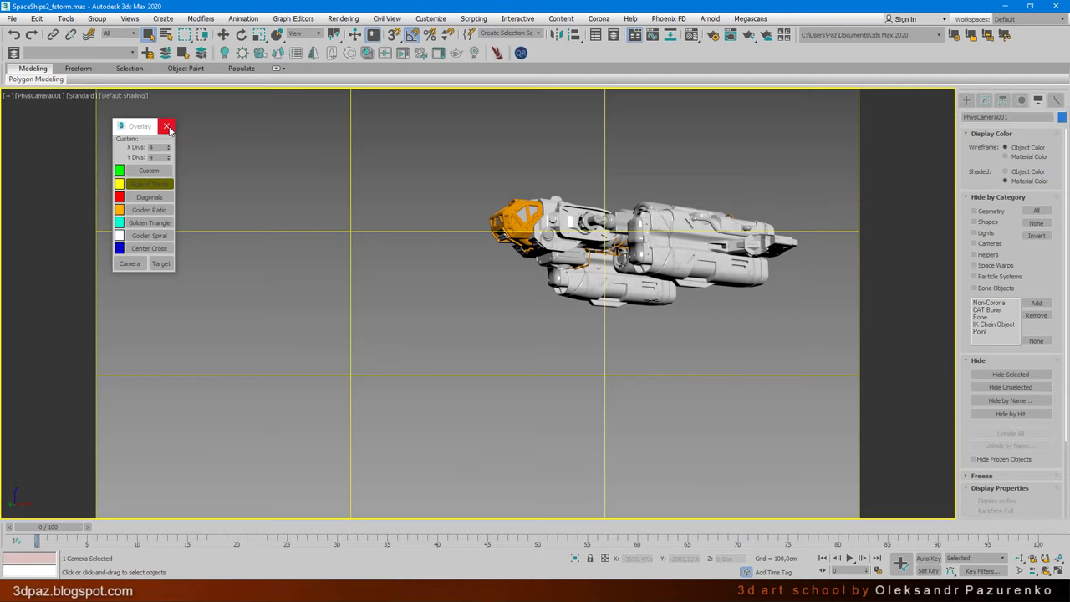
Close the rule-of-thirds overlay, deselect the camera, and restore the viewport layout
left_click(168, 127)
left_click(702, 442)
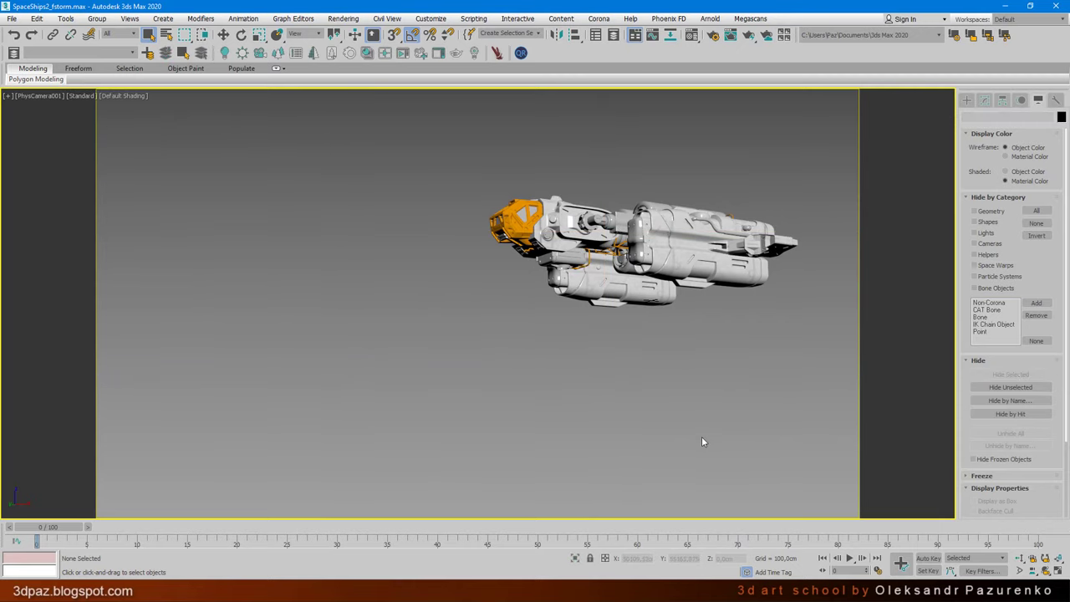
key("alt+w")
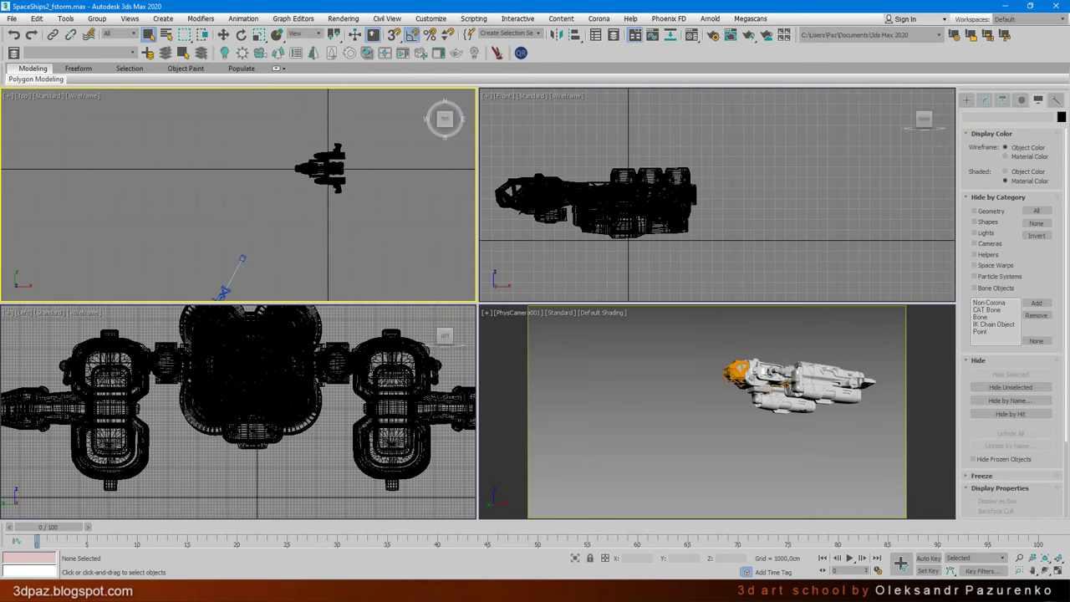
key("alt+w")
Draw a large circle spline, Circle001, centred on the ship in the Top view
mouse_move(739, 397)
middle_mouse_down()
mouse_move(471, 346)
mouse_move(449, 366)
middle_mouse_up()
left_click(163, 18)
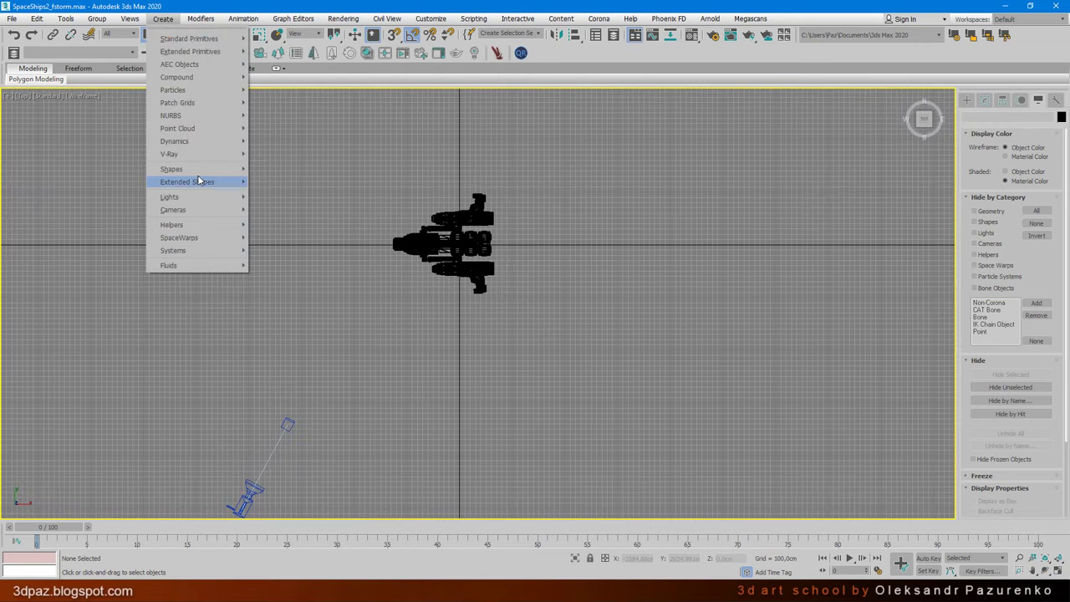
mouse_move(171, 169)
left_click(271, 195)
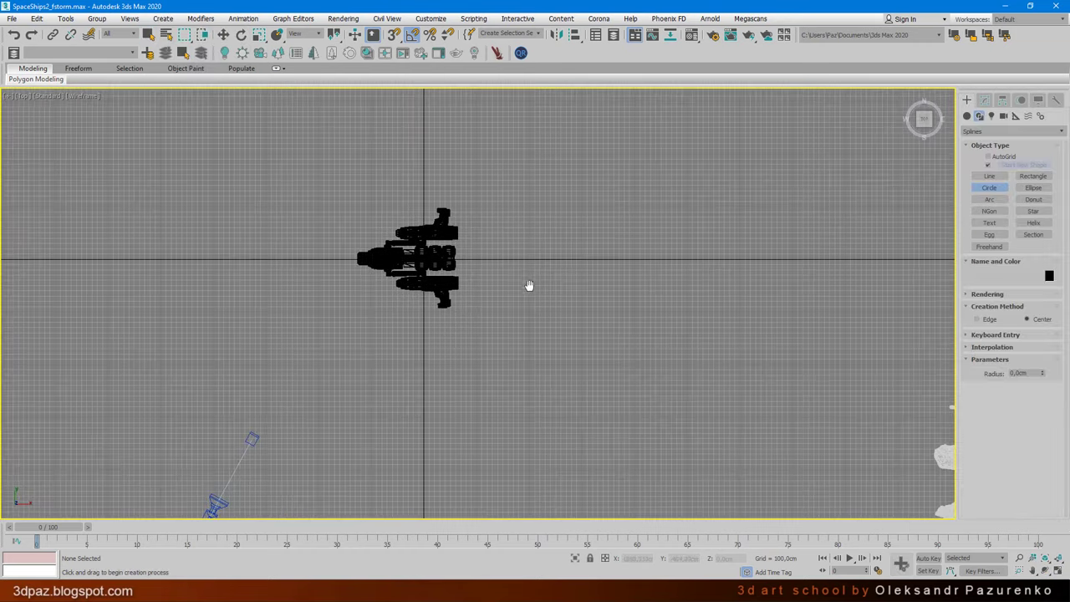
middle_click_drag(530, 286, 566, 303)
left_click(463, 266)
left_click_drag(462, 266, 557, 8)
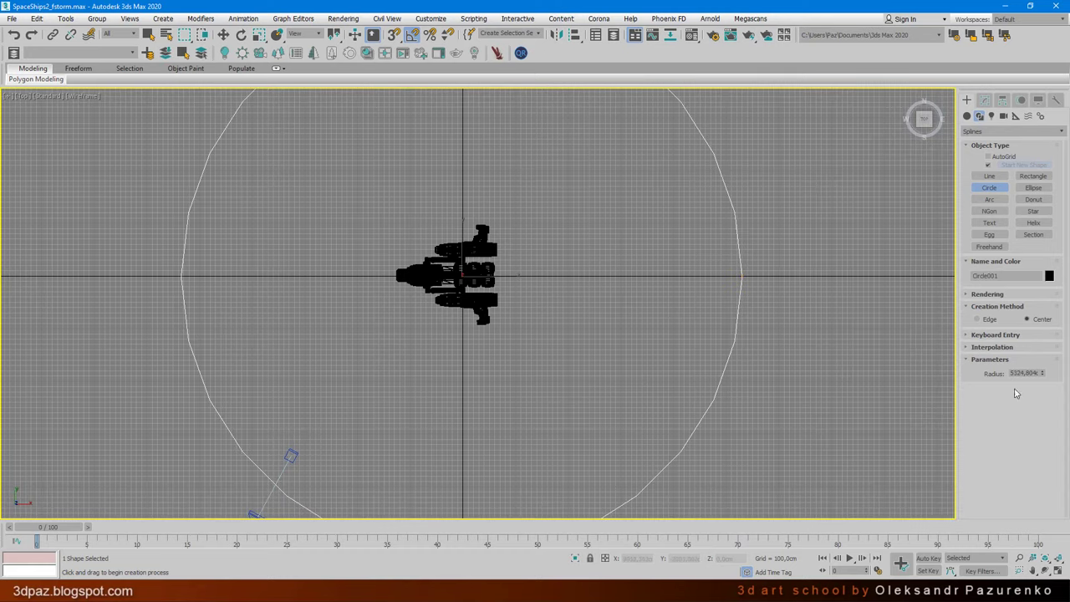
Box-select the four asteroid rocks in the Top view
scroll(556, 187, "down", 3)
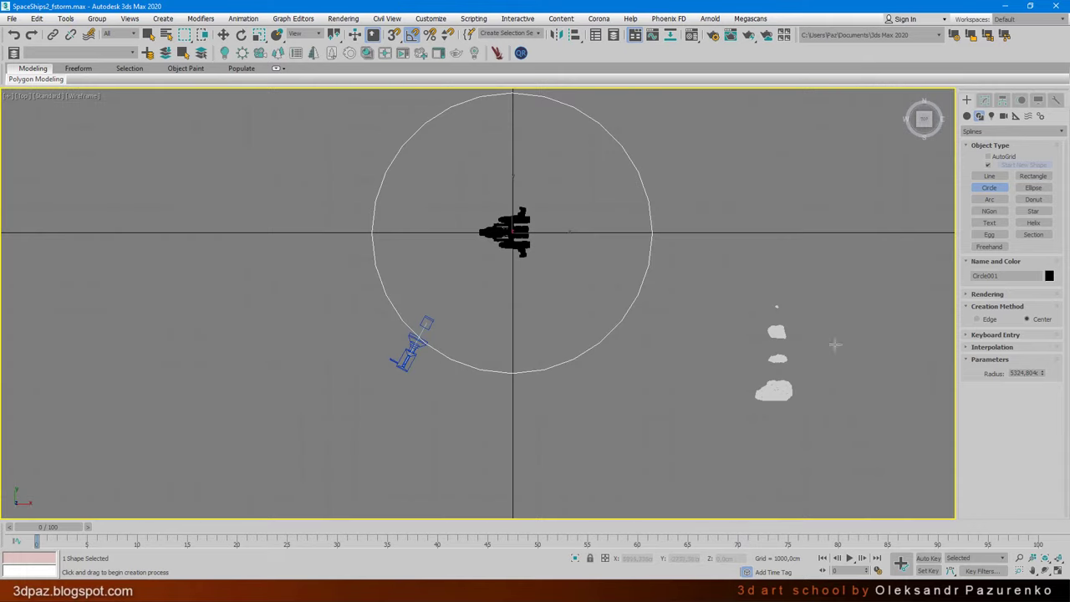
middle_click_drag(691, 304, 614, 303)
key("w")
middle_click_drag(656, 249, 611, 235)
left_click_drag(611, 235, 689, 431)
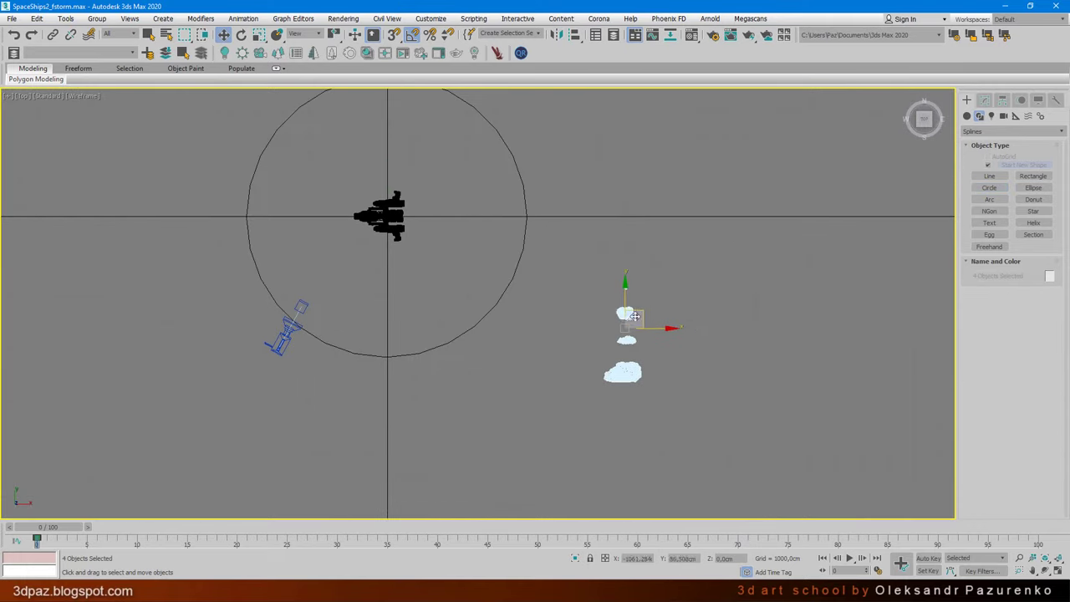
scroll(685, 422, "up", 5)
scroll(667, 321, "down", 5)
Zoom the maximized Perspective view onto the selected rocks at a flatter angle
key("alt+w")
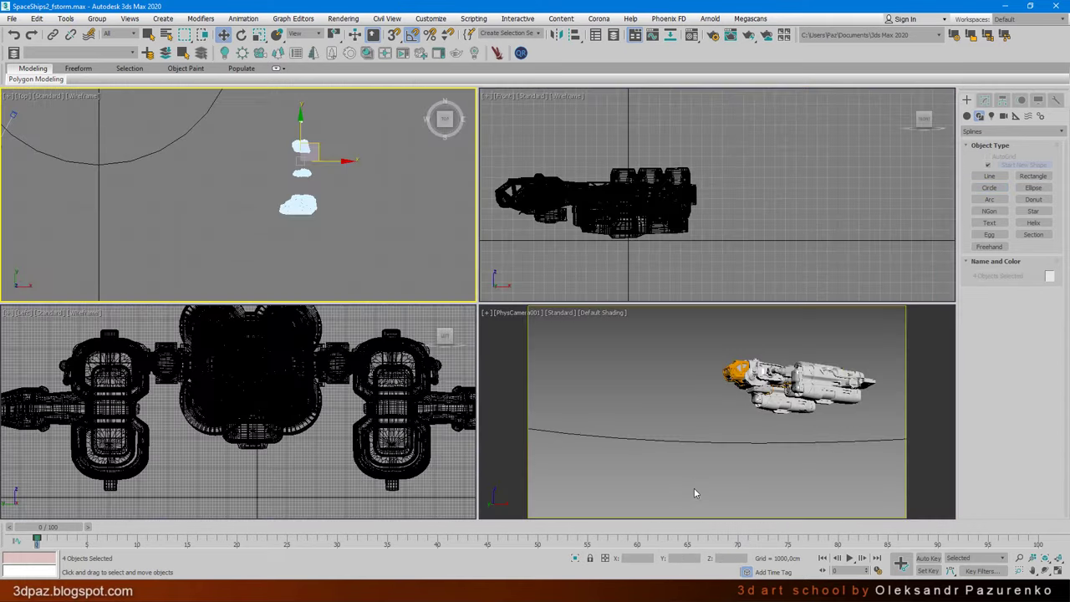
middle_click(694, 487)
left_click(1039, 558)
left_click(1057, 571)
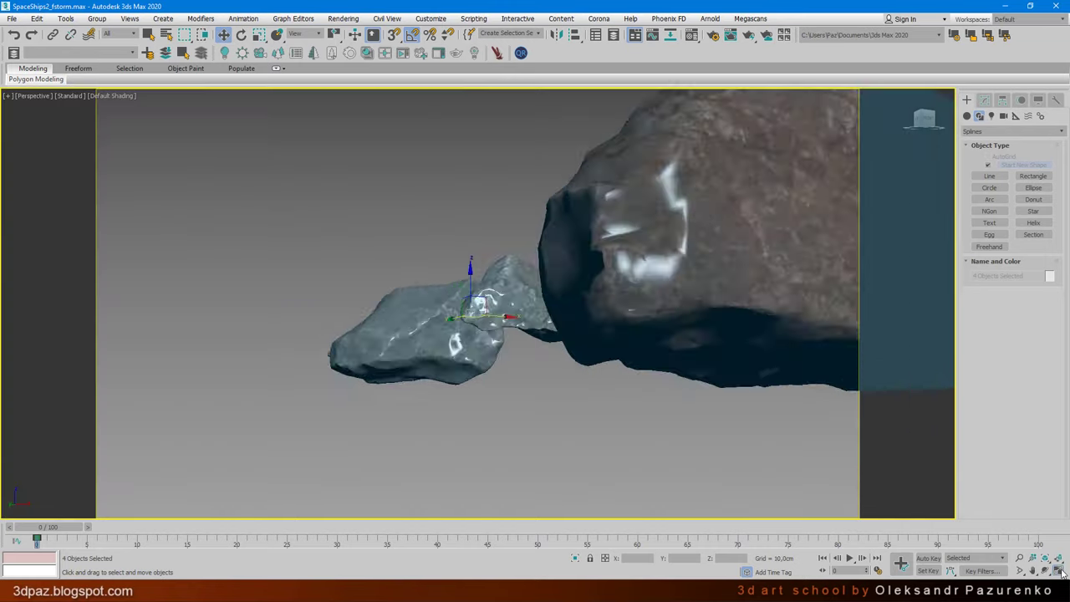
scroll(603, 353, "down", 3)
scroll(603, 353, "down", 2)
mouse_move(597, 334)
middle_mouse_down("alt")
mouse_move(759, 351)
mouse_move(594, 332)
middle_mouse_up("alt")
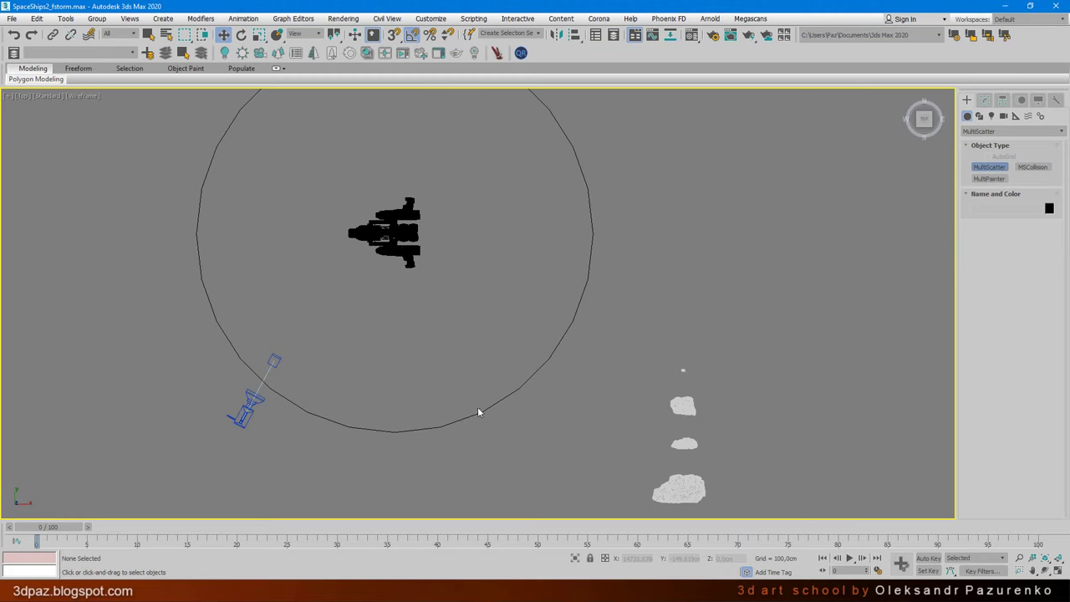
Create MultiScatter_001 near the rocks and add the three rocks as scatter objects
middle_click_drag(479, 412, 469, 355)
left_click(553, 376)
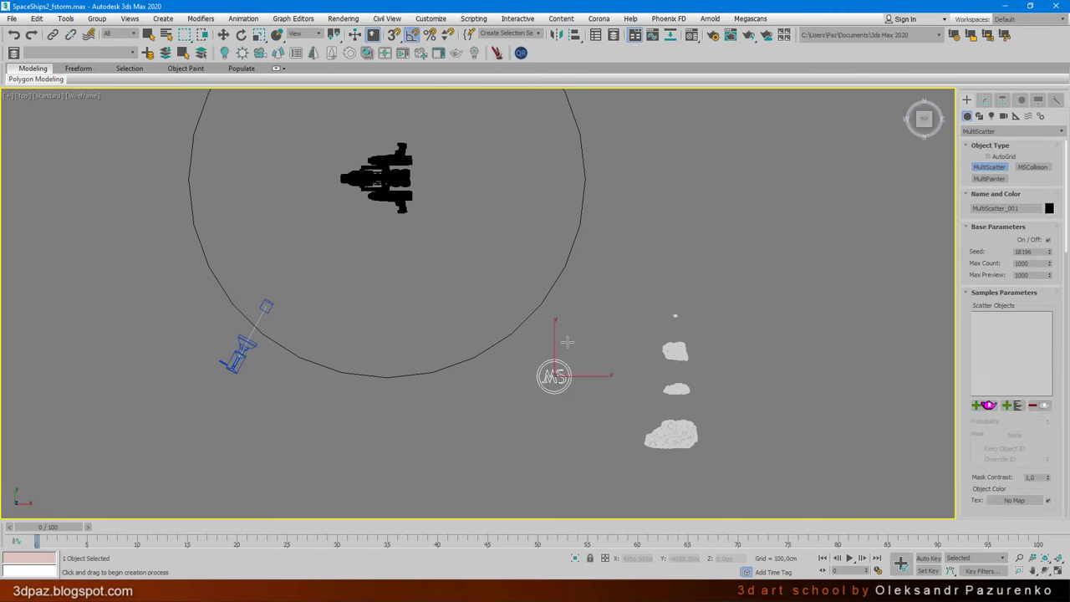
left_click(673, 433)
left_click(676, 389)
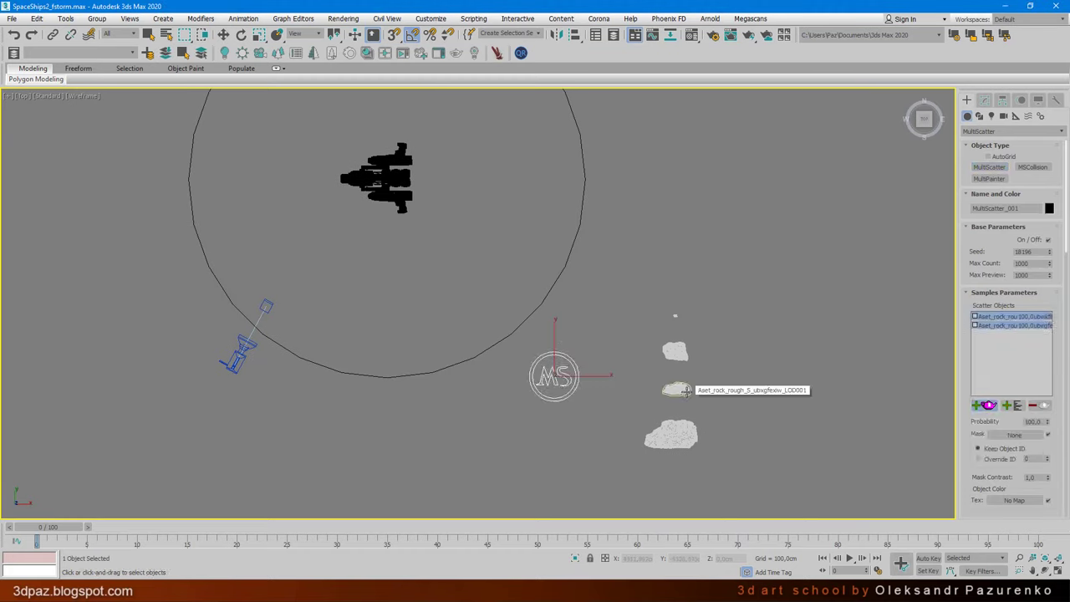
left_click(675, 351)
scroll(990, 502, "down", 3)
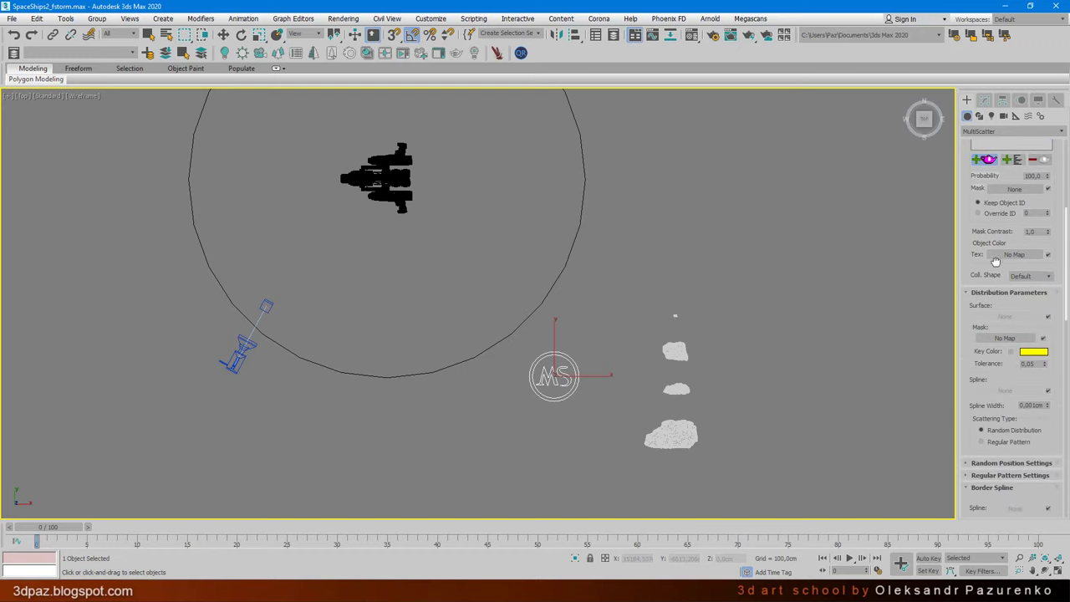
right_click(553, 372)
scroll(580, 344, "up", 2)
Pick Circle001 as the MultiScatter's spline path
left_click(984, 99)
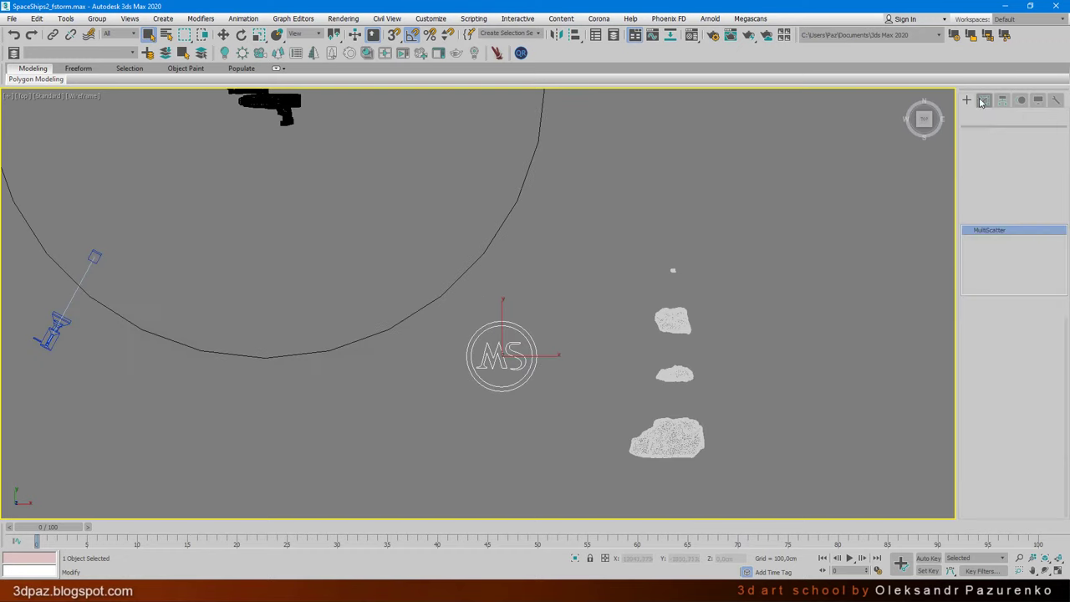
scroll(1003, 452, "down", 3)
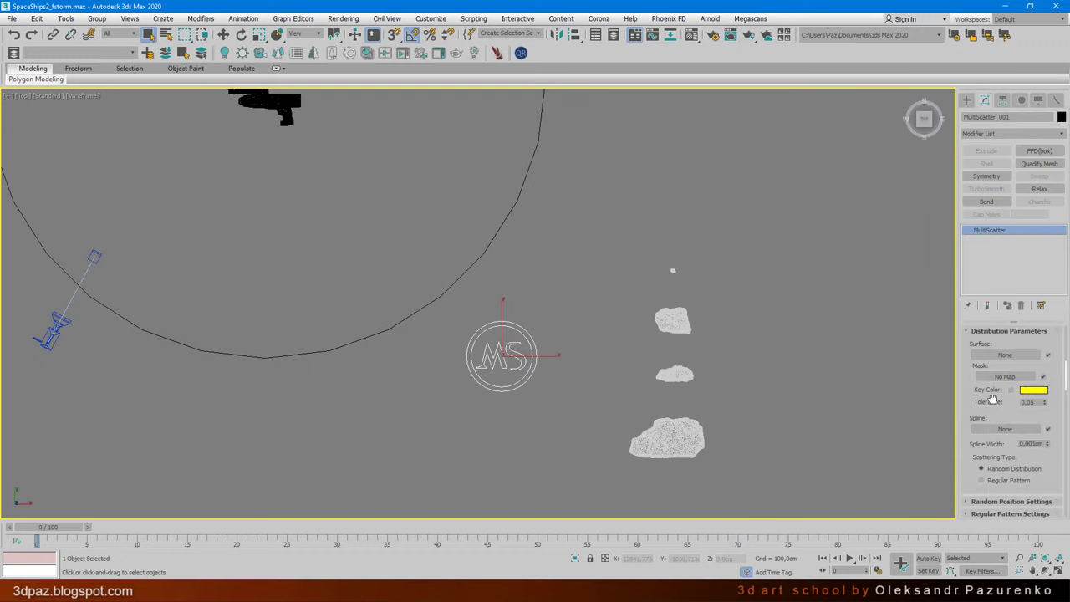
scroll(1003, 435, "down", 2)
left_click(1005, 429)
left_click(458, 275)
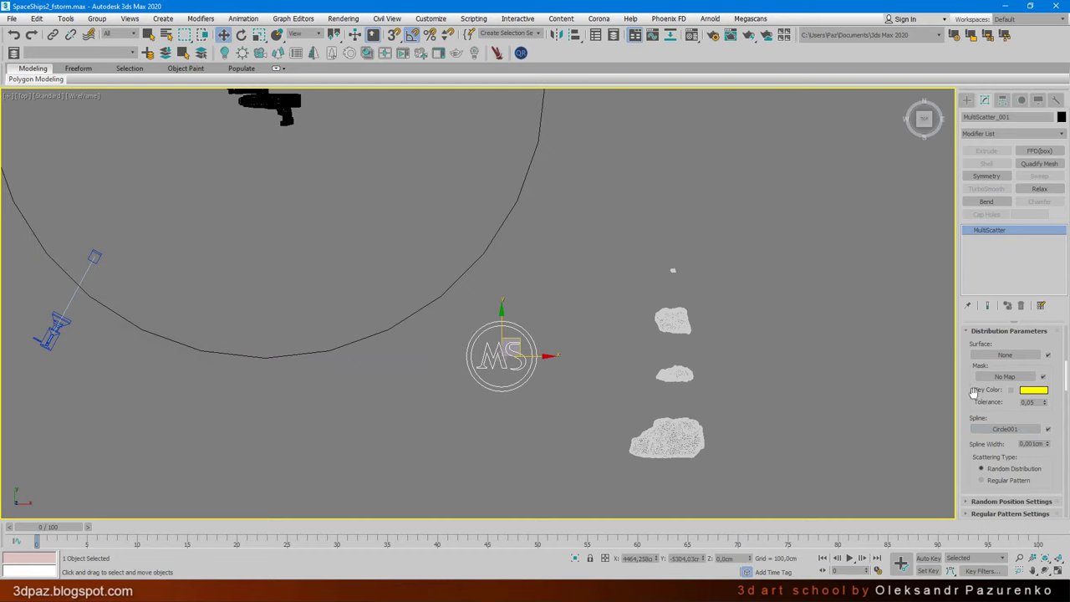
Set the spline width to 5000 cm and the Max Count to 90
left_click(1050, 367)
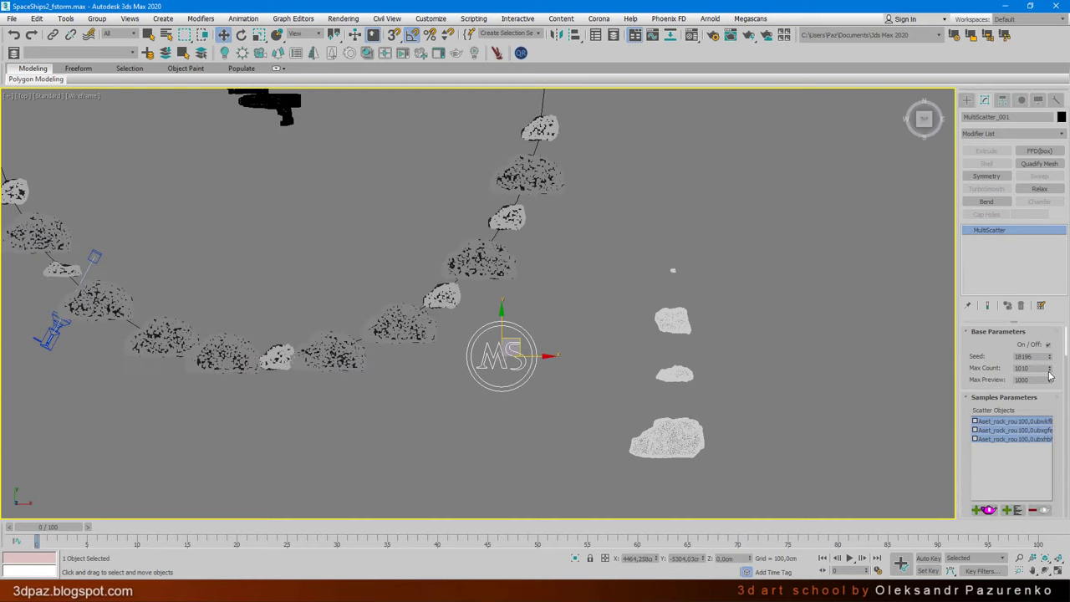
middle_click_drag(632, 269, 709, 301)
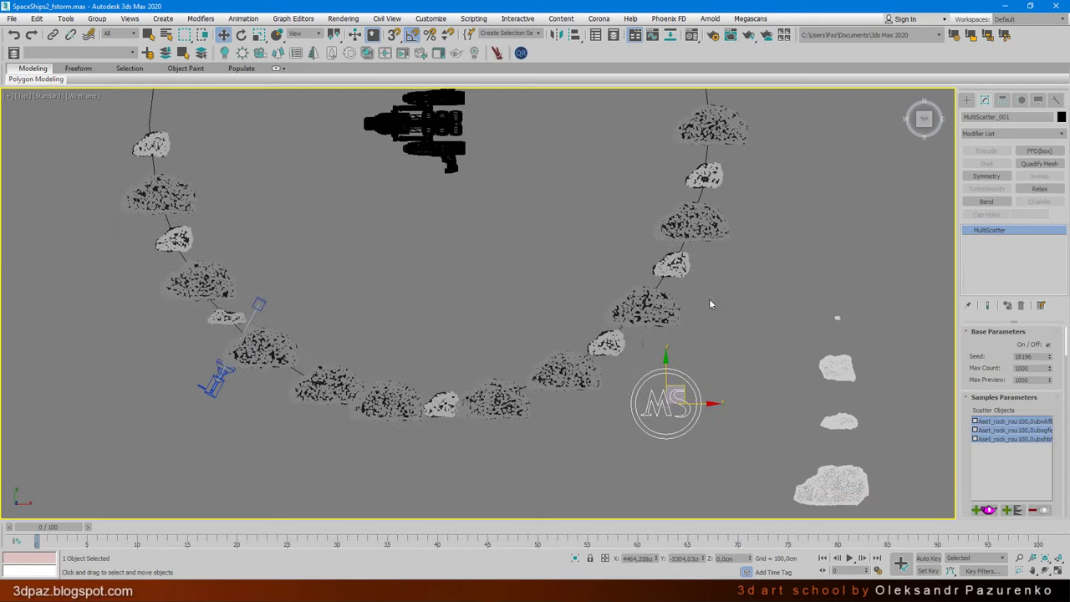
left_click_drag(969, 495, 990, 373)
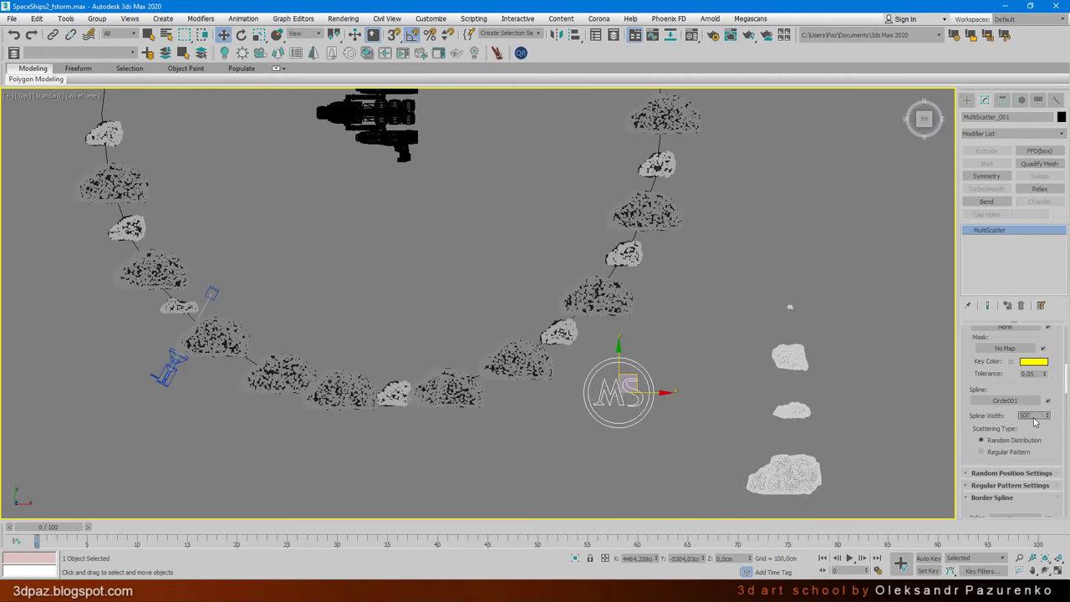
key("Return")
key("Return")
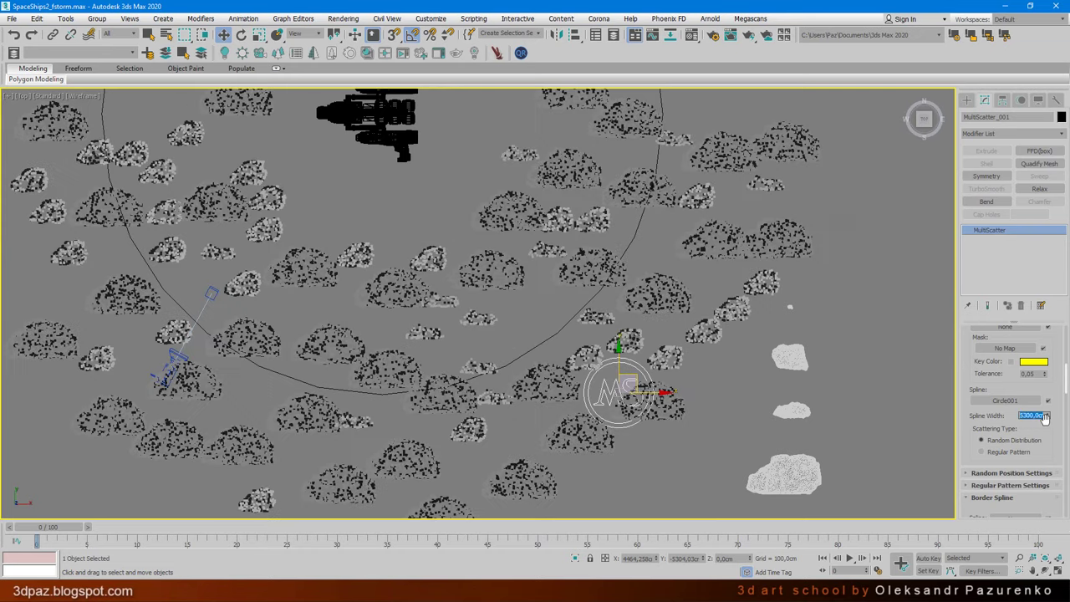
scroll(969, 412, "up", 3)
scroll(1007, 334, "up", 3)
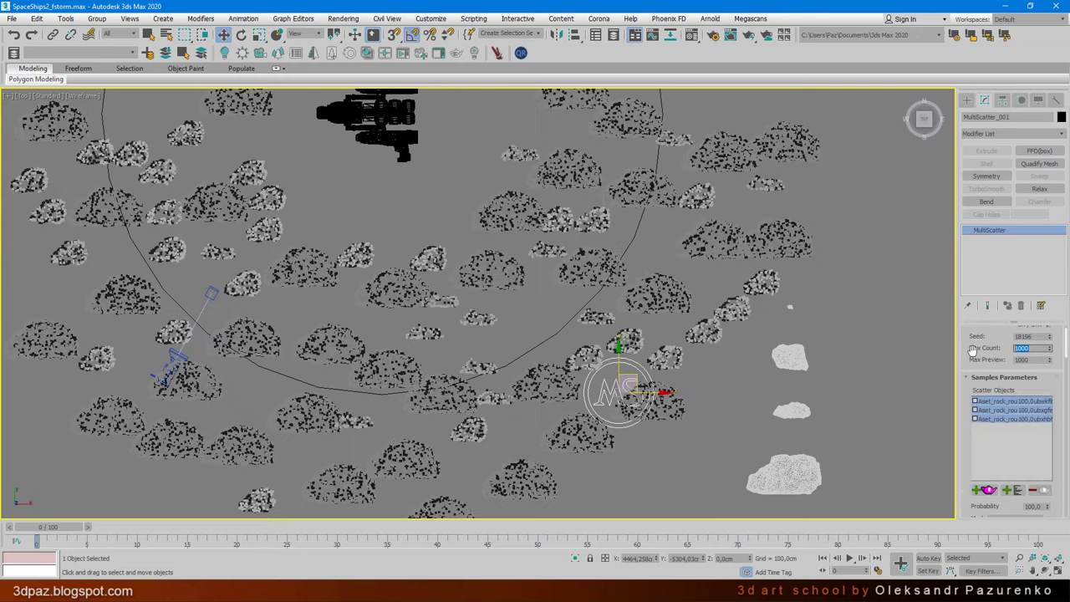
key("Return")
scroll(585, 368, "down", 5)
Maximize the Front view and frame the scattered rocks
scroll(589, 310, "up", 2)
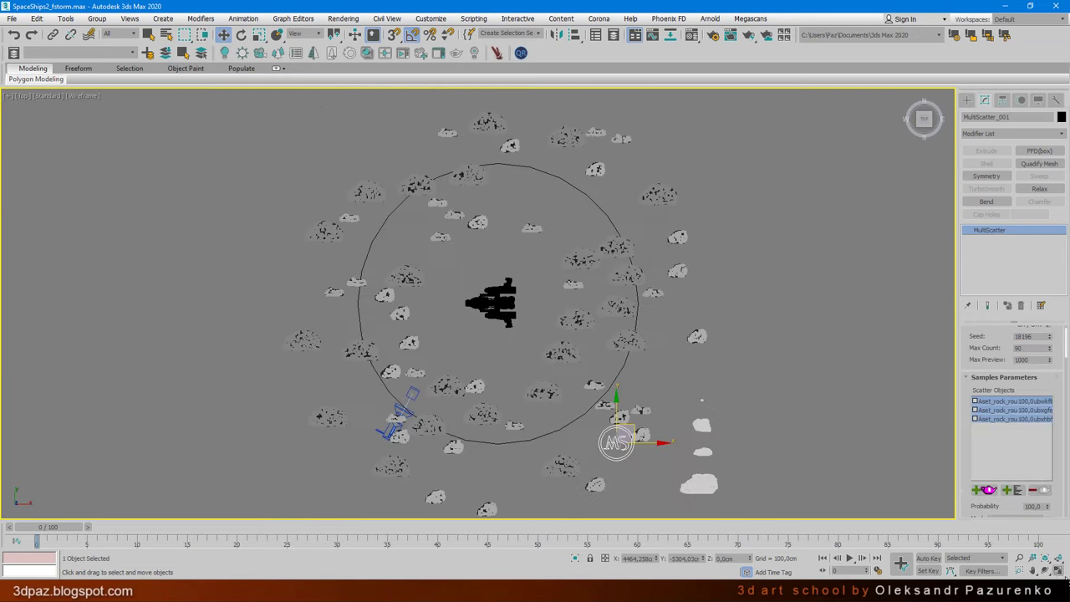
left_click(1058, 560)
scroll(784, 229, "down", 5)
scroll(784, 229, "up", 1)
key("alt+w")
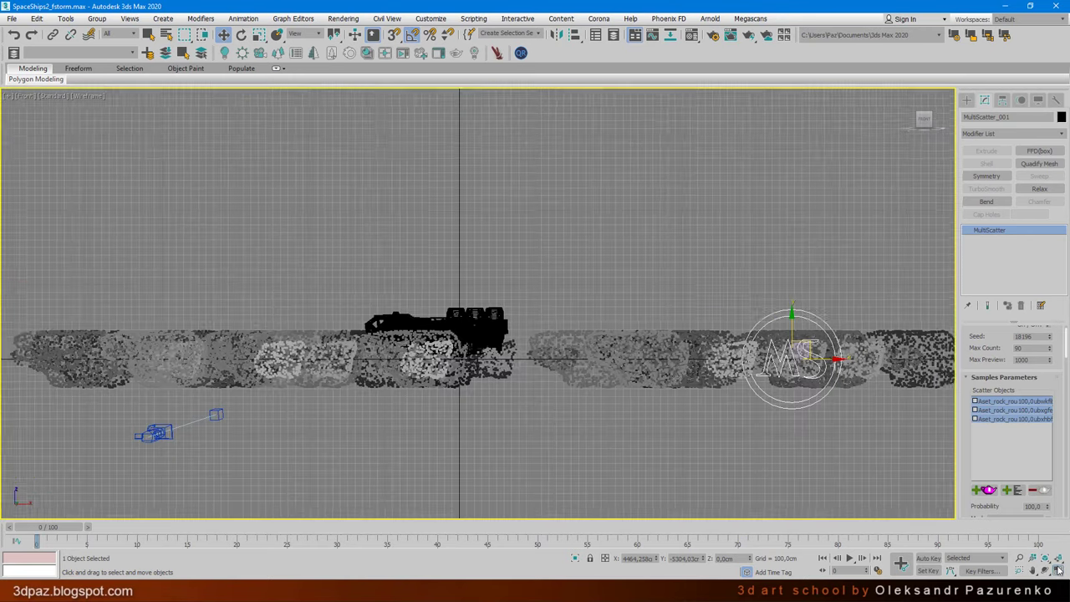
middle_click_drag(667, 376, 651, 372)
scroll(1003, 401, "down", 5)
scroll(995, 435, "down", 3)
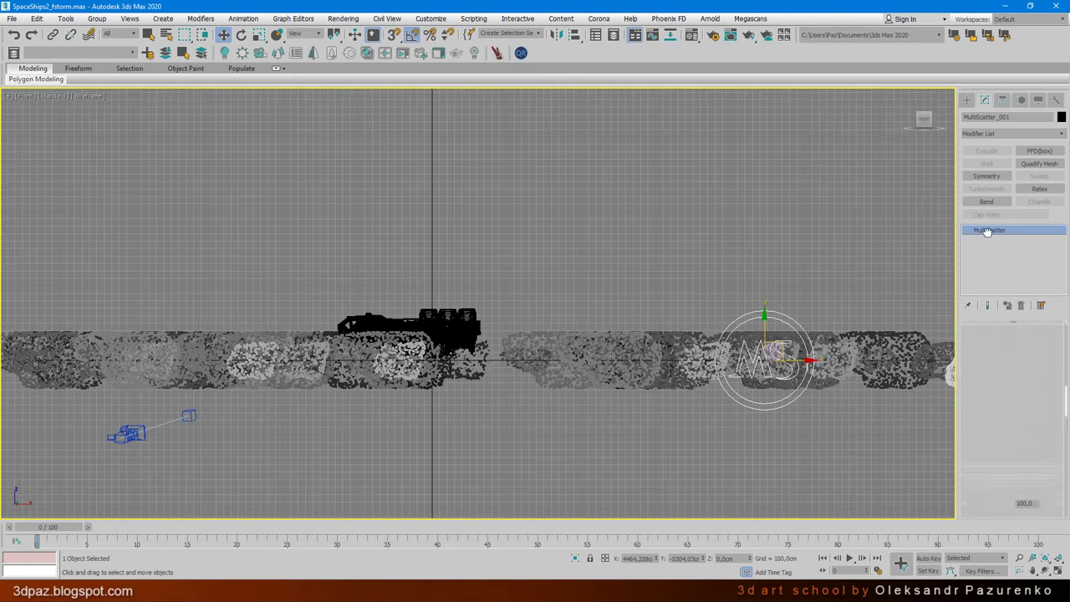
scroll(978, 459, "down", 2)
Set the Move rollout's random Z offset from -3500 to 4500 cm
left_click(978, 482)
left_click(983, 500)
scroll(987, 418, "down", 3)
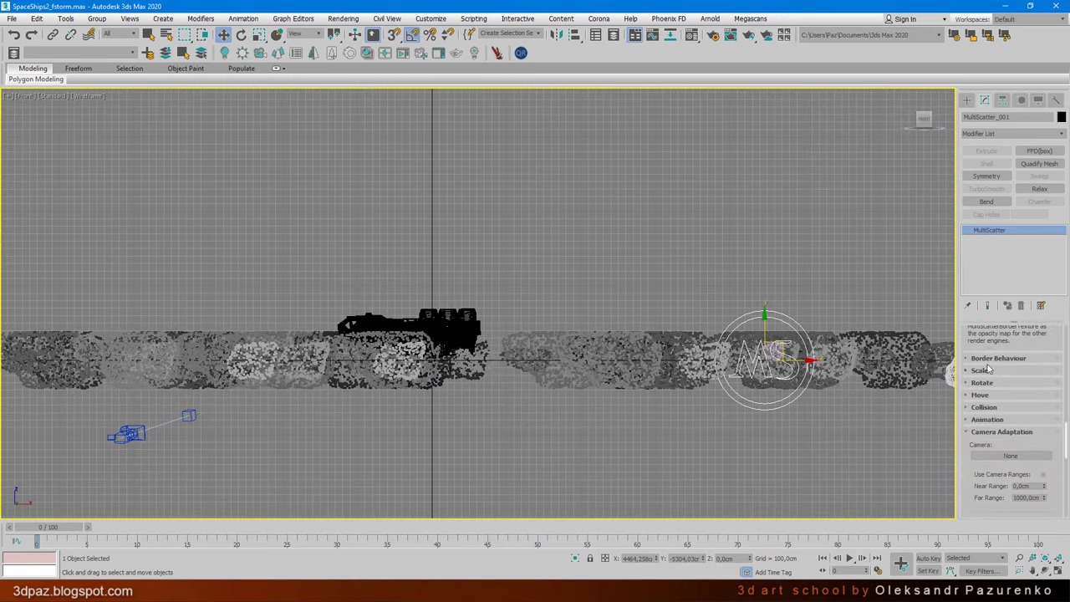
left_click(987, 396)
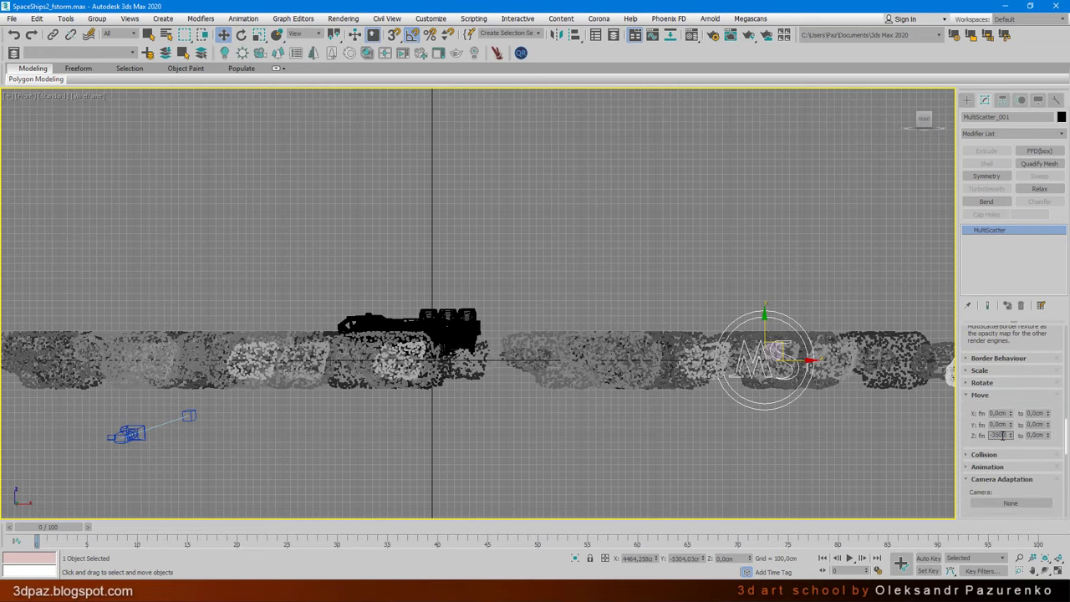
key("Return")
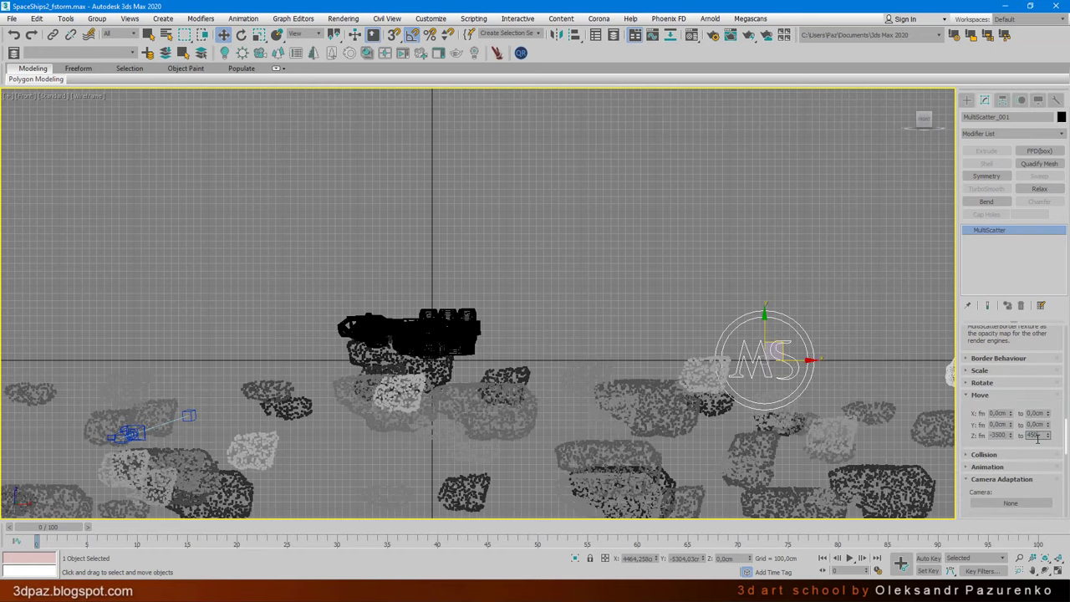
key("Return")
key("z")
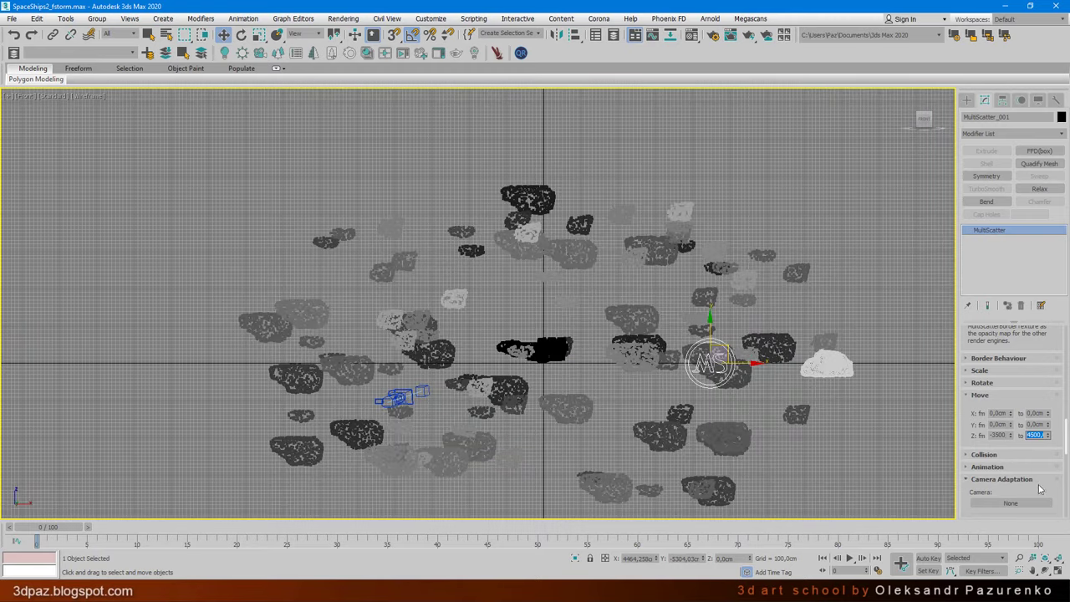
Check the vertically spread rocks in the enlarged camera view
left_click(1059, 570)
right_click(841, 483)
left_click(1058, 570)
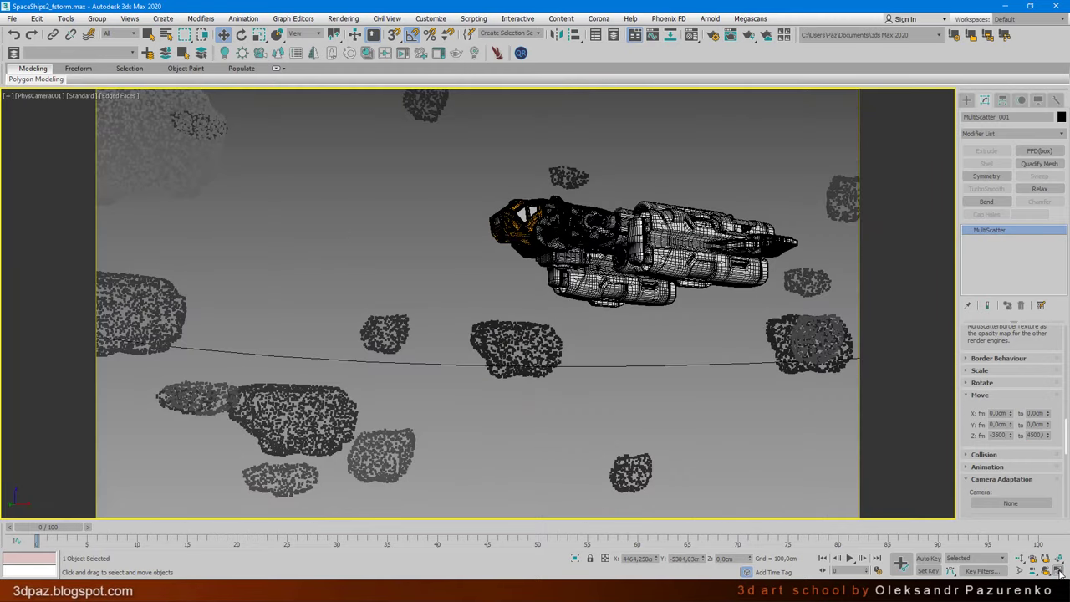
left_click(1058, 571)
Lower the Scale Global From value to 30 for more size variation
left_click(979, 370)
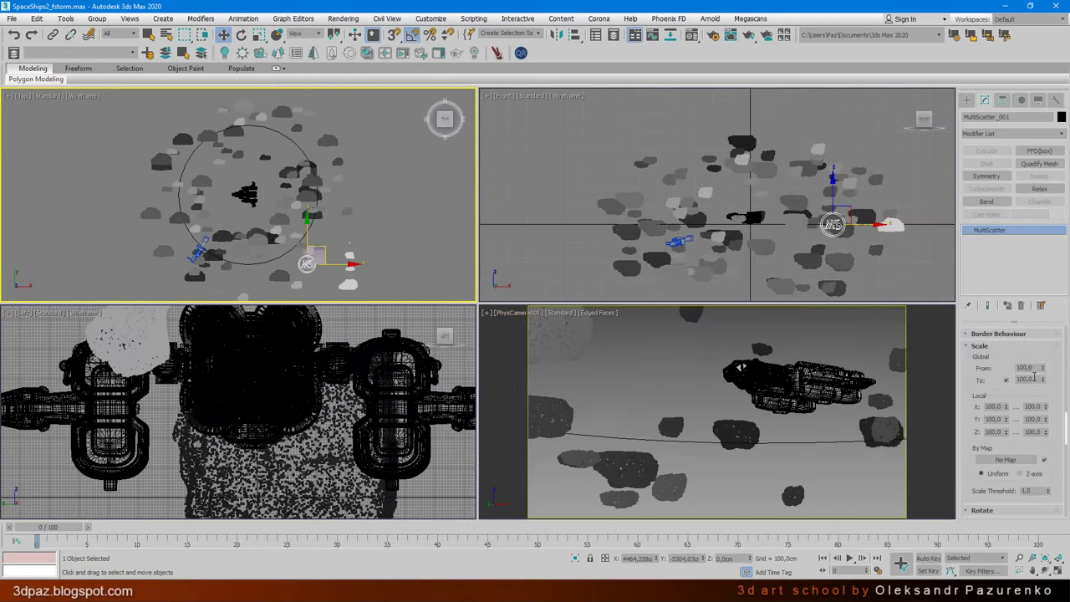
left_click_drag(1043, 370, 1032, 394)
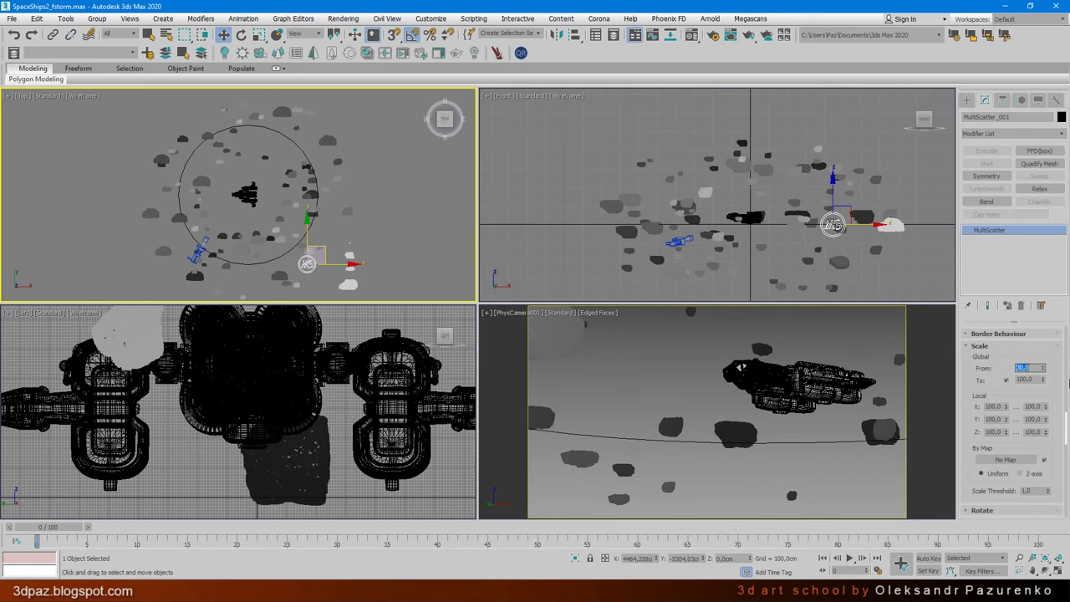
scroll(1047, 427, "down", 3)
scroll(1047, 426, "down", 3)
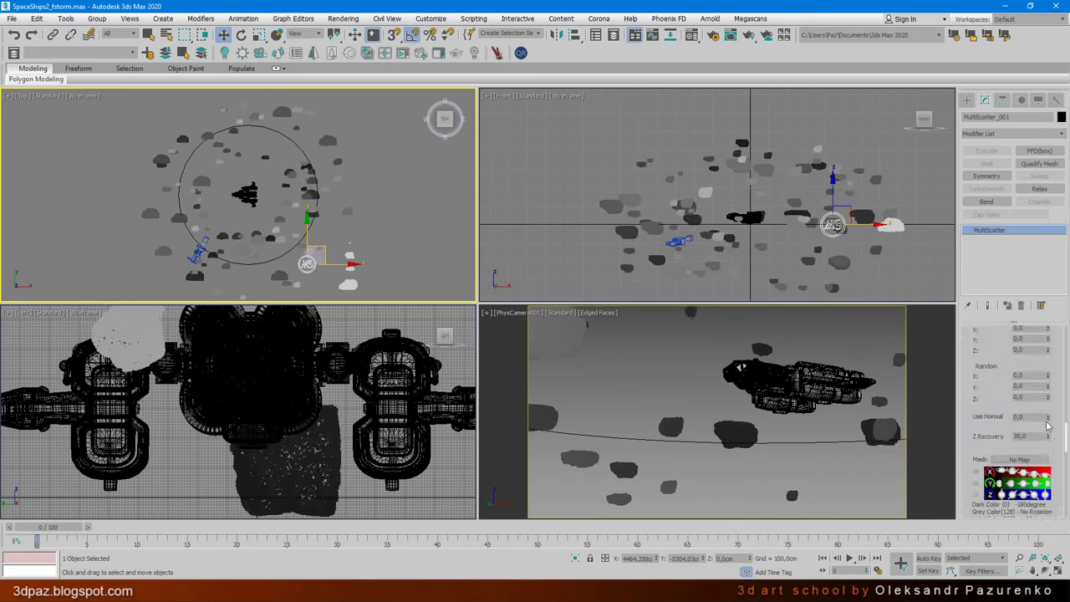
Set the random rotation on X, Y and Z to 360°
left_click(1024, 384)
type("360")
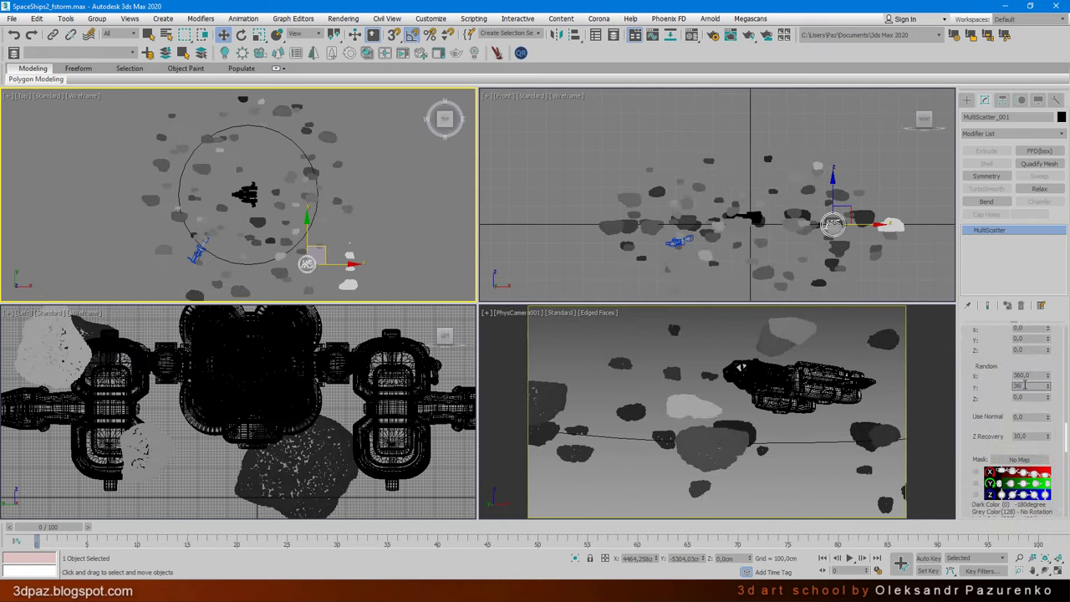
left_click(1022, 396)
type("360")
key("Return")
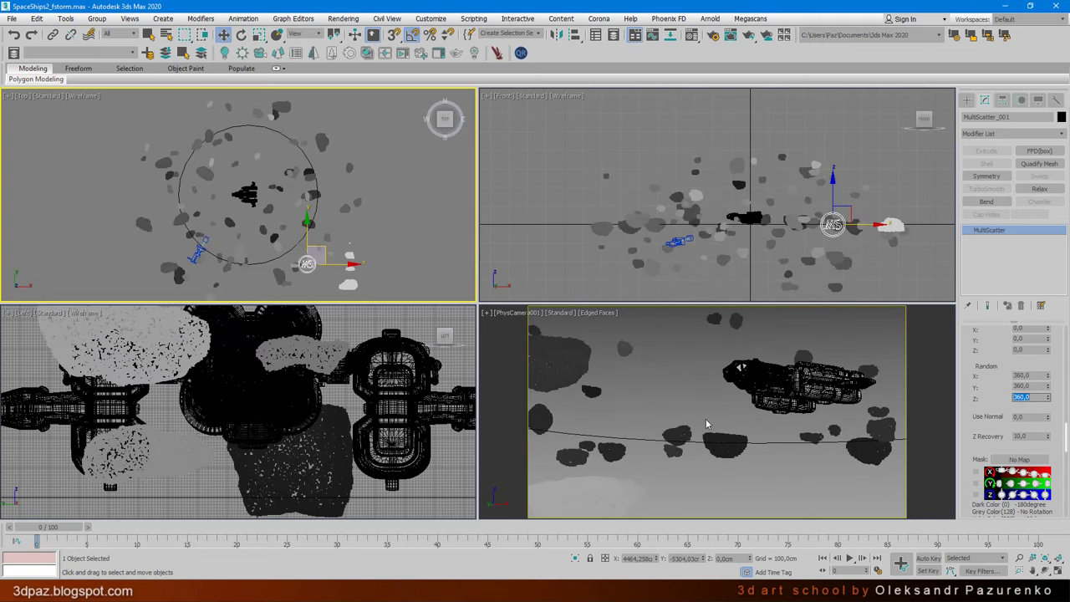
Inspect the rotated rocks in the enlarged camera view, then switch it to Top
right_click(704, 410)
left_click(1058, 570)
scroll(977, 445, "down", 3)
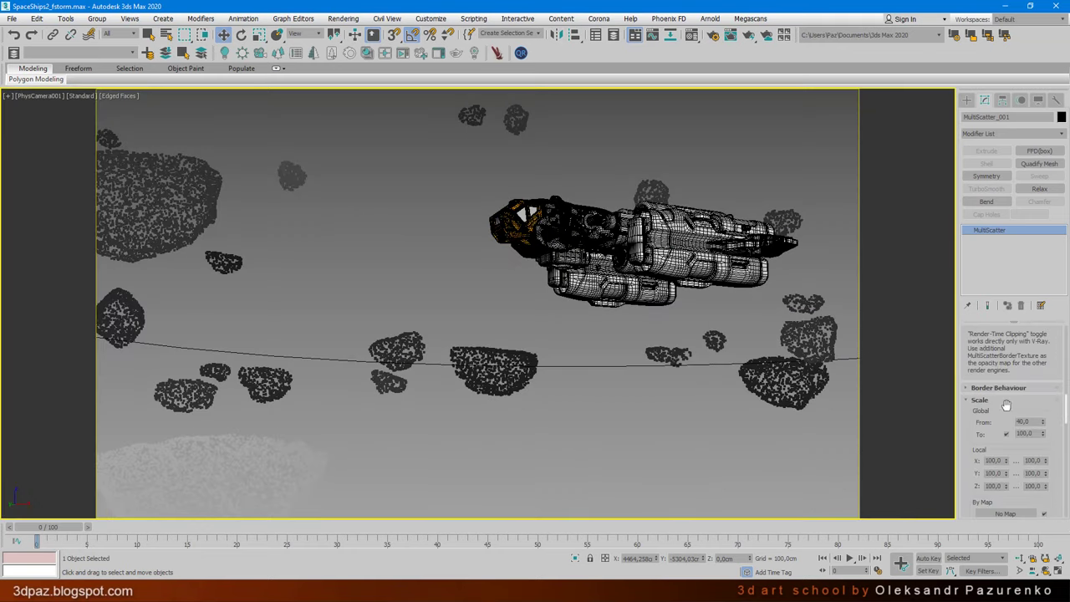
scroll(976, 444, "down", 3)
key("t")
scroll(976, 374, "up", 3)
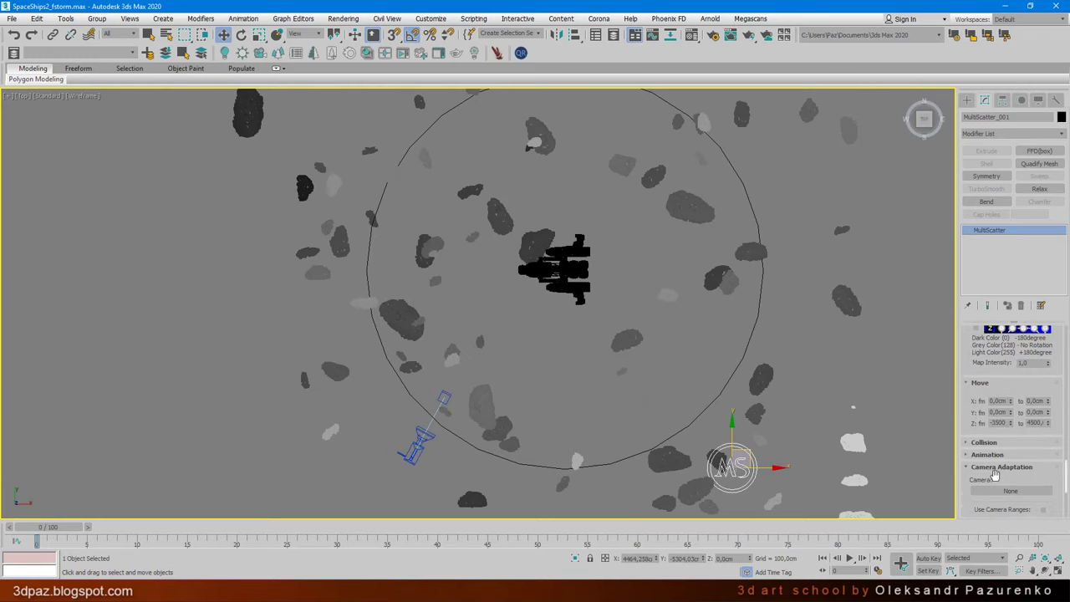
Open the Collision rollout and reshuffle the seed to 24758
left_click(990, 444)
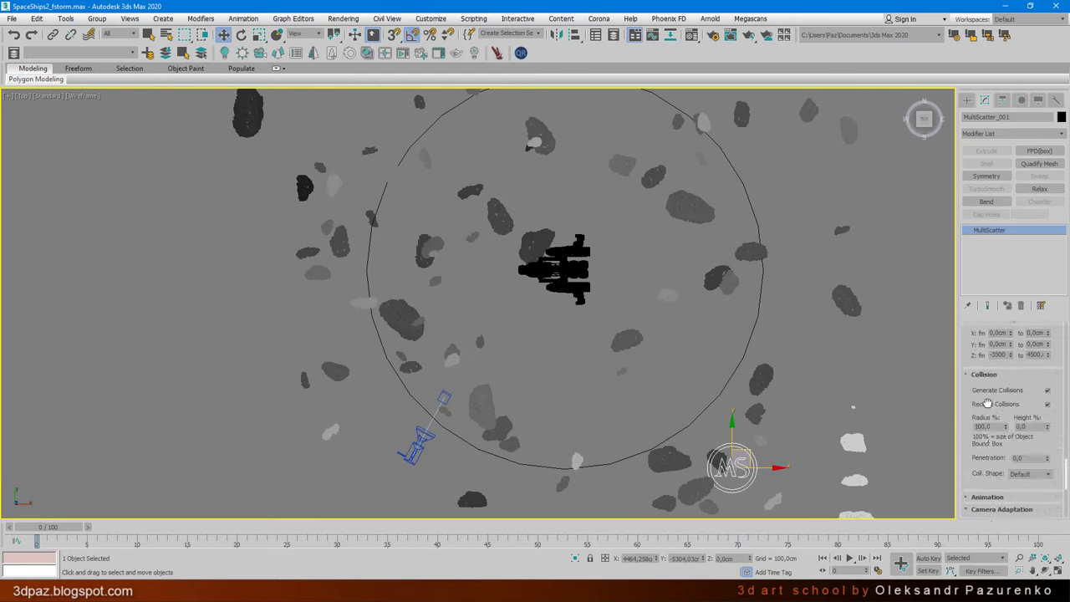
scroll(987, 404, "down", 2)
scroll(987, 404, "down", 2)
scroll(987, 404, "down", 1)
scroll(988, 404, "down", 1)
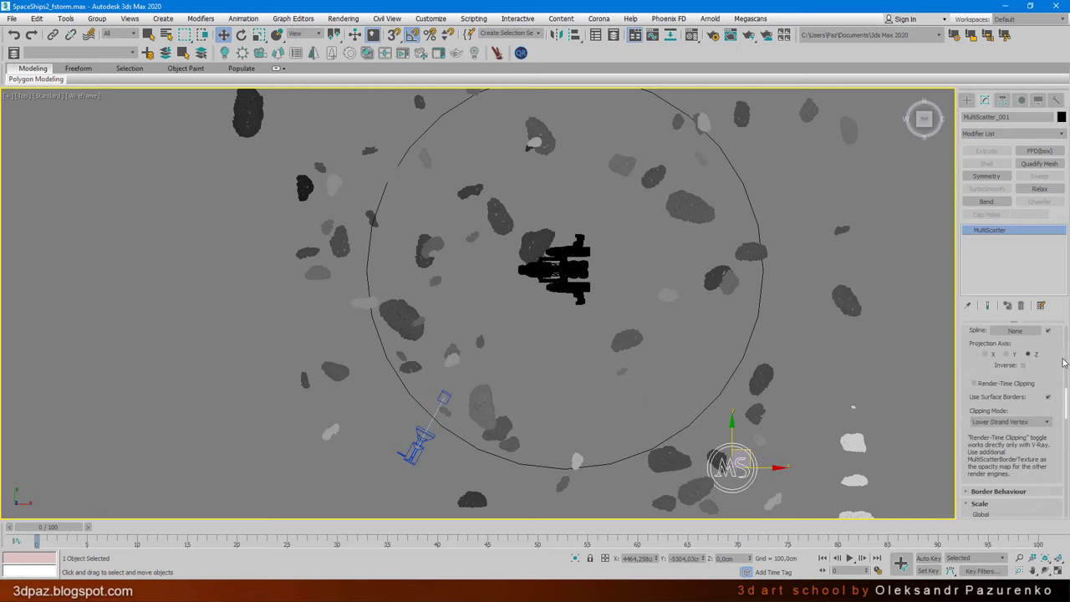
scroll(1064, 361, "up", 10)
left_click(1050, 354)
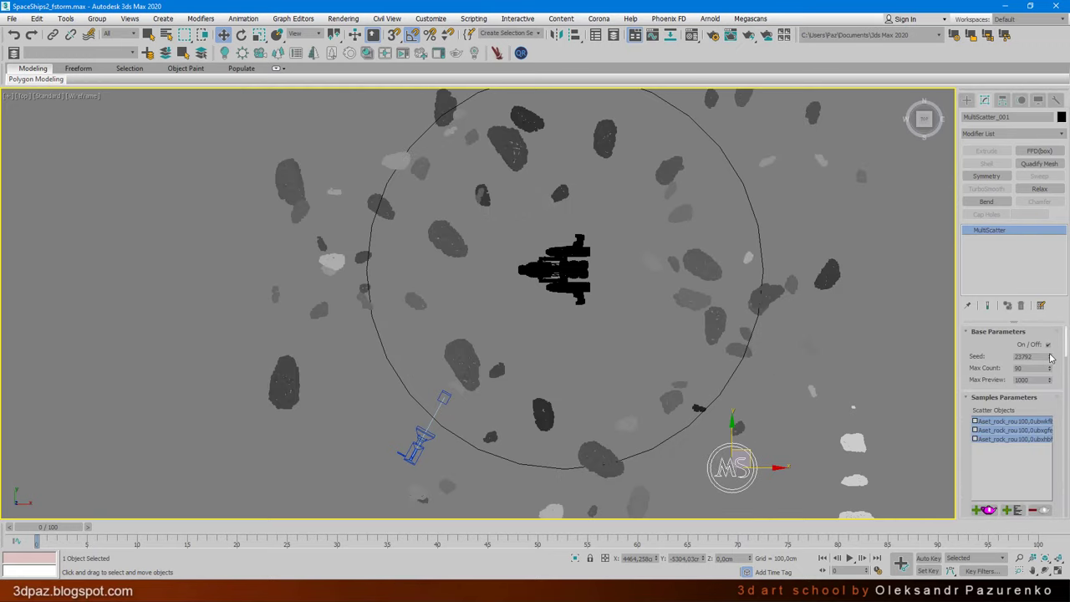
left_click(1050, 356)
left_click(1050, 356)
left_click(1050, 355)
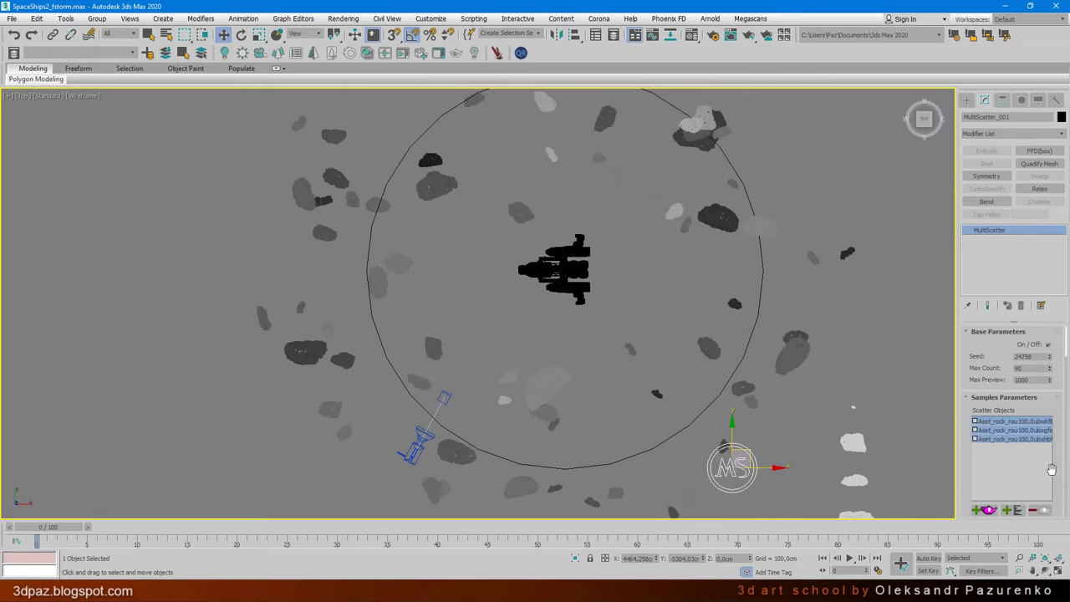
Maximize the Top view and select MultiScatter_001
left_click(1058, 572)
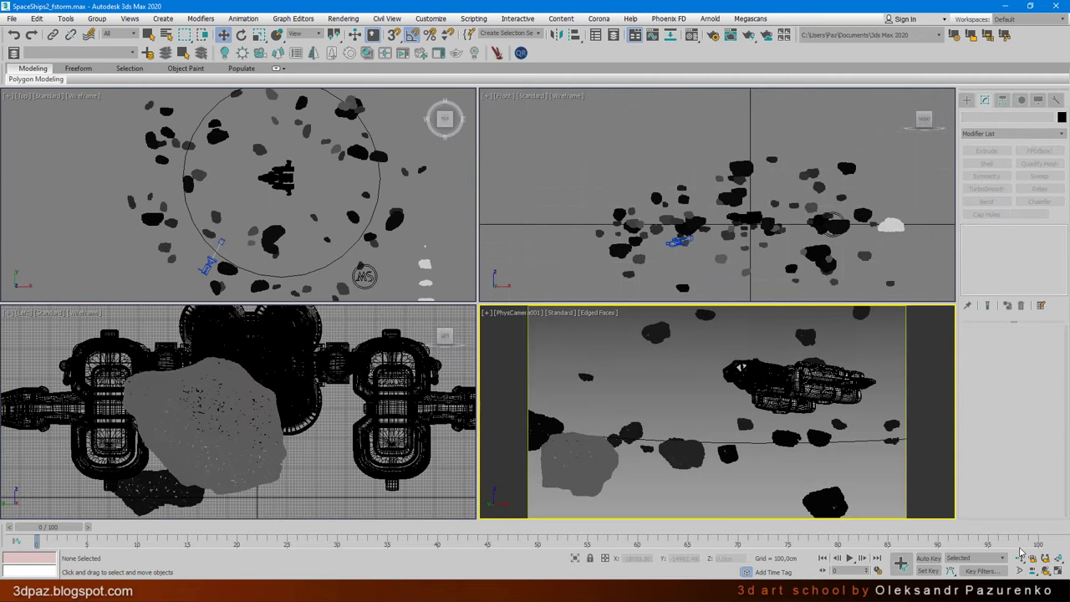
left_click(405, 243)
key("alt+w")
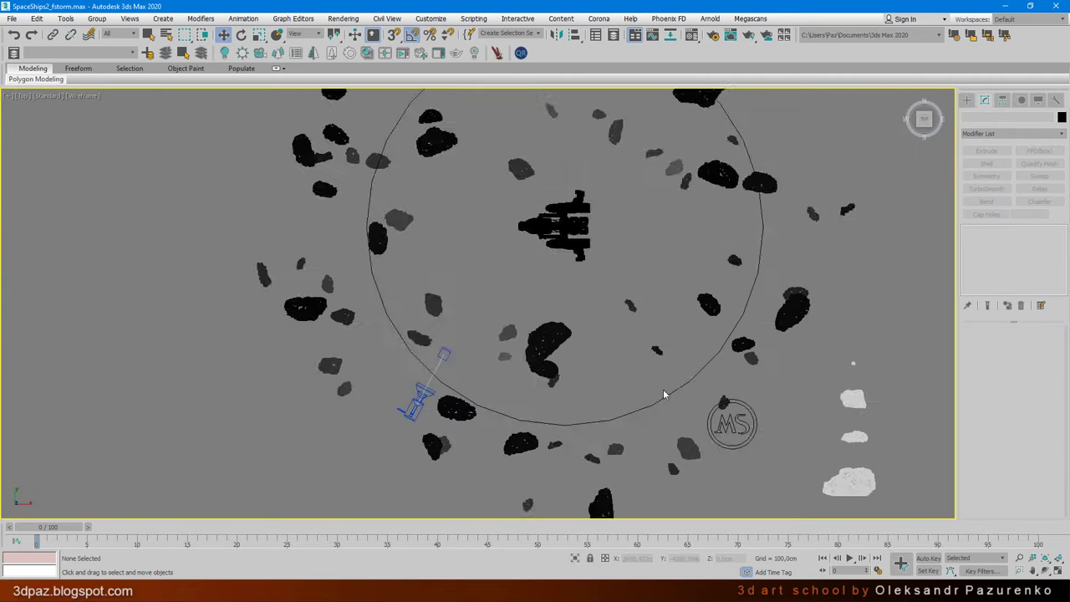
scroll(533, 326, "up", 3)
left_click(533, 326)
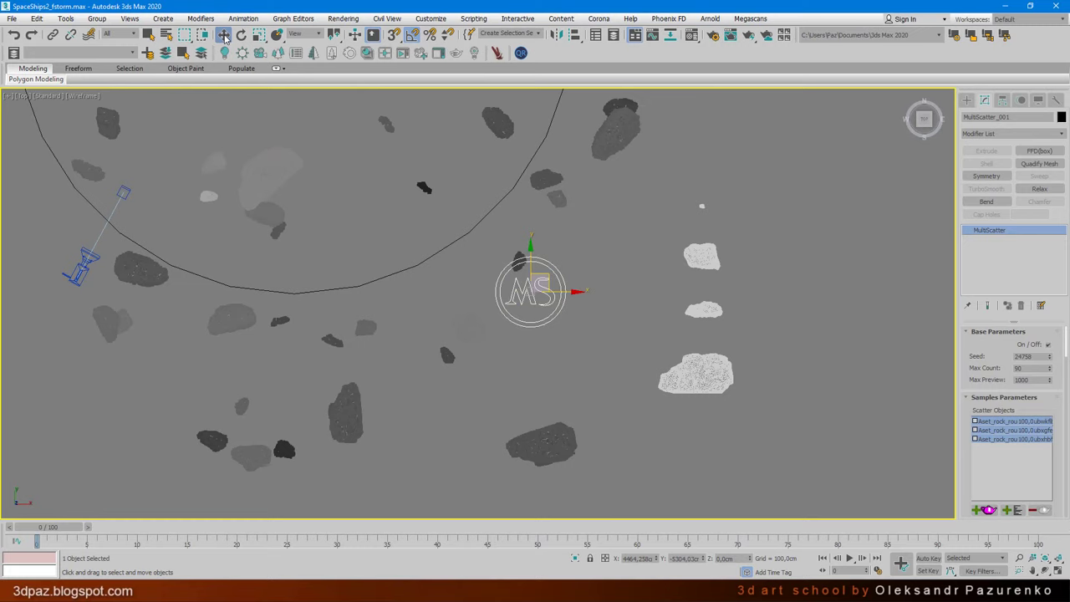
Clone the scatter as MultiScatter_002 and replace its scatter objects with a single rock
left_click_drag(528, 266, 529, 354, "shift")
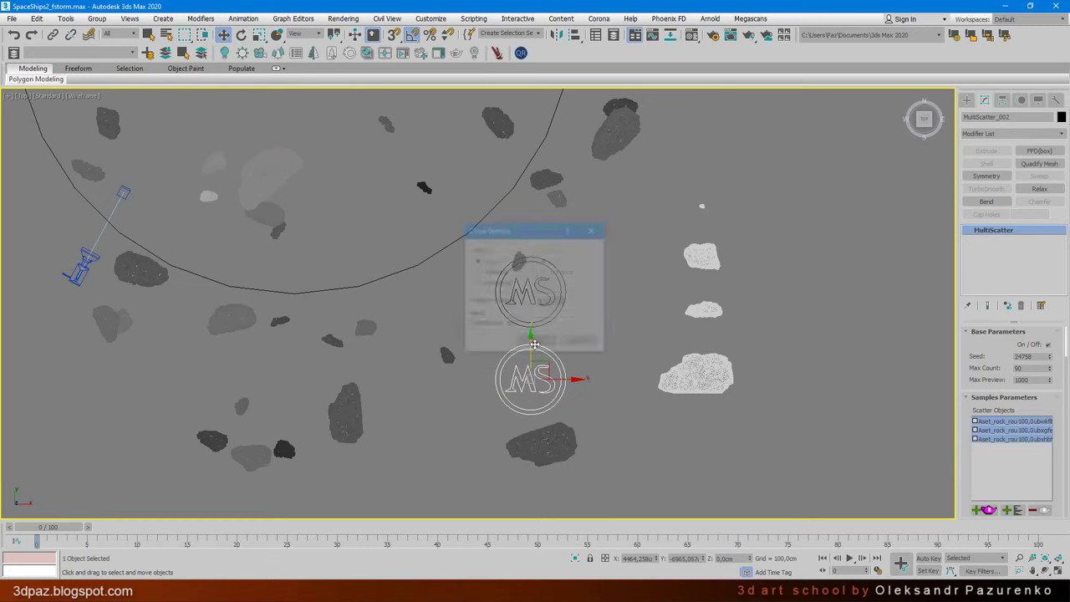
left_click(536, 342)
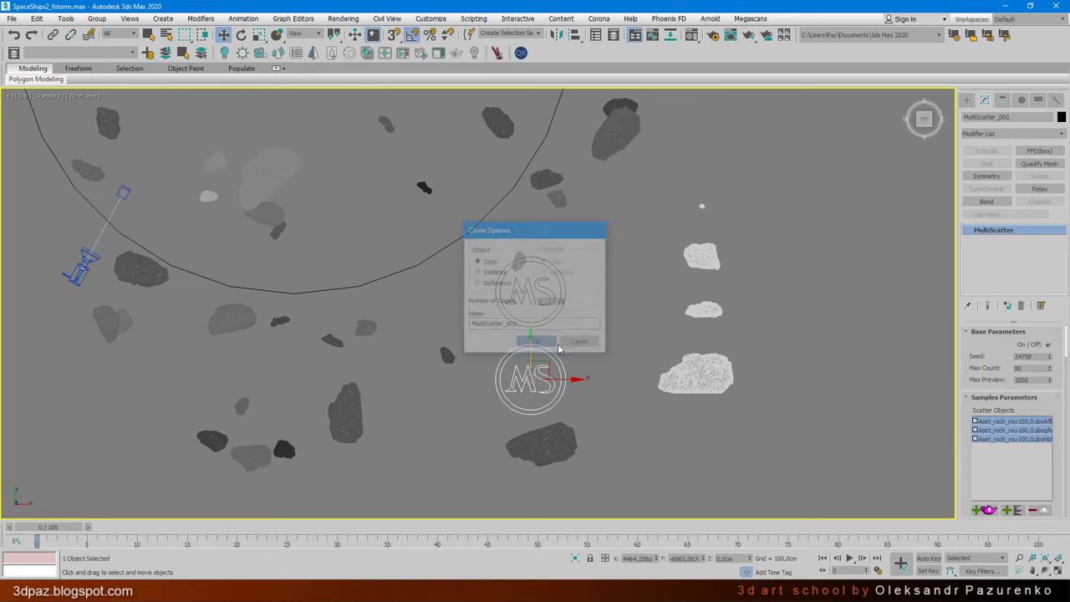
left_click(1035, 510)
left_click(1036, 511)
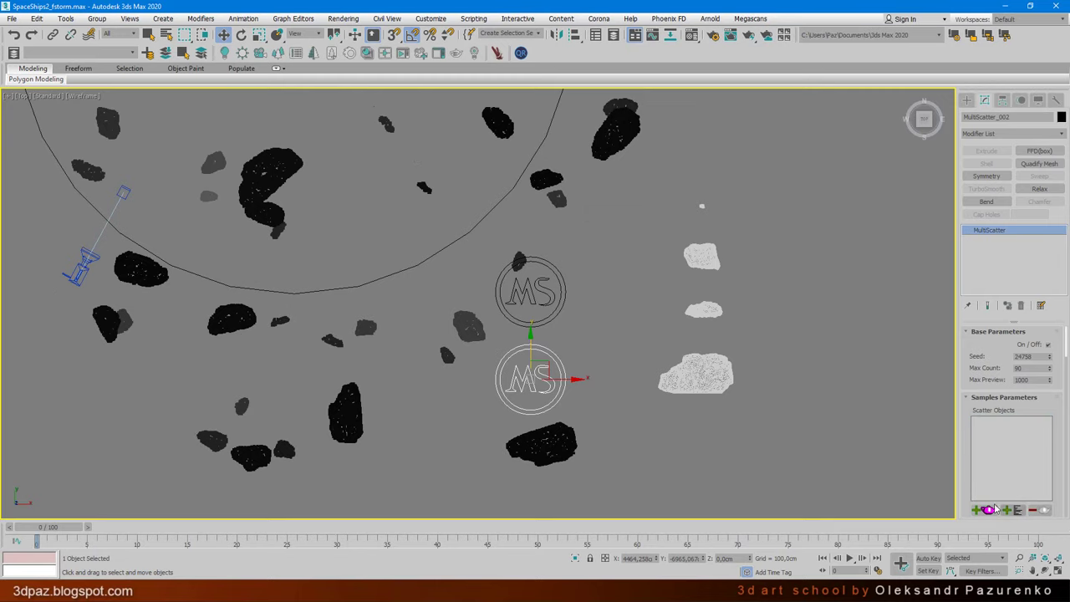
left_click(988, 510)
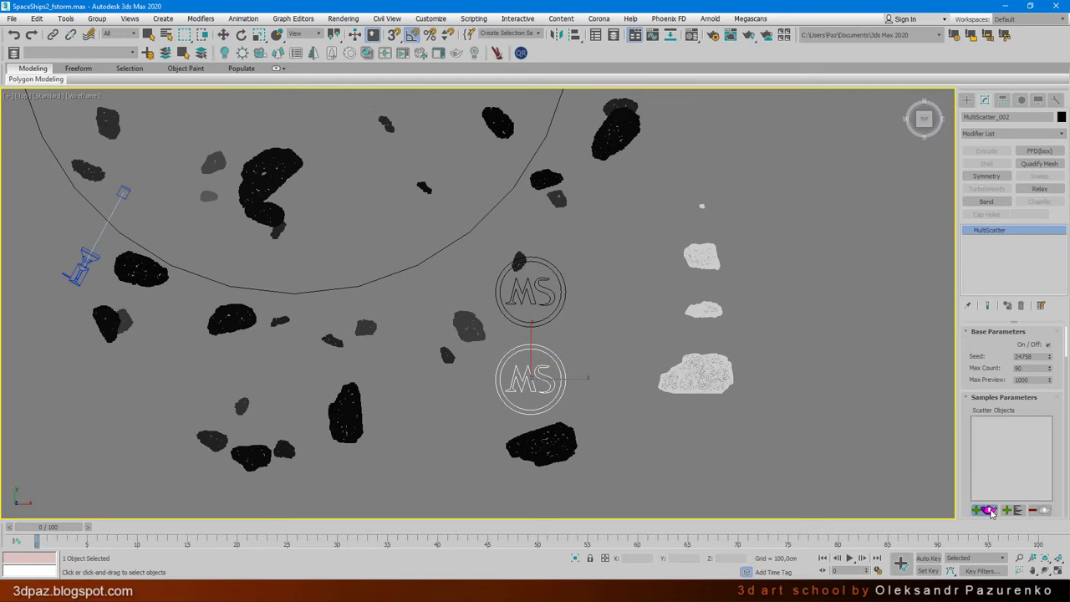
left_click(703, 203)
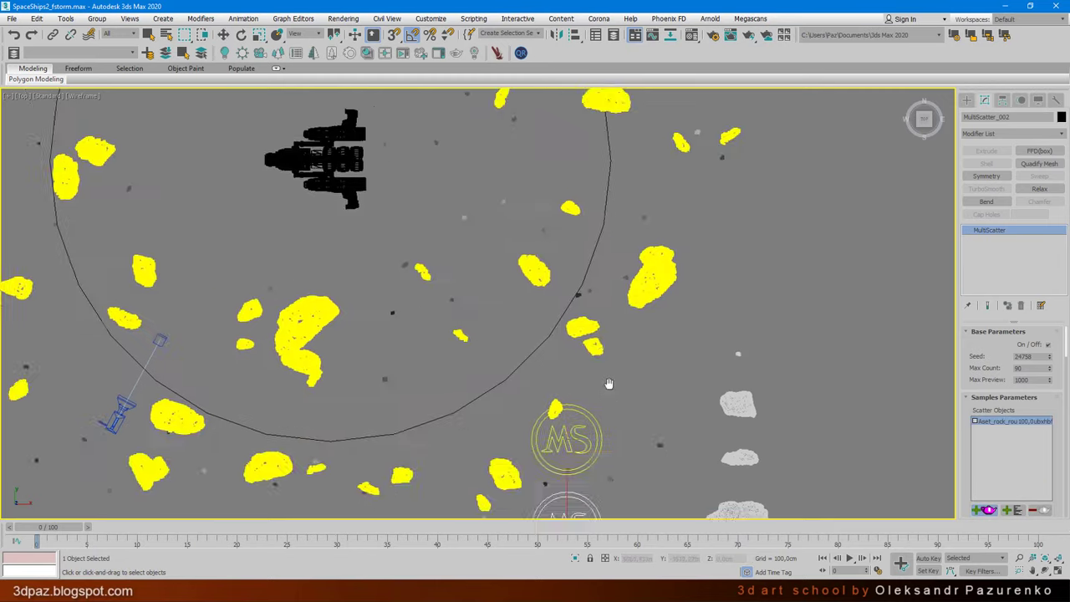
Set MultiScatter_002's Max Count to 5000 and view the dense debris field
left_click(224, 34)
middle_click_drag(496, 478, 467, 298)
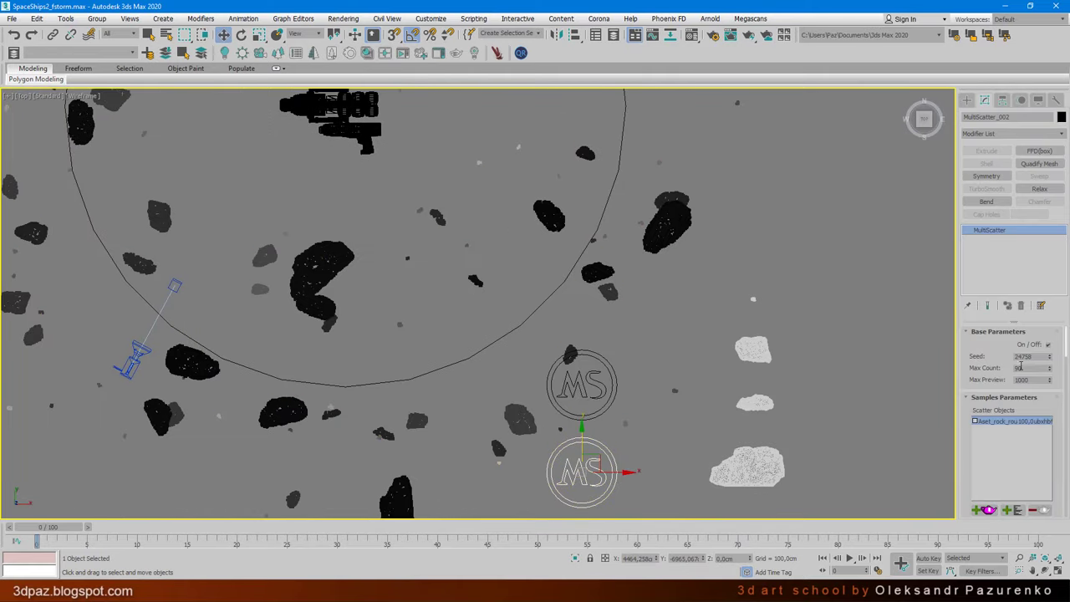
type("500")
key("Return")
middle_click_drag(497, 292, 585, 437)
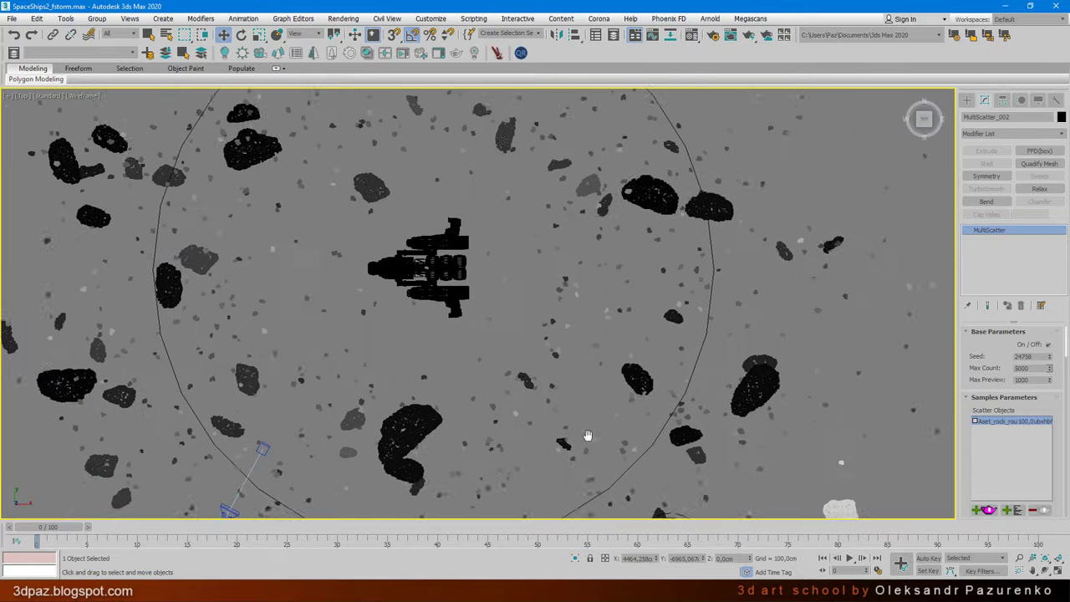
scroll(702, 431, "down", 5)
middle_click_drag(815, 350, 714, 363)
left_click(714, 363)
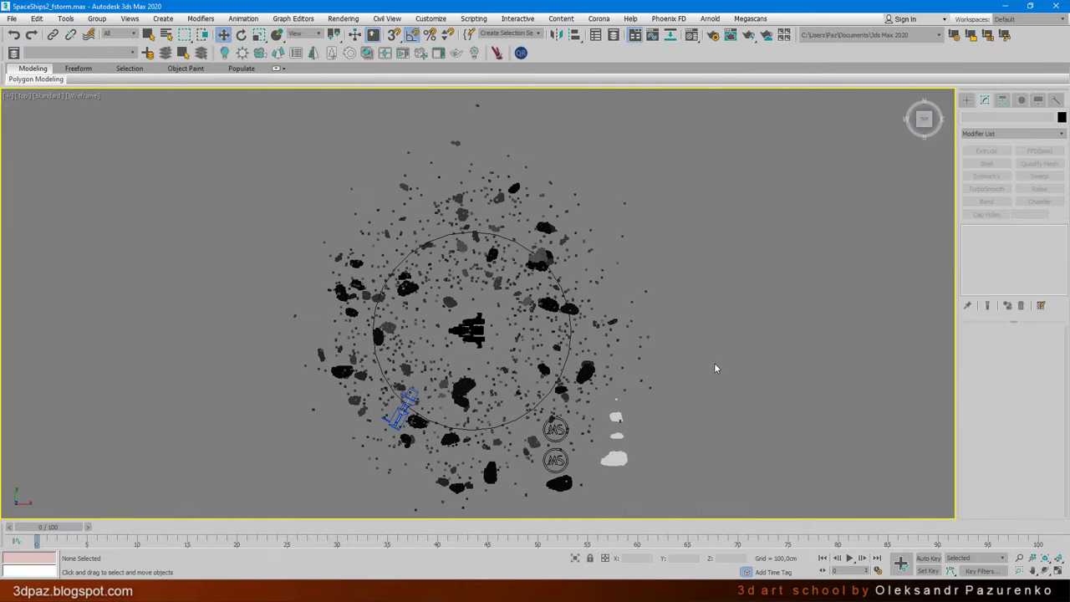
Check the debris in the camera view and create an FStorm sun light
left_click(1058, 570)
left_click(773, 503)
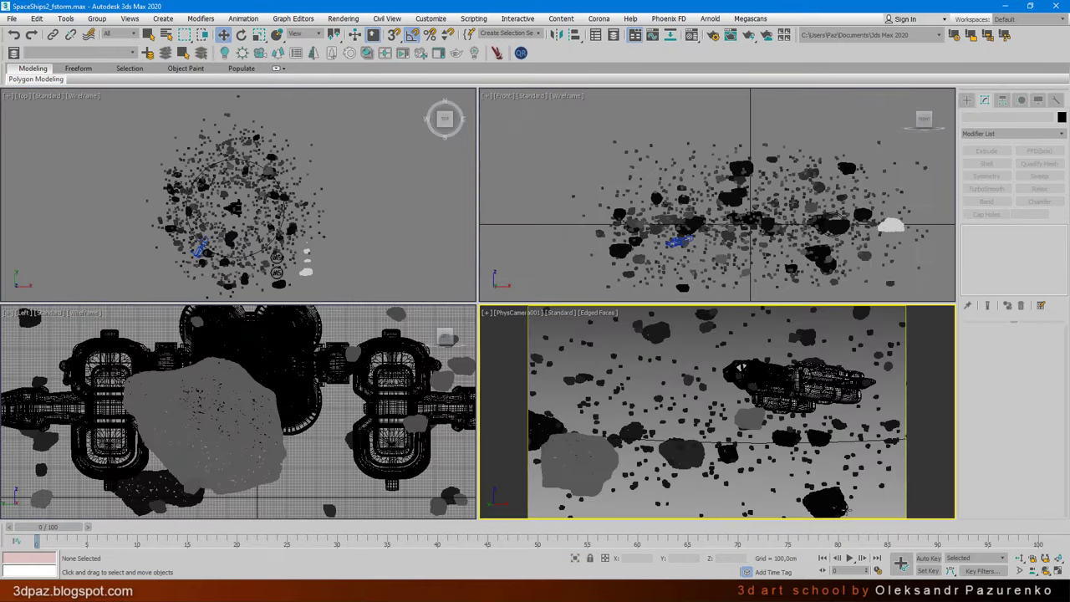
left_click(1057, 569)
left_click(1057, 570)
middle_click_drag(384, 234, 400, 242)
left_click(967, 100)
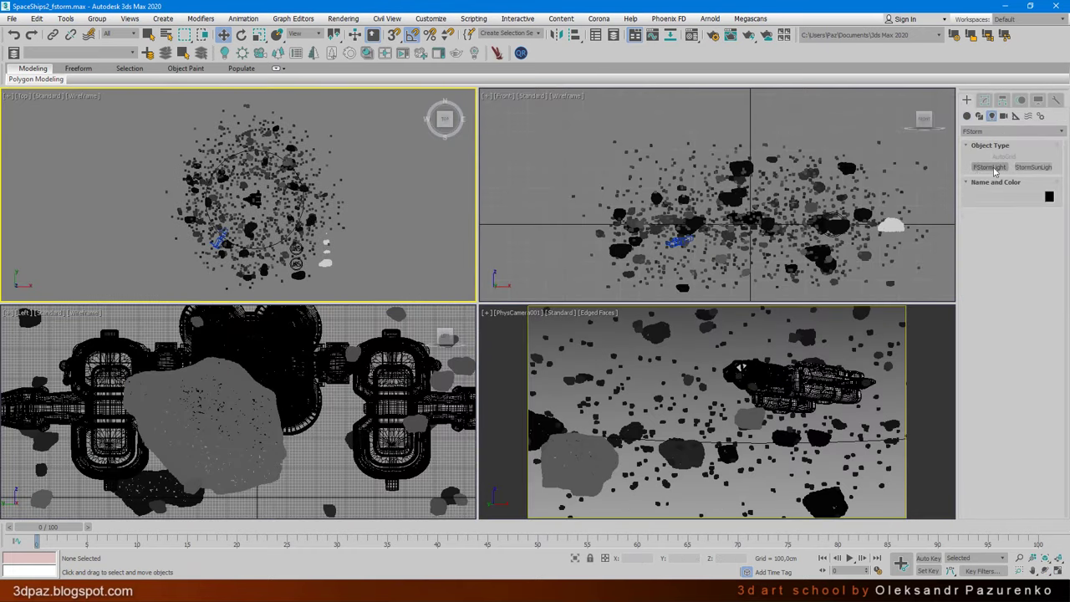
left_click(1045, 170)
left_click_drag(255, 200, 251, 125)
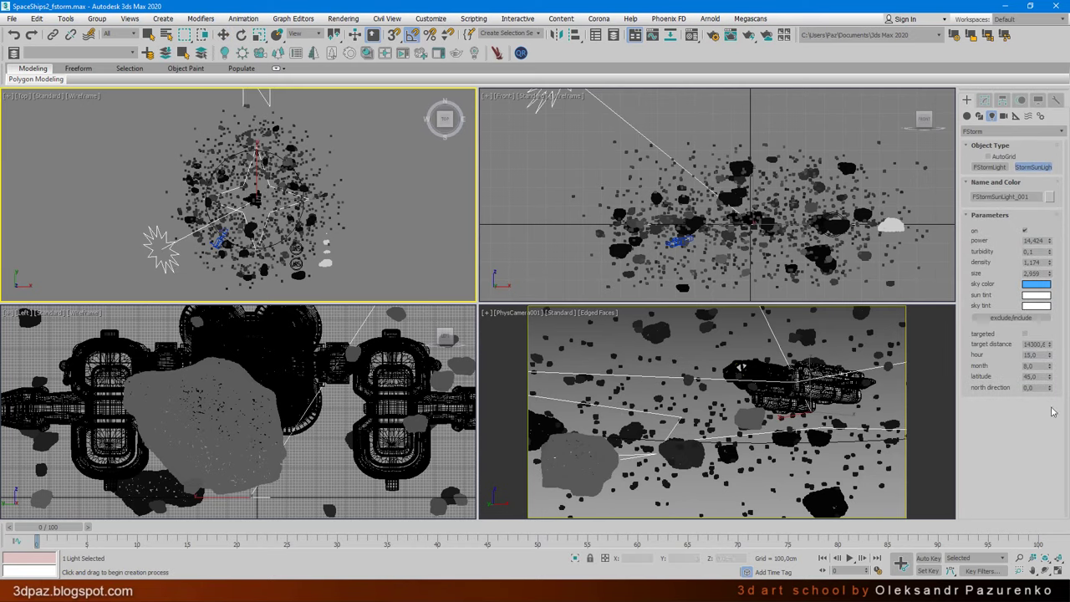
Move the sun light higher and further left in the Front and Top views
key("w")
scroll(595, 217, "down", 3)
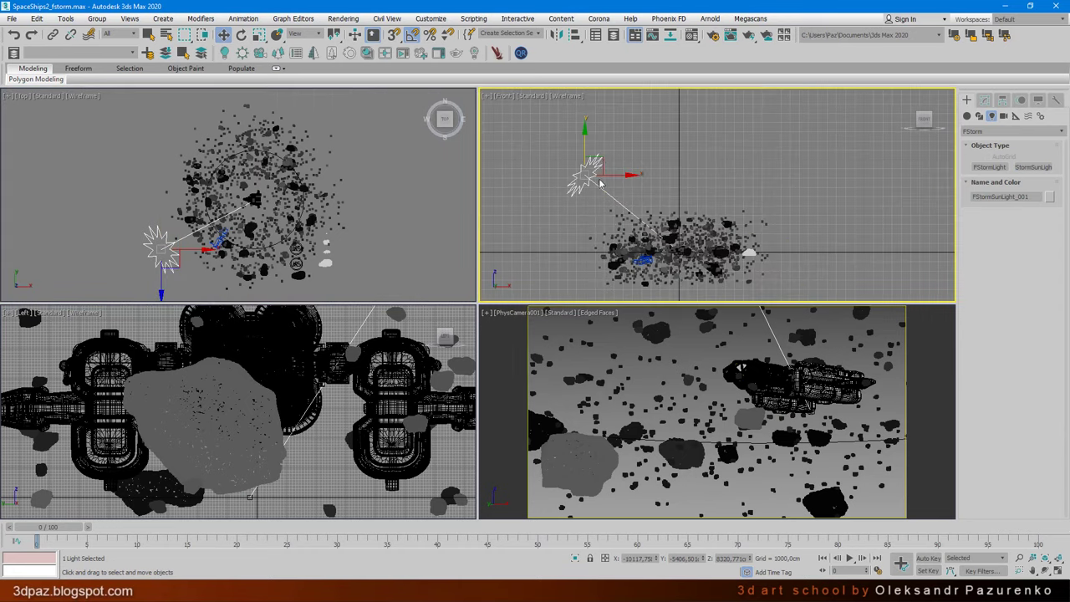
left_click_drag(600, 183, 575, 212)
left_click_drag(173, 238, 157, 142)
left_click(746, 503)
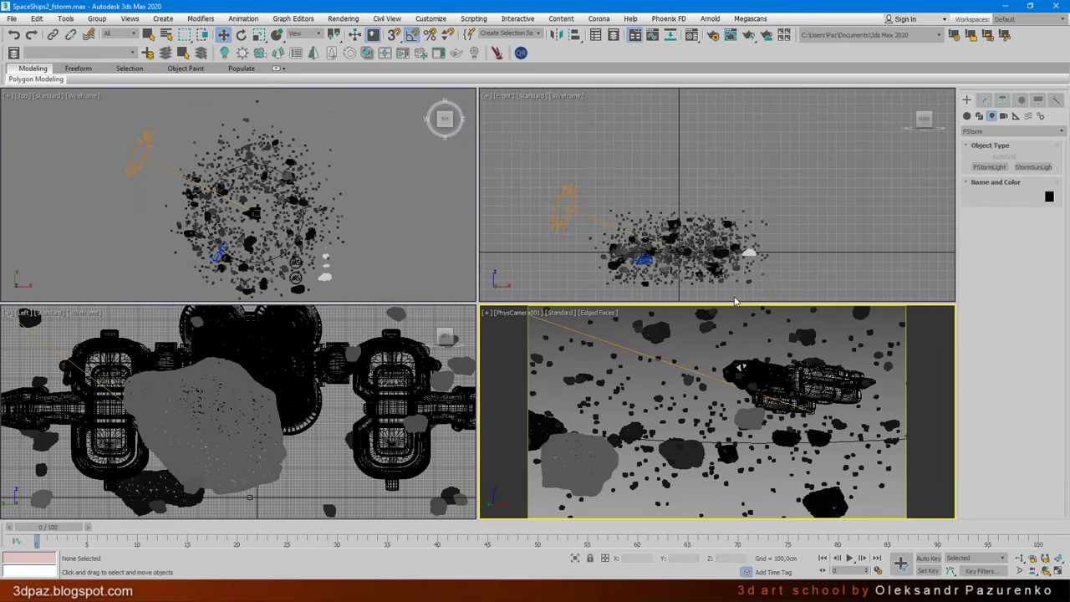
Lock rendering to the camera view and run an FStorm RT interactive render
key("F10")
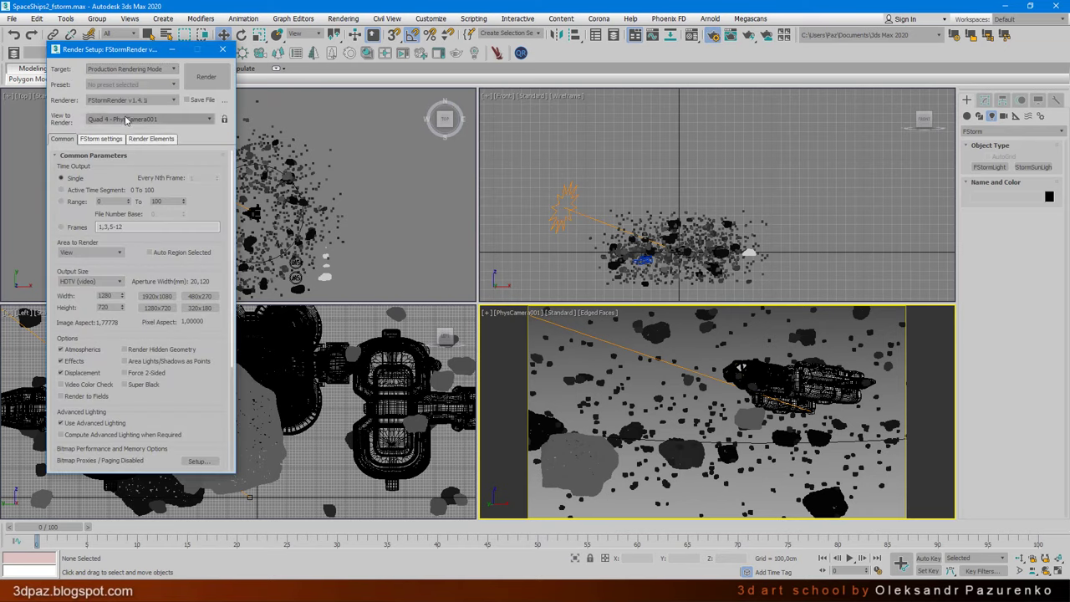
left_click(224, 119)
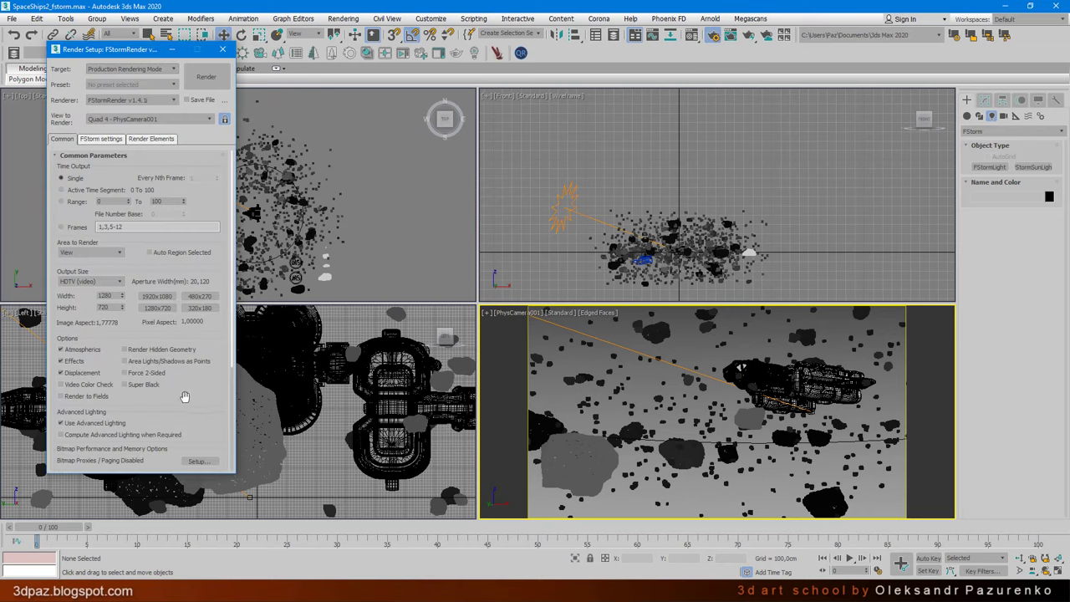
left_click(105, 140)
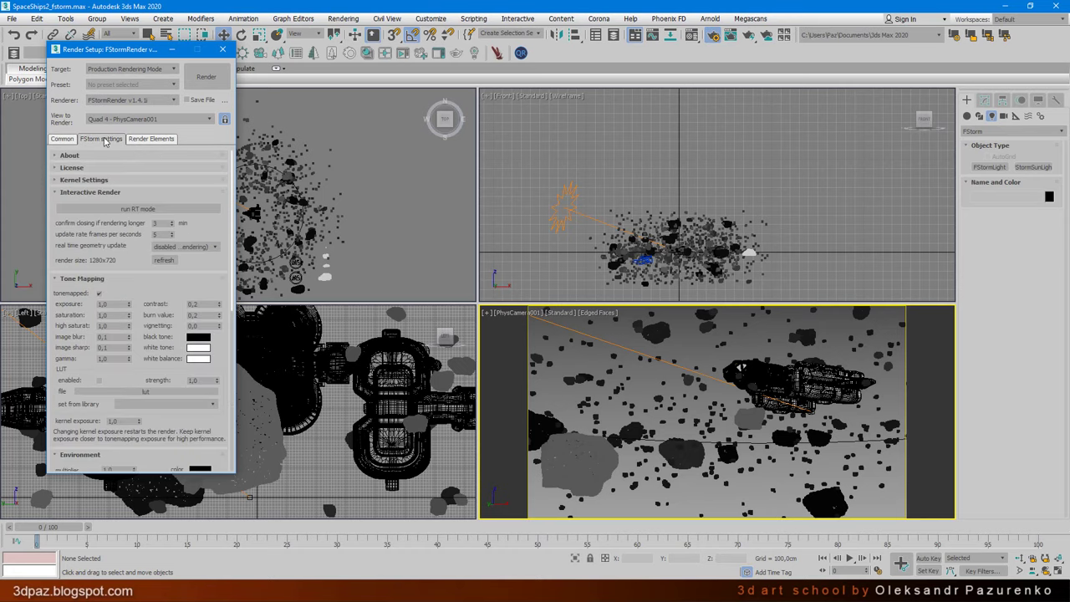
left_click(144, 210)
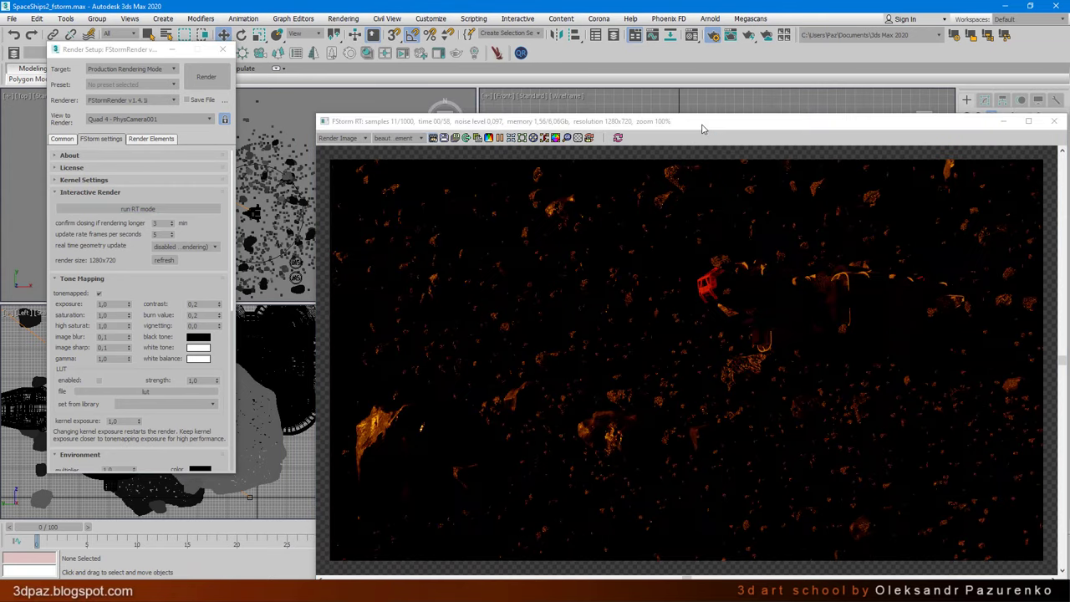
left_click_drag(702, 127, 657, 92)
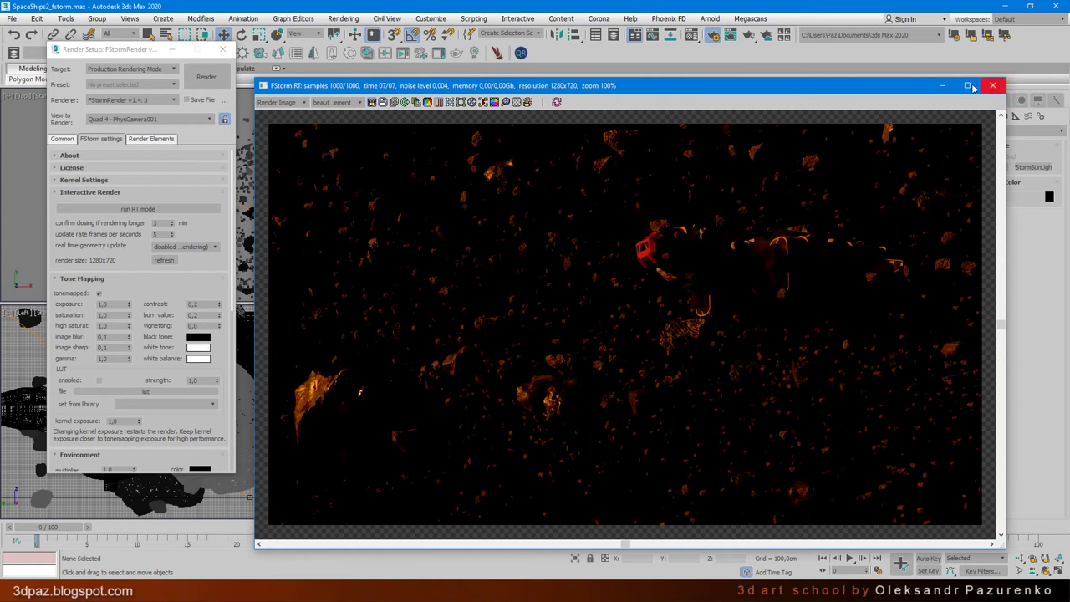
left_click(943, 85)
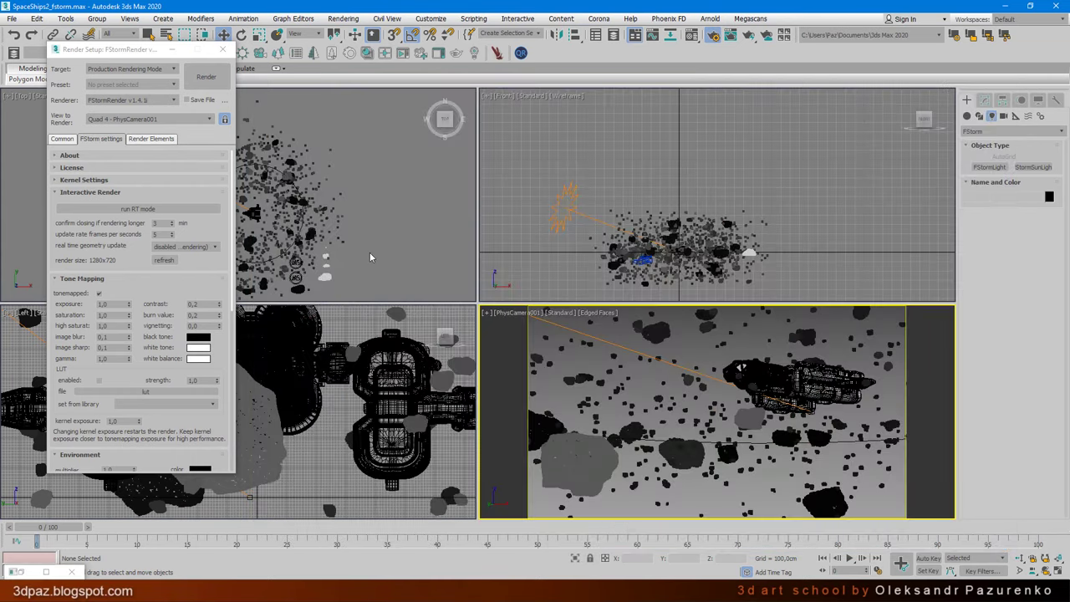
Select MultiScatter_002 in the Top view and scroll its parameters down to the Scale section
middle_click_drag(374, 251, 430, 240)
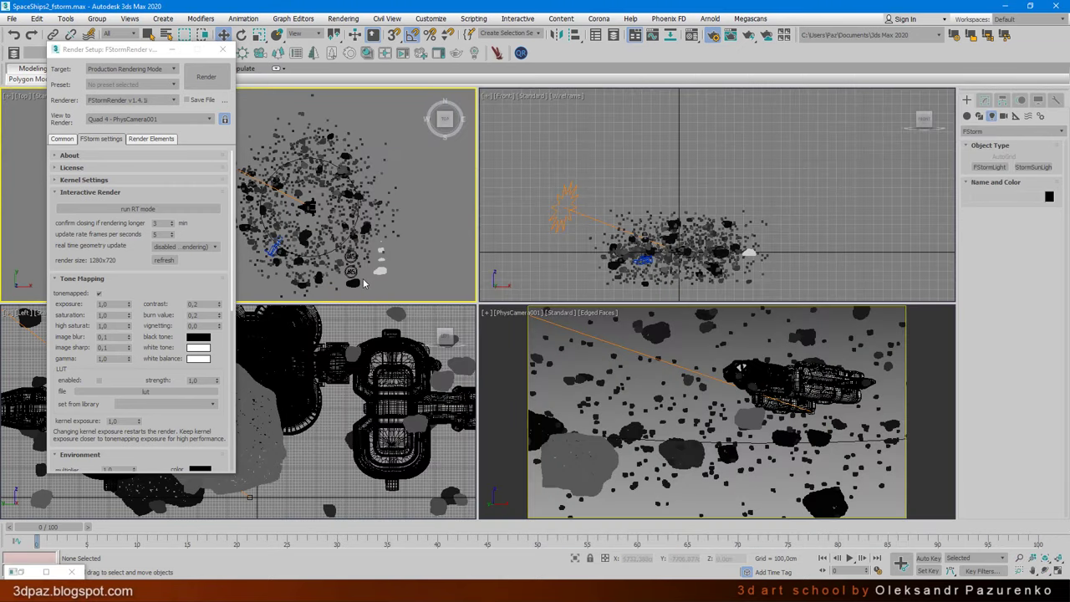
middle_click_drag(368, 251, 386, 262)
left_click(351, 251)
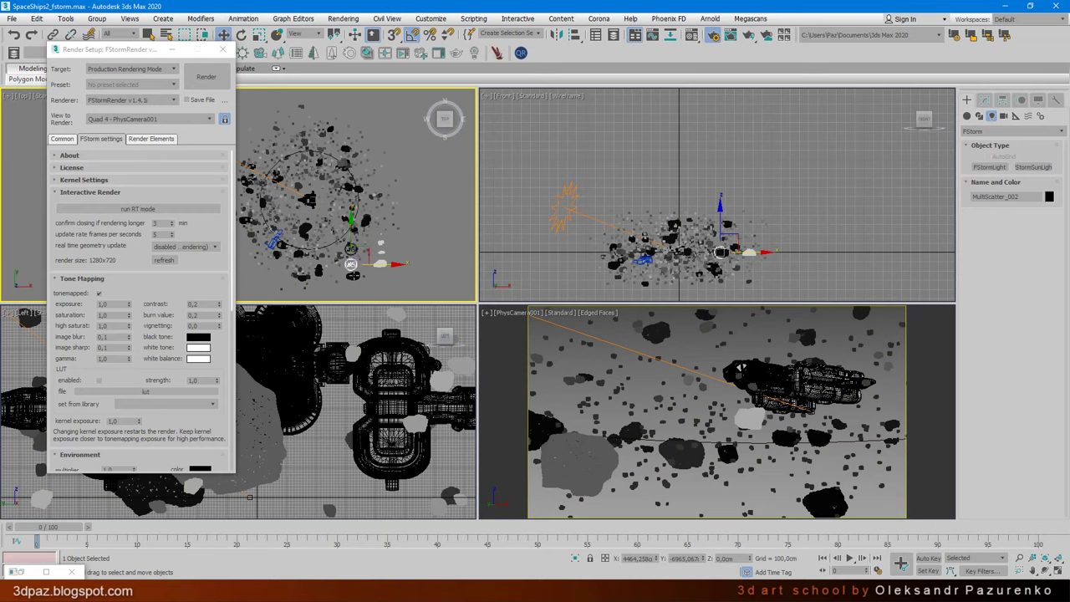
left_click(985, 100)
scroll(970, 473, "down", 3)
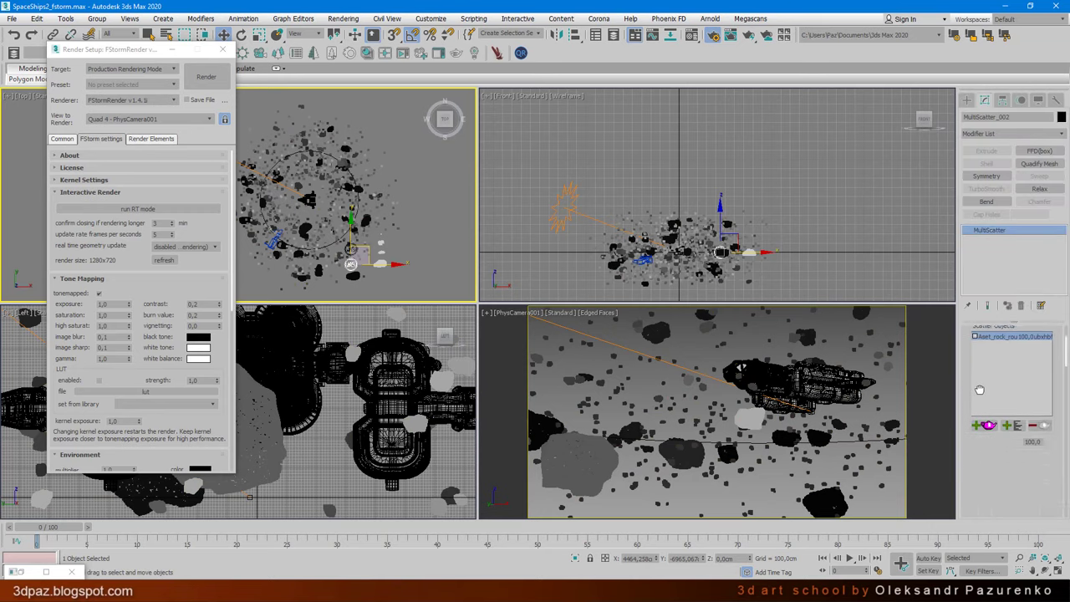
scroll(974, 485, "down", 2)
scroll(979, 502, "down", 2)
scroll(984, 514, "down", 2)
scroll(984, 516, "down", 2)
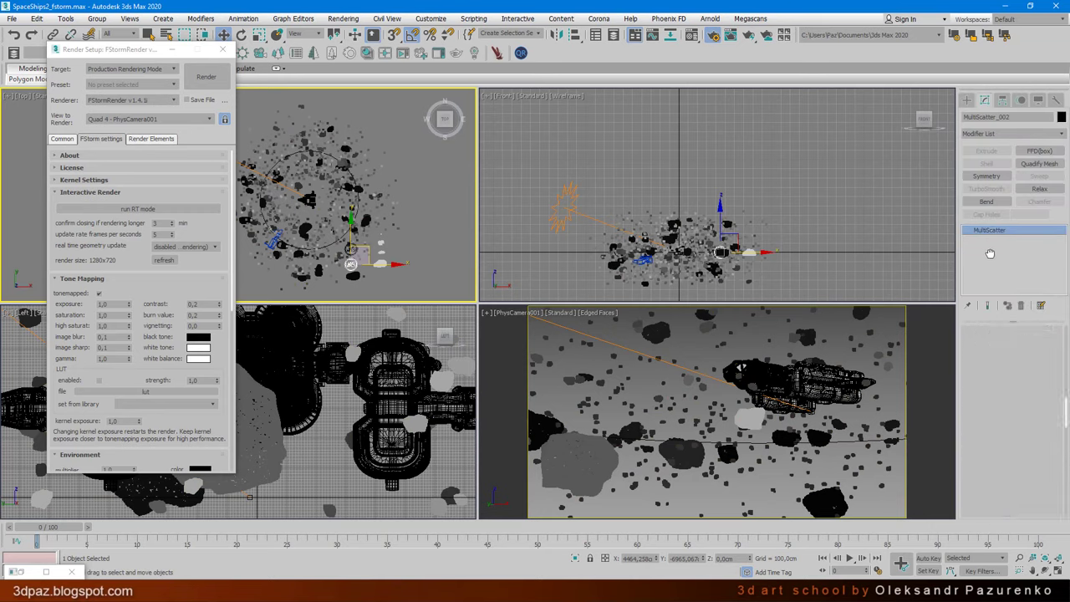
scroll(1036, 371, "down", 2)
Set the global debris scale range from 7 to 80
type("7")
key("Return")
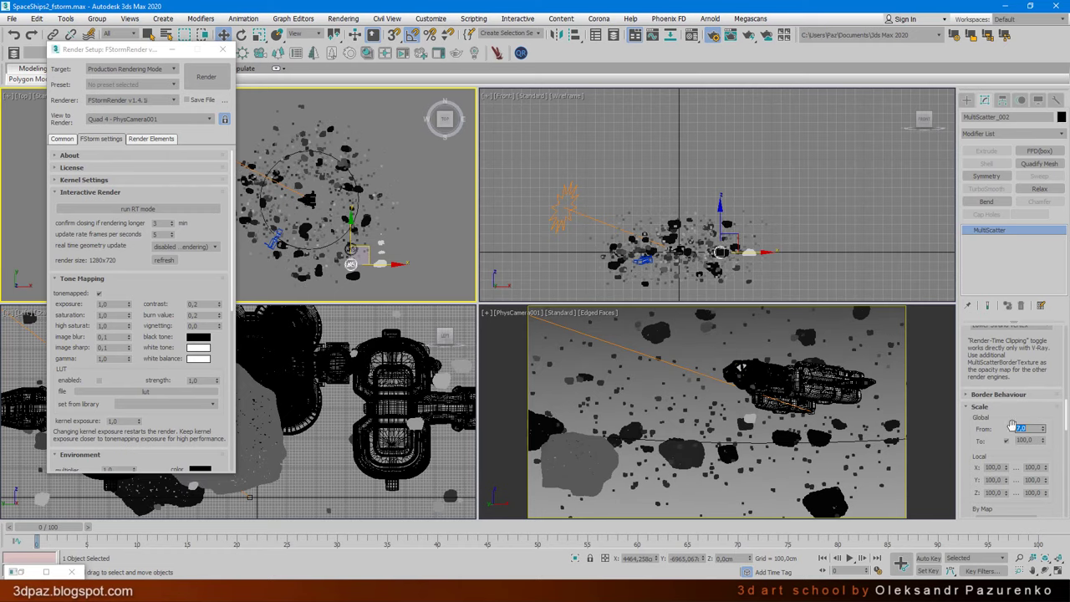
double_click(1037, 441)
type("80")
key("Return")
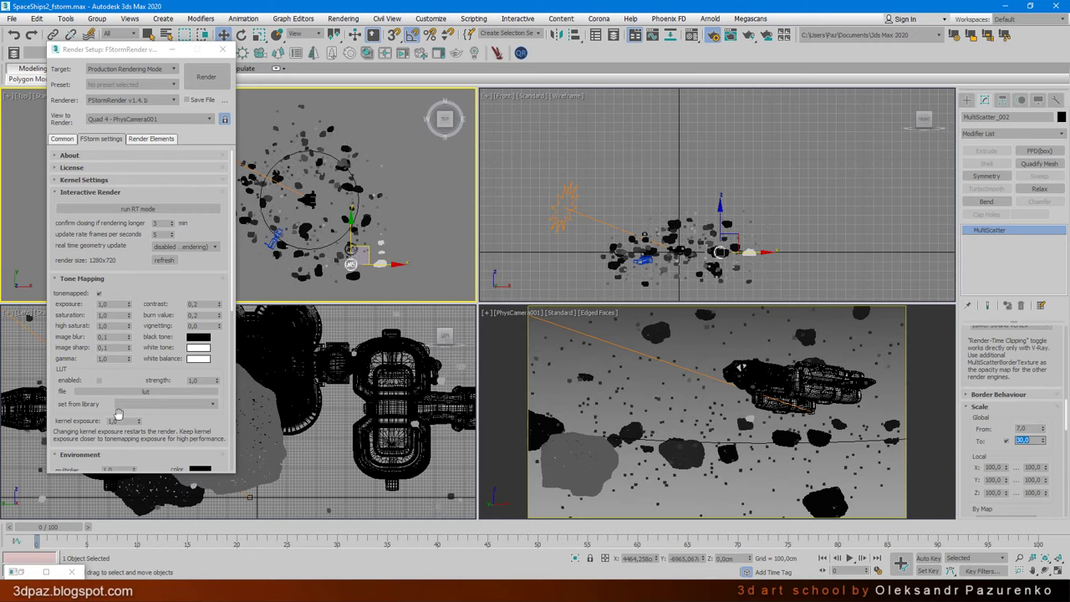
left_click(150, 210)
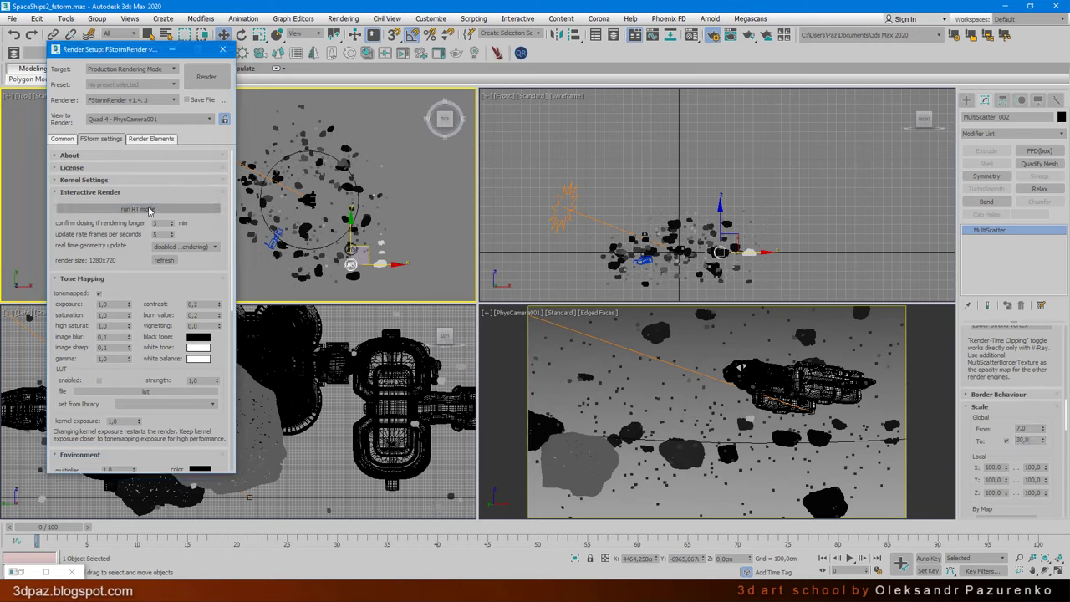
Restart the FStorm RT render, then restore its window and move it up-left
left_click(151, 210)
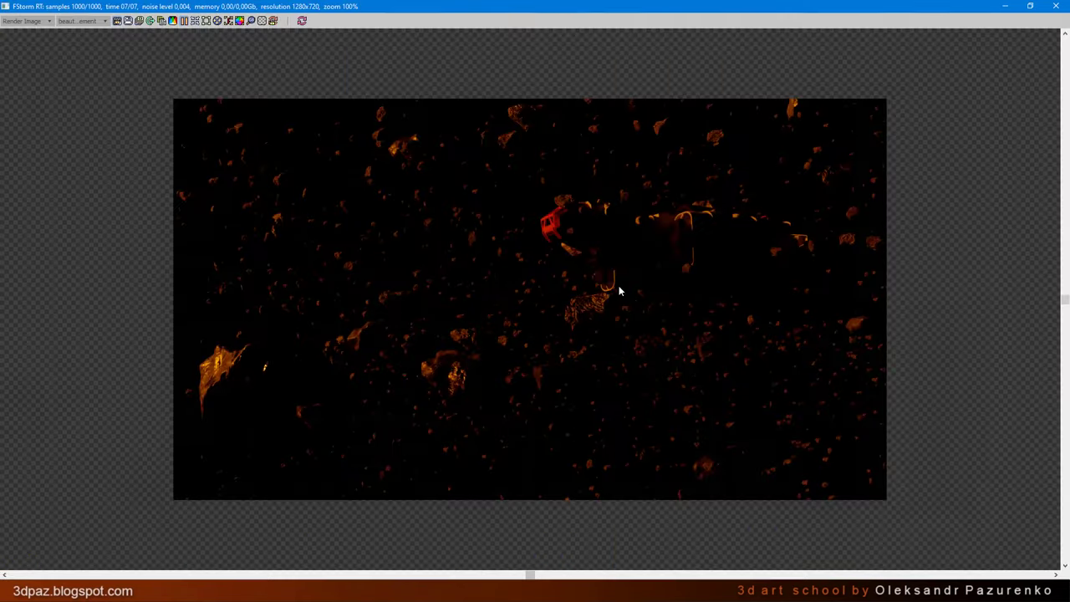
left_click(1029, 6)
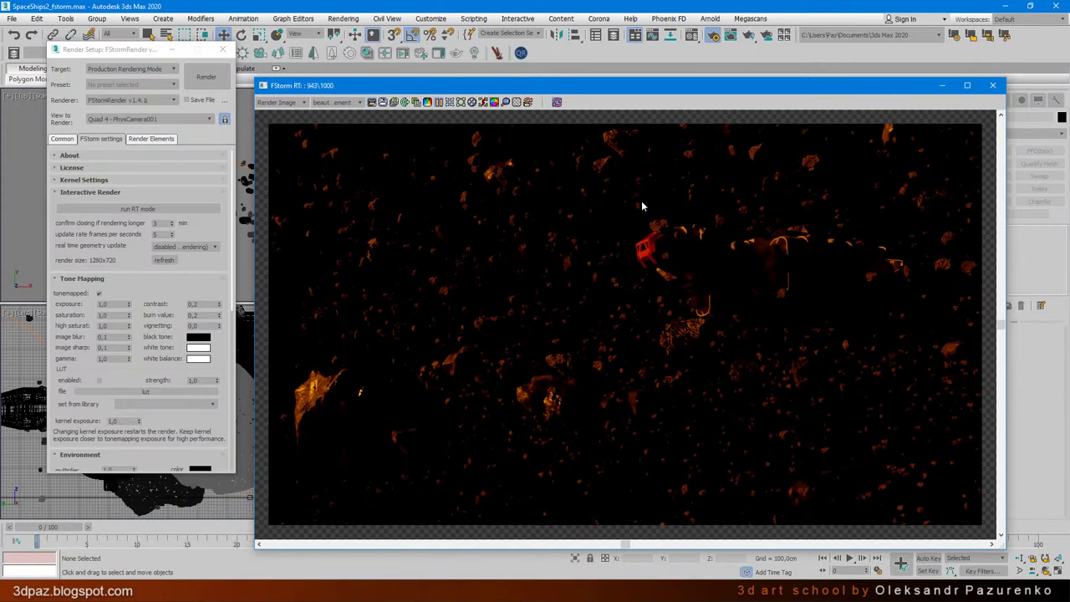
left_click_drag(585, 89, 562, 60)
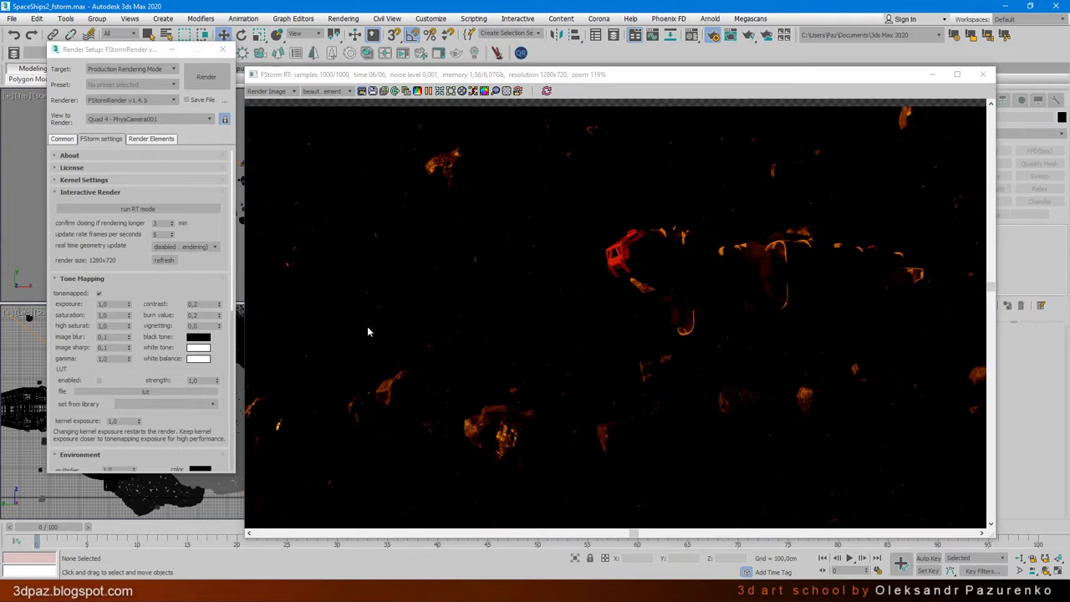
Enable the FStorm atmosphere with grey 55 absorption and a 20000 cm distance
left_click_drag(134, 429, 156, 216)
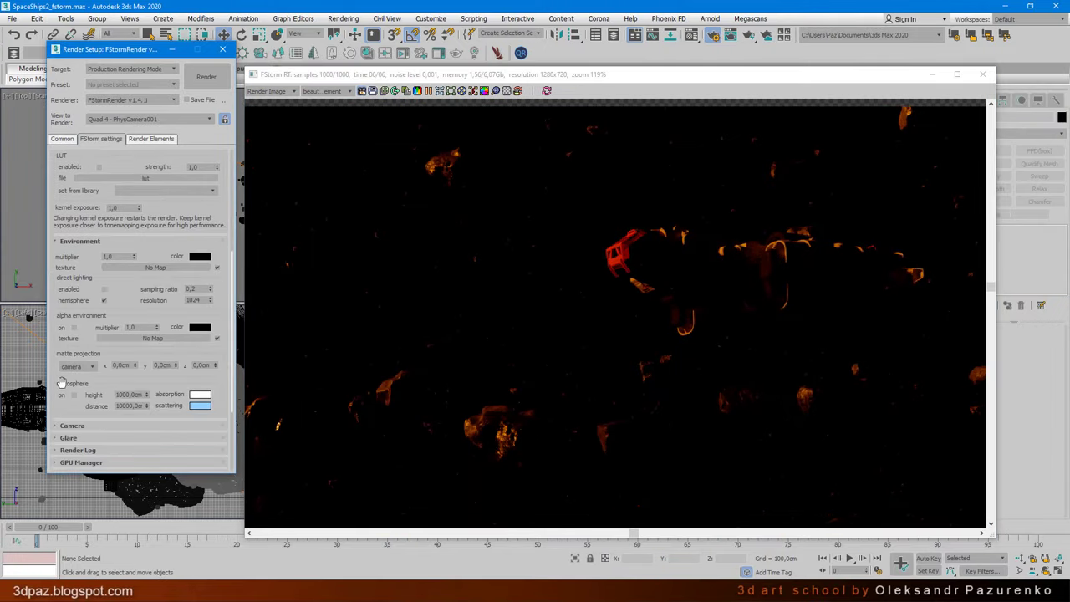
left_click(73, 395)
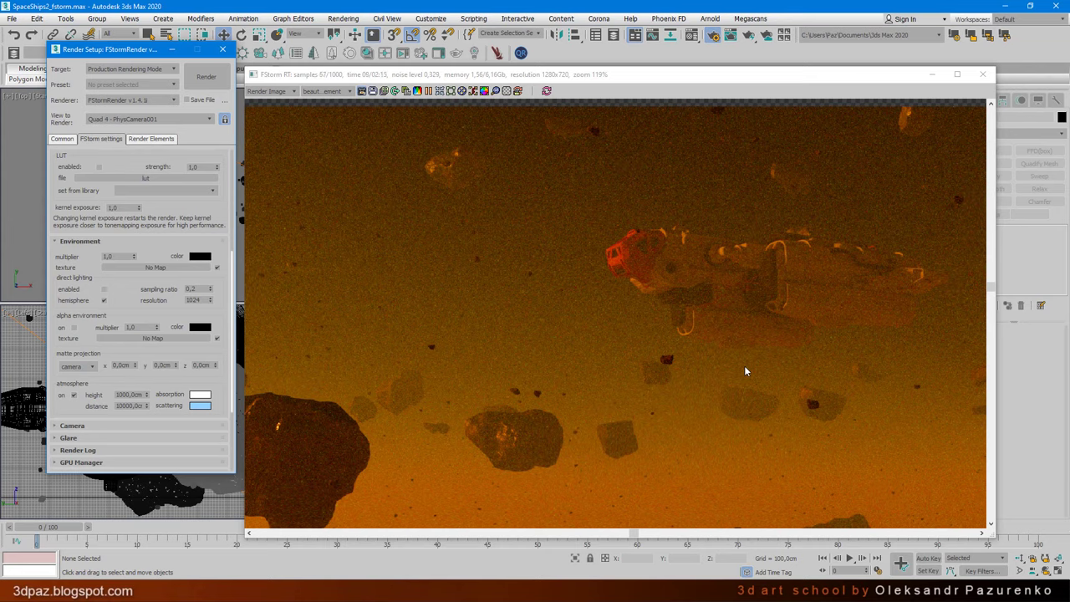
left_click(528, 117)
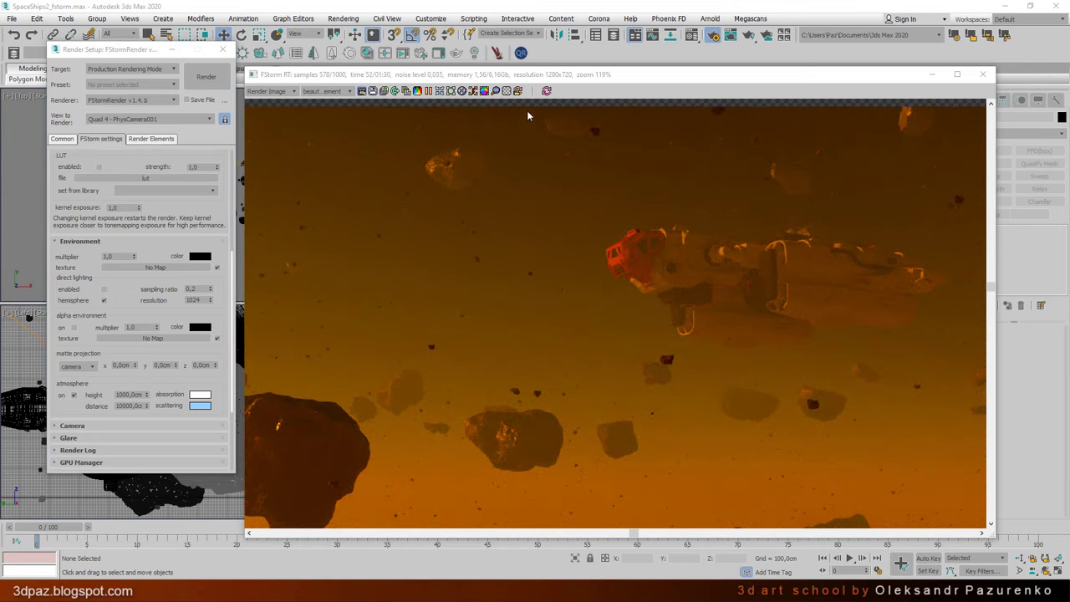
left_click(199, 397)
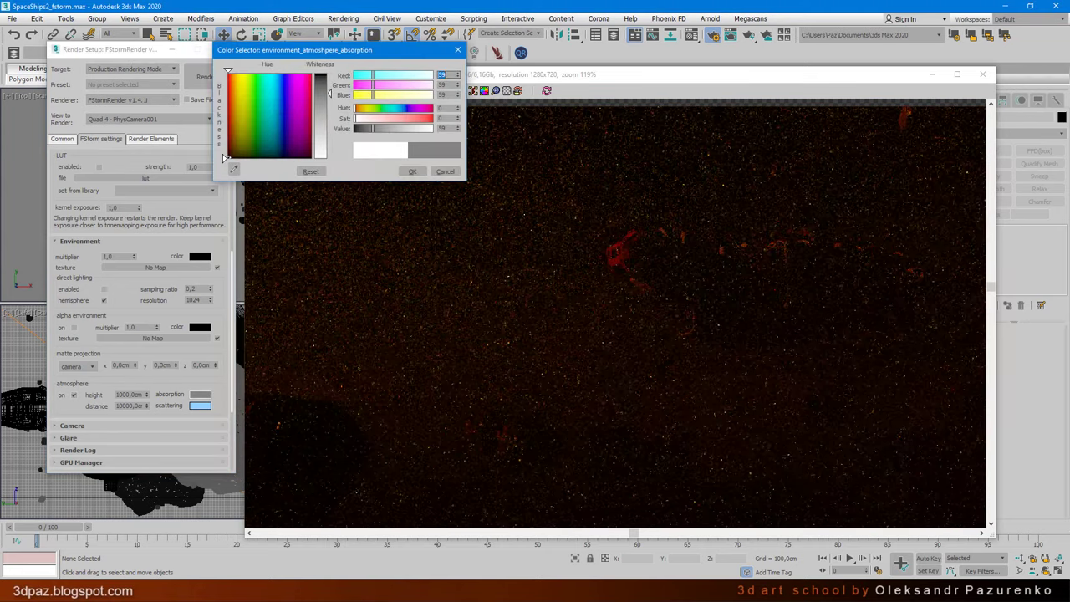
left_click_drag(368, 128, 371, 128)
left_click(409, 172)
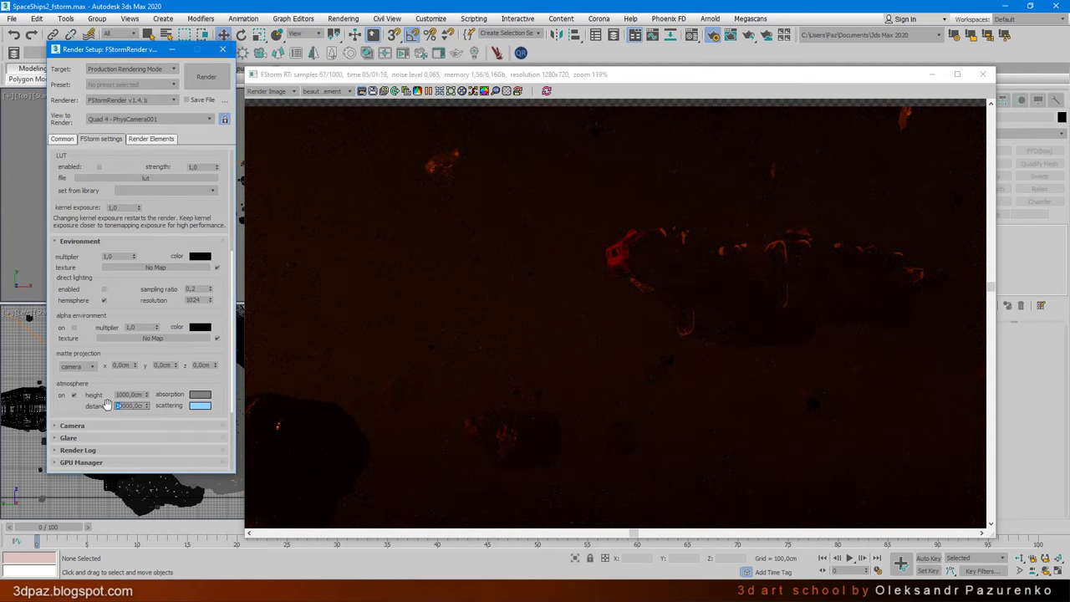
type("20000")
key("Return")
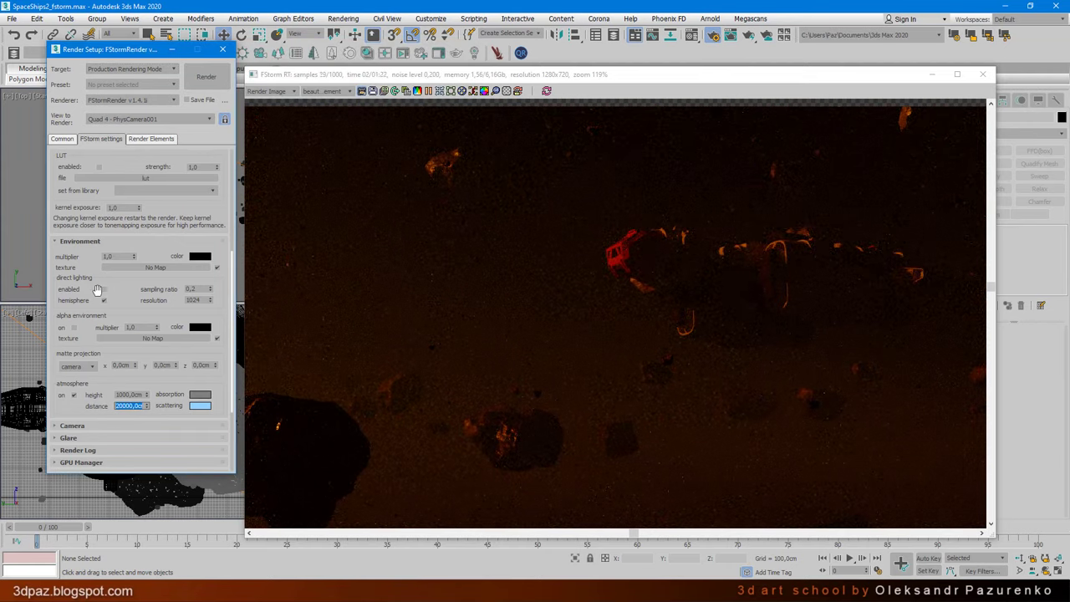
Set the FStorm tone-mapping exposure to 4
left_click_drag(65, 207, 74, 406)
double_click(119, 286)
type("4")
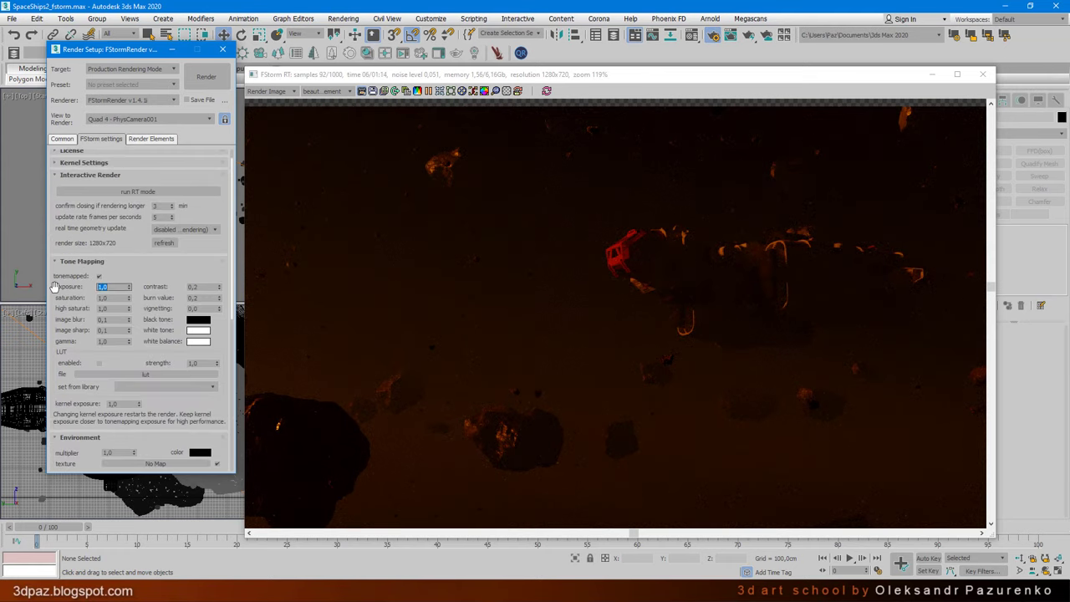
key("Return")
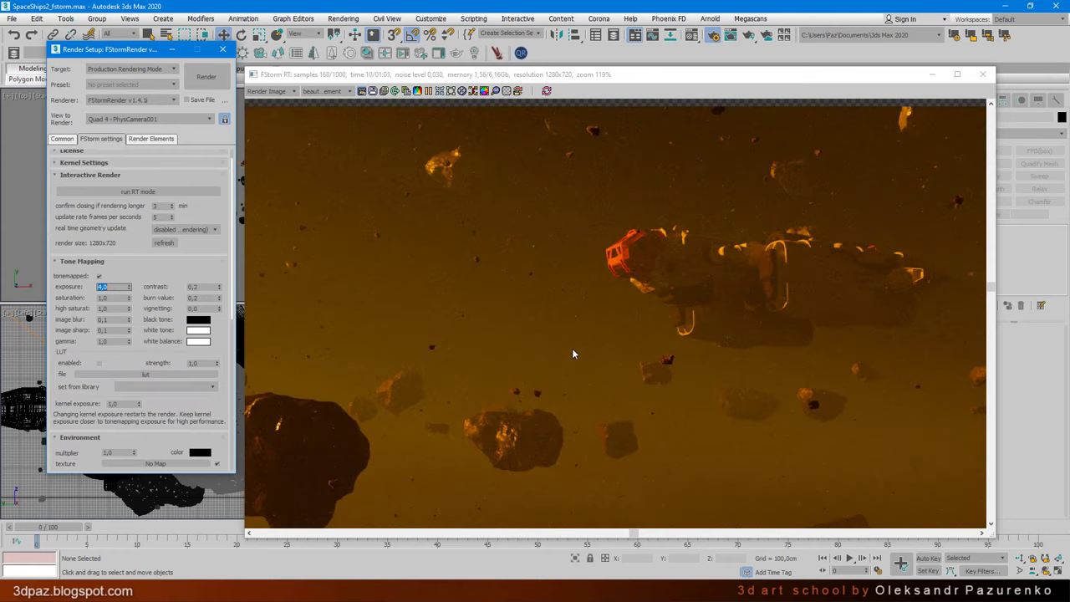
Darken the atmosphere absorption to grey 34 and set max depth to 32
scroll(142, 276, "down", 5)
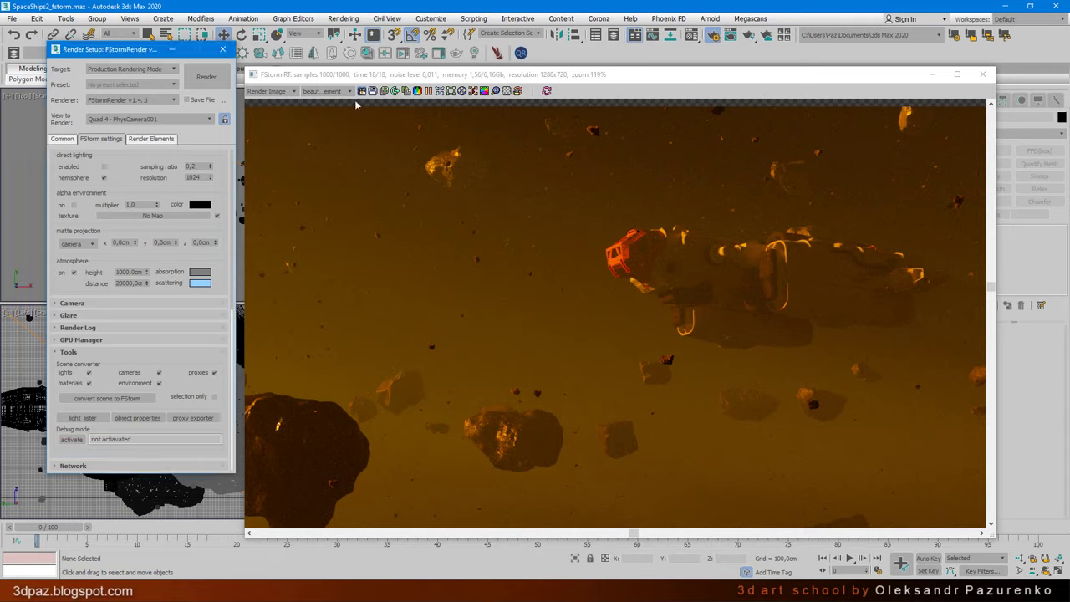
left_click(200, 272)
left_click_drag(331, 90, 330, 84)
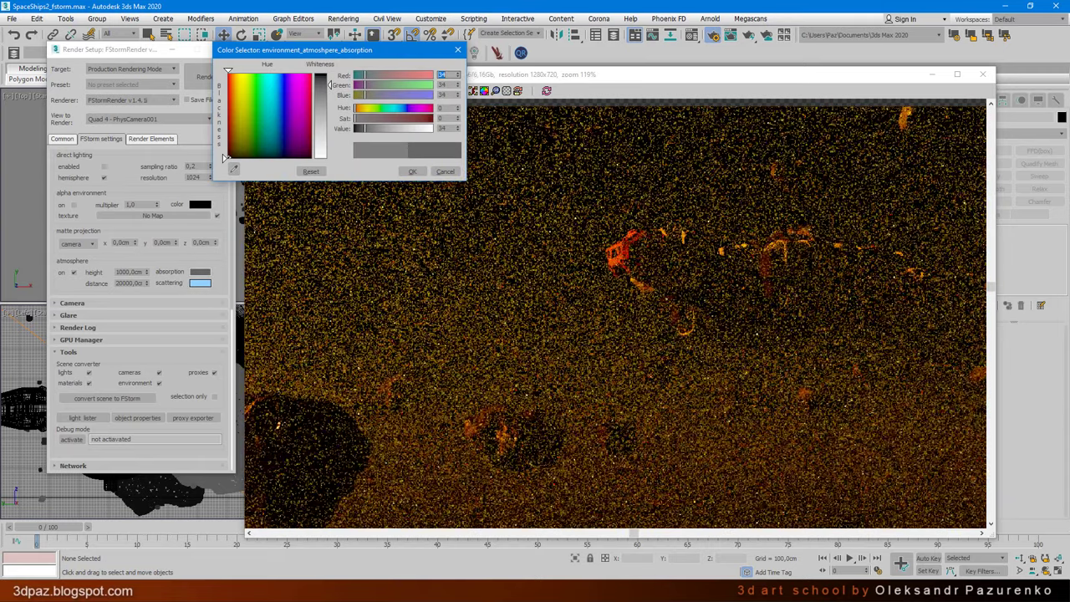
left_click(412, 172)
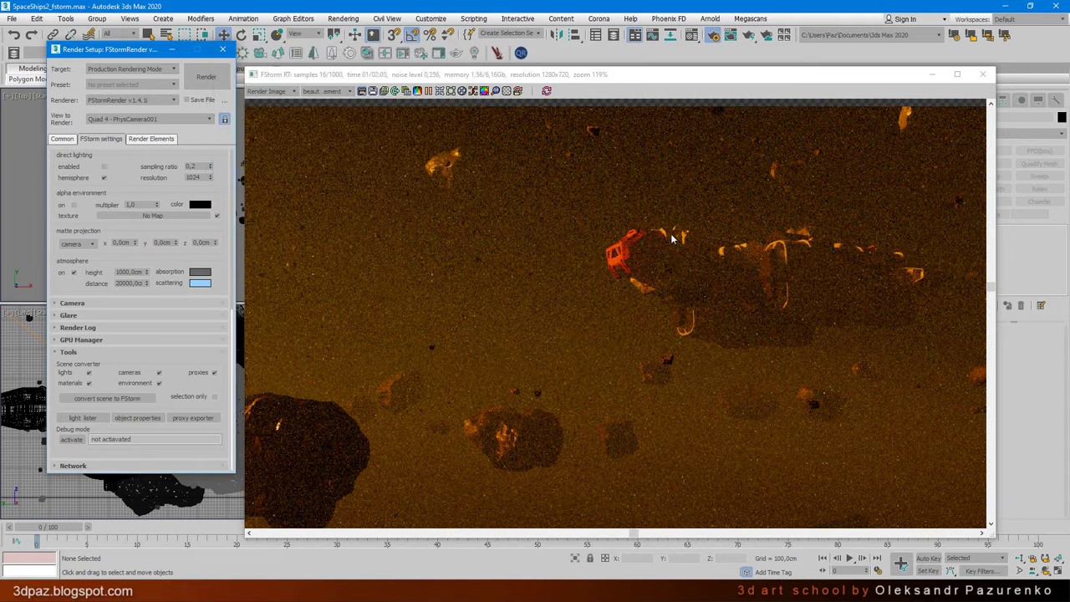
scroll(126, 201, "up", 3)
scroll(121, 225, "up", 3)
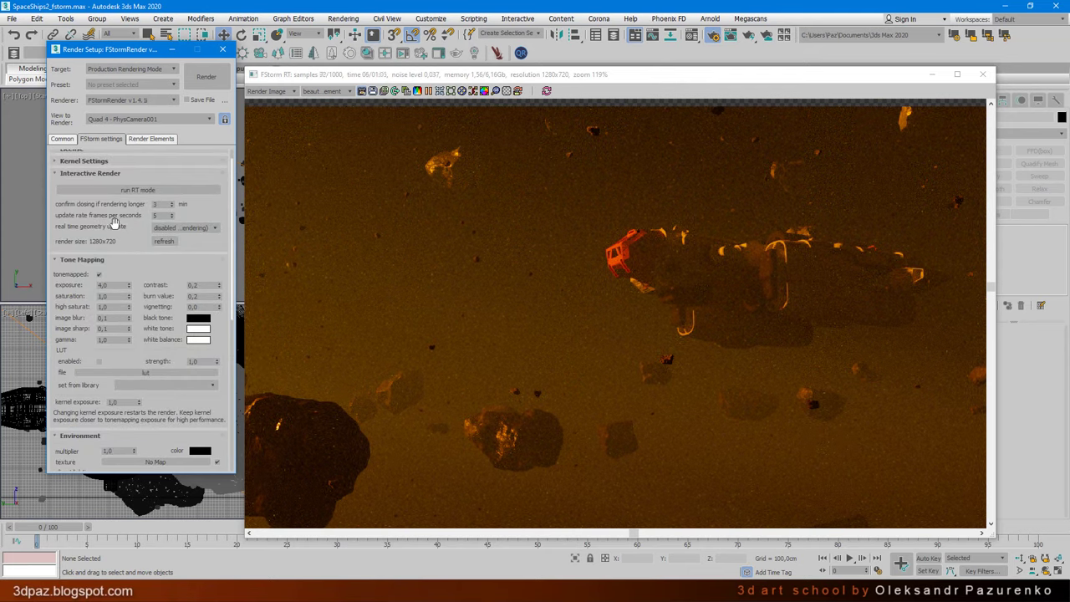
scroll(115, 221, "up", 2)
scroll(201, 201, "up", 3)
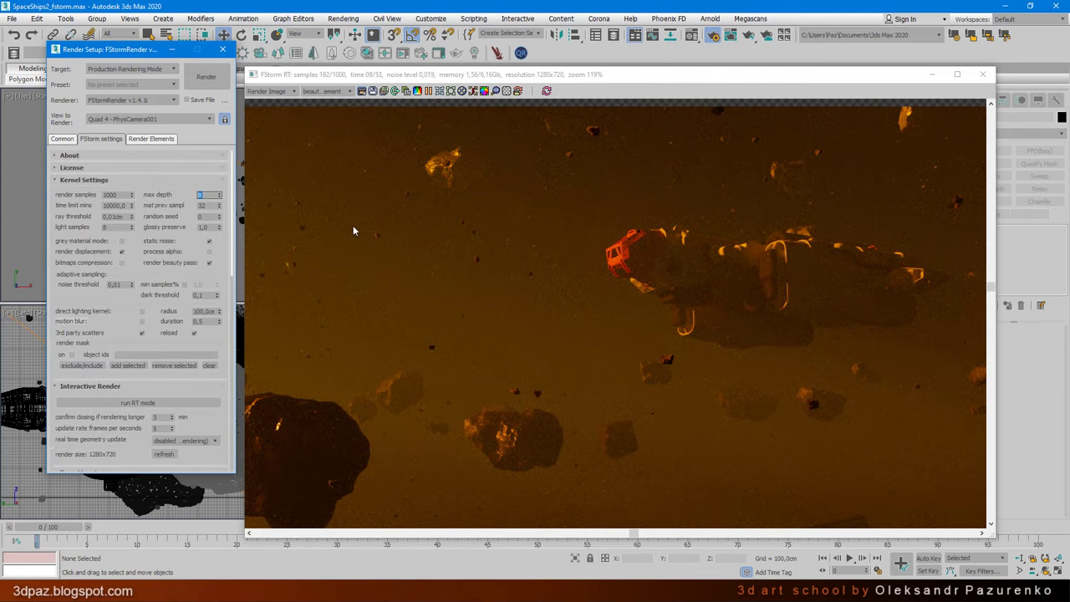
type("2")
key("Return")
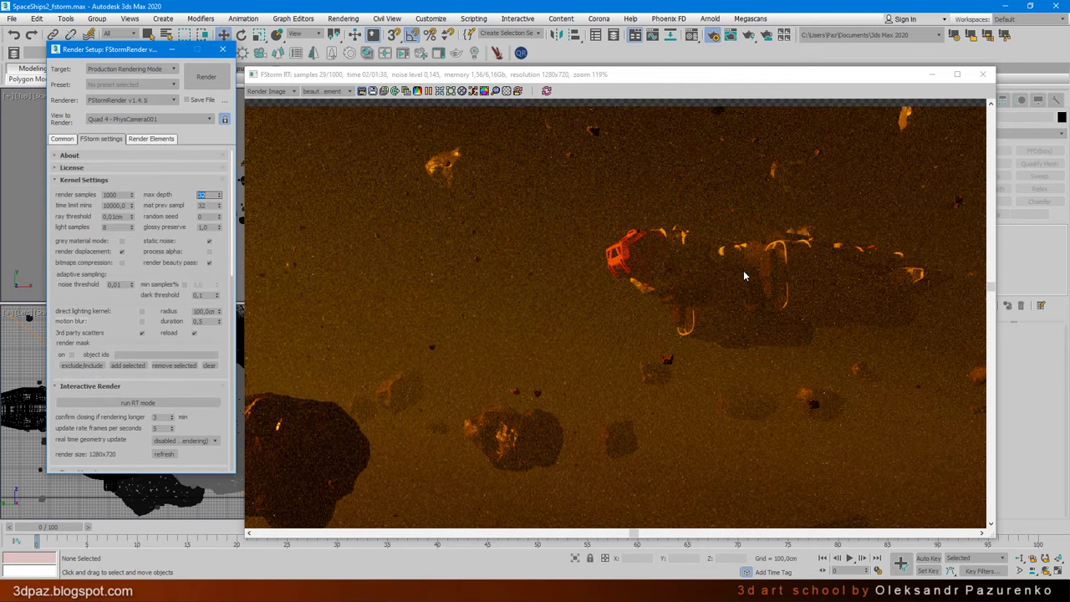
left_click_drag(509, 79, 500, 55)
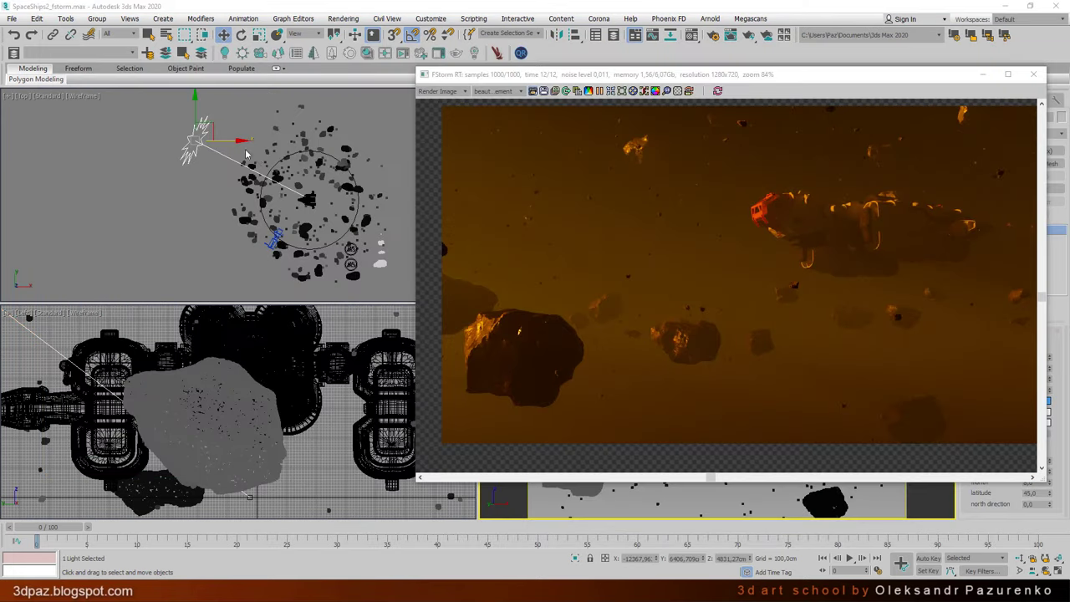
Move the FStorm sun up and right in the Top view and lower it in the Left view
left_click(147, 154)
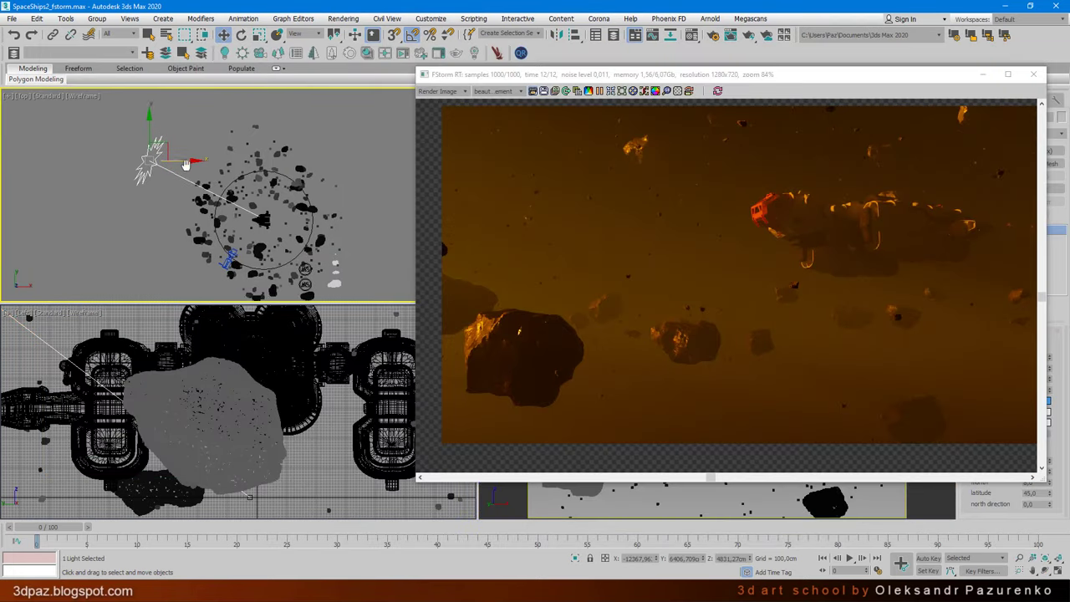
left_click_drag(153, 149, 196, 131)
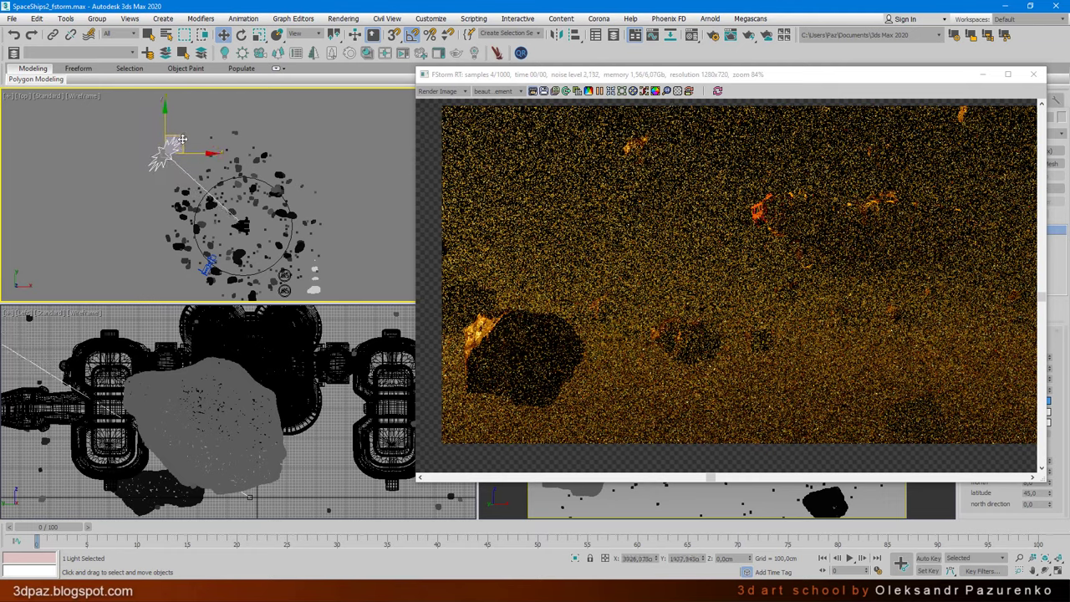
scroll(277, 377, "down", 5)
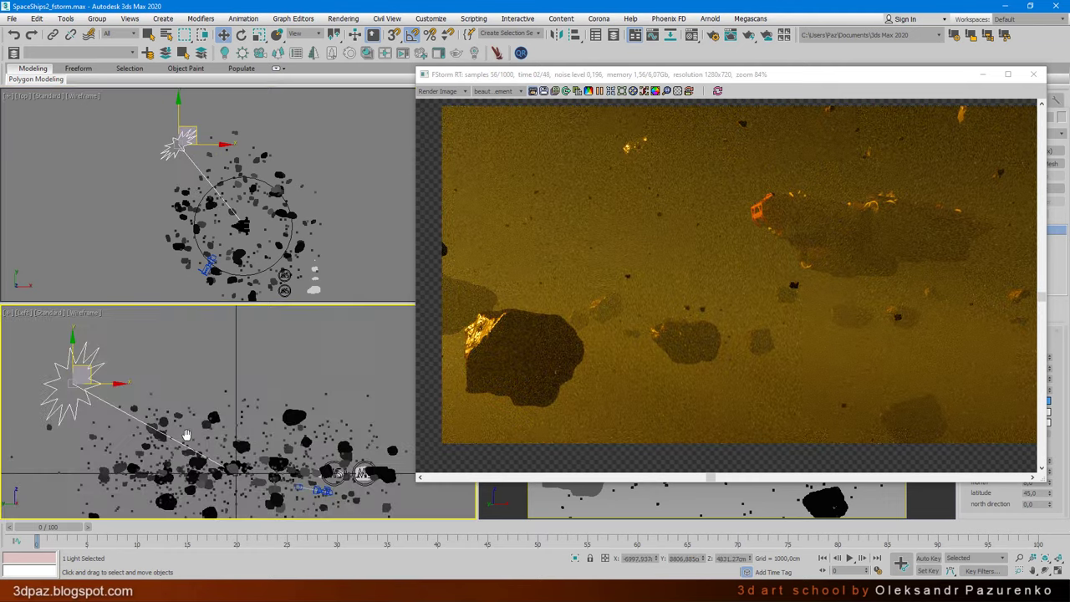
left_click_drag(52, 324, 68, 325)
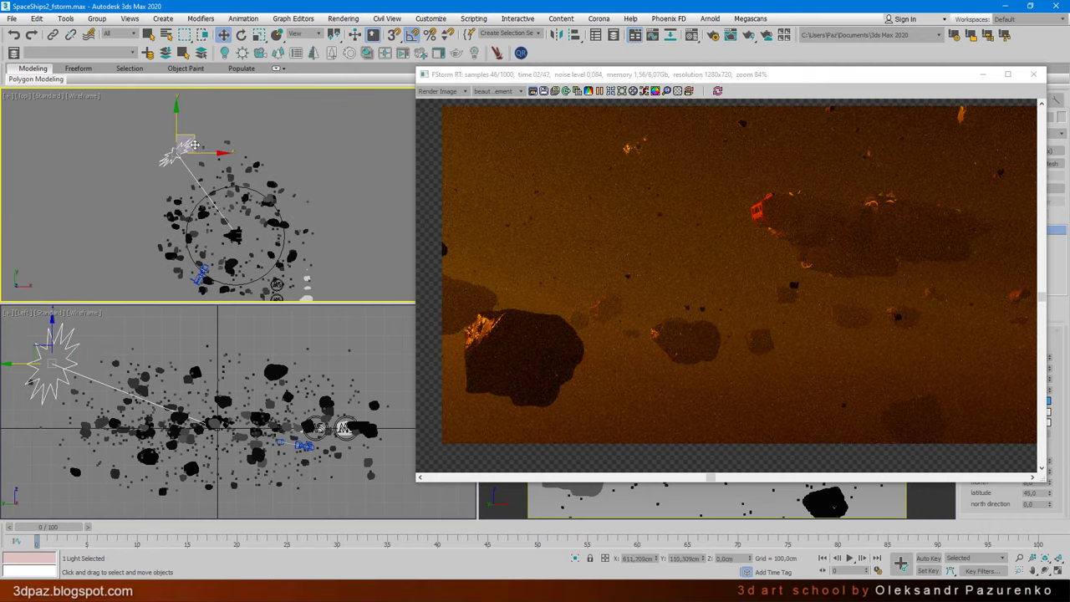
left_click_drag(780, 80, 621, 66)
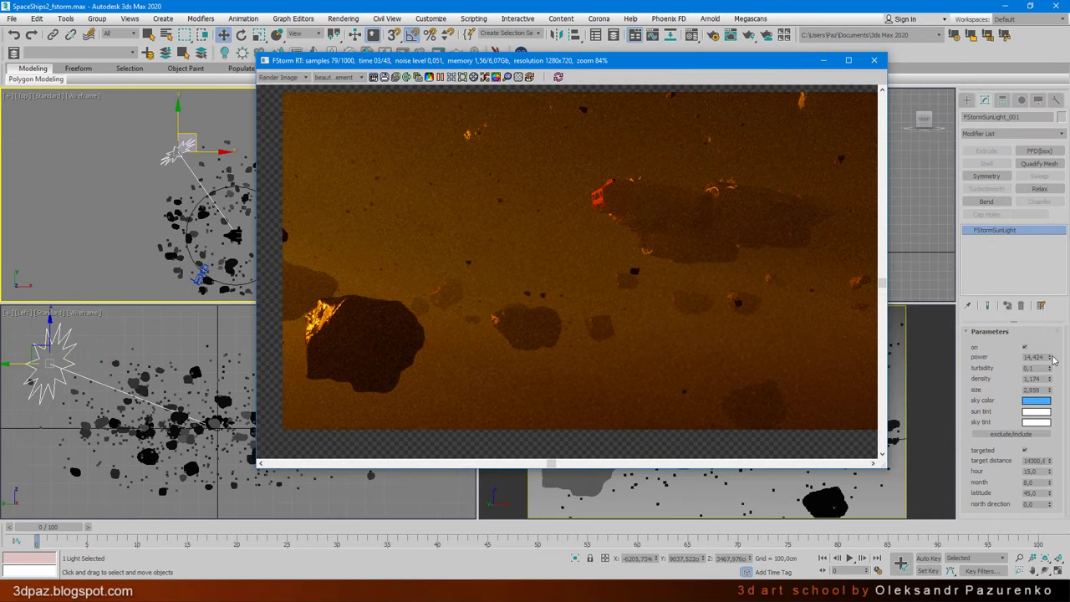
Set the sun's power to 15,145 and size to 3,521, then fine-tune its position
left_click(1053, 357)
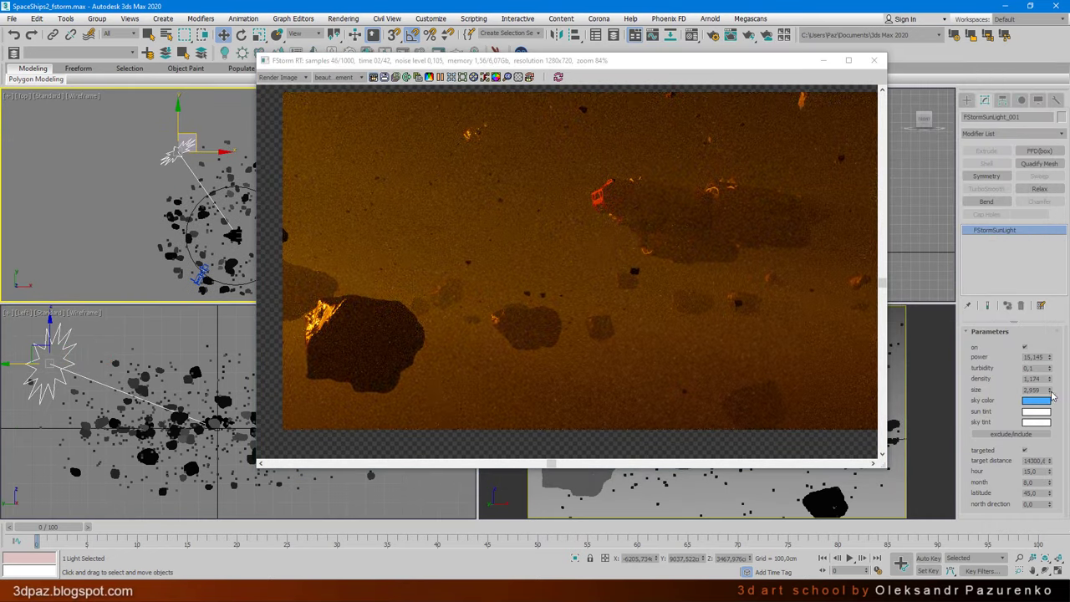
left_click_drag(1050, 391, 1050, 378)
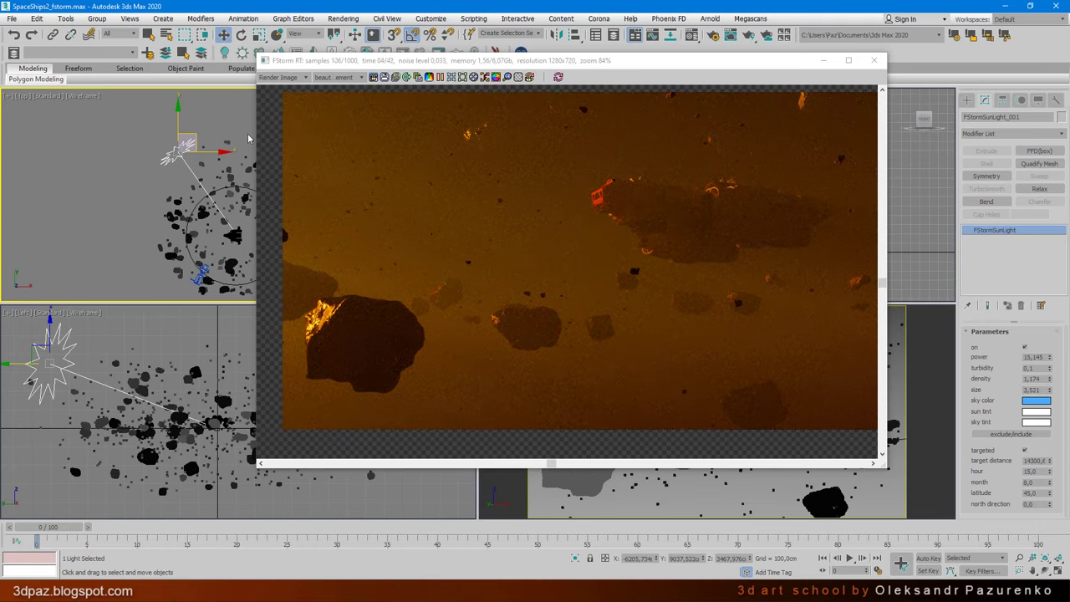
left_click_drag(200, 137, 219, 129)
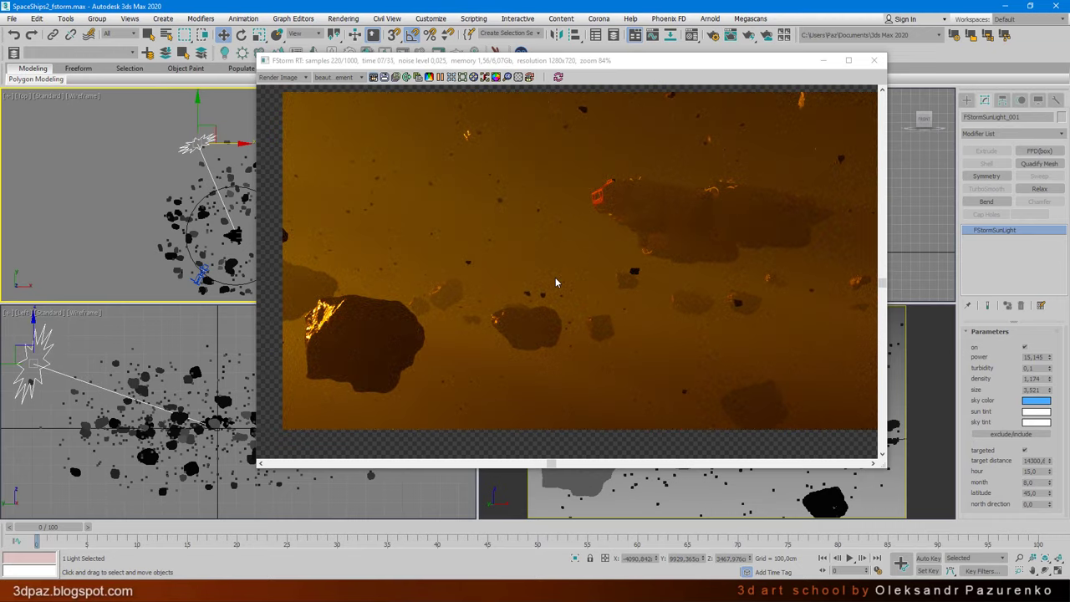
mouse_move(34, 334)
left_mouse_down()
mouse_move(42, 324)
mouse_move(44, 345)
left_mouse_up()
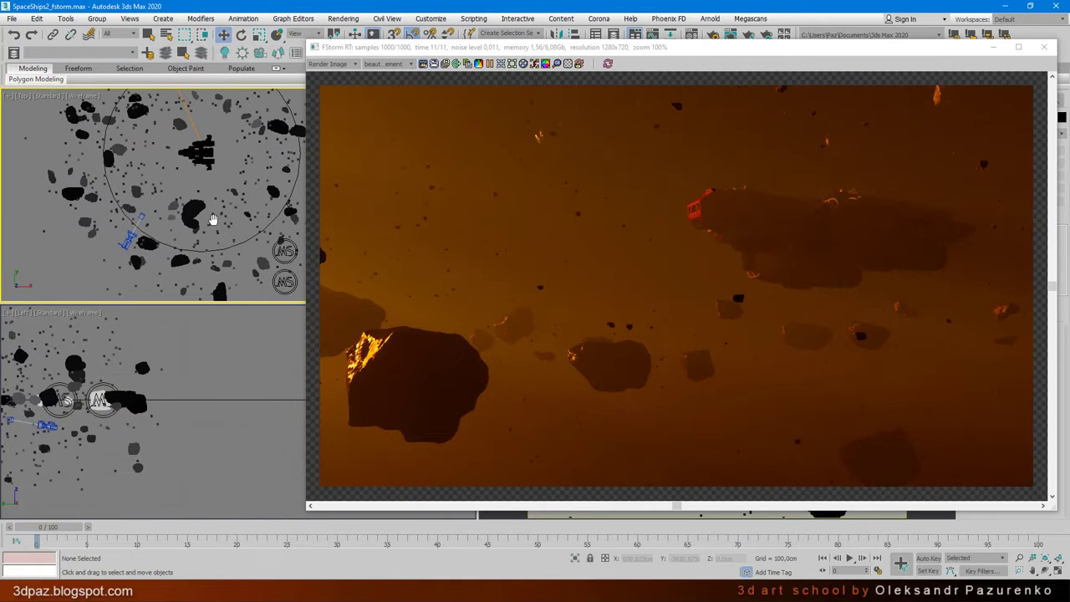
Create an FStorm light in the Top view and rotate it 90 degrees
double_click(893, 54)
left_click(967, 99)
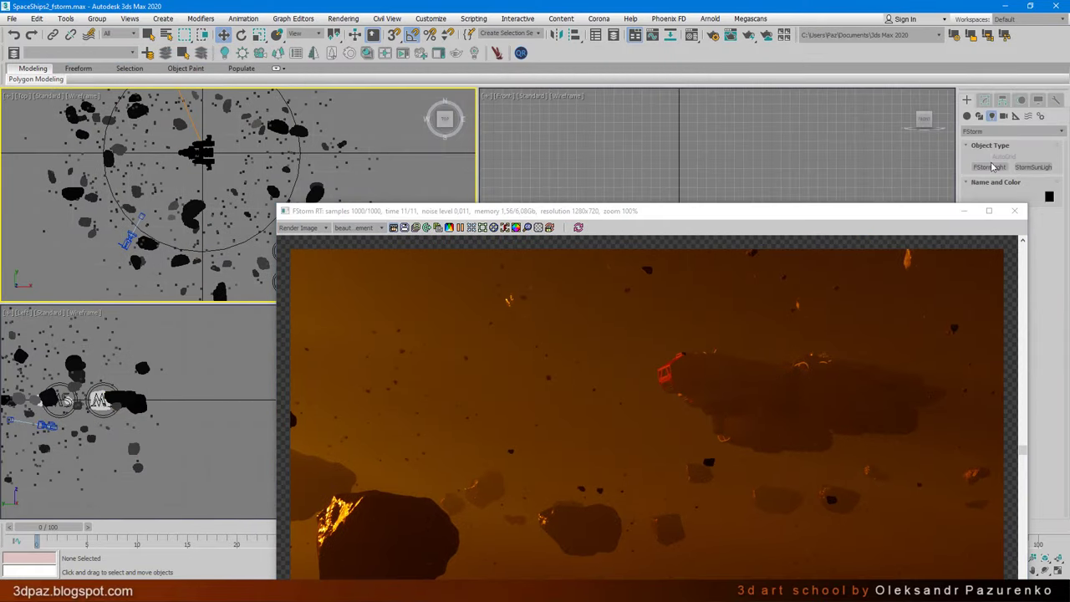
left_click(989, 167)
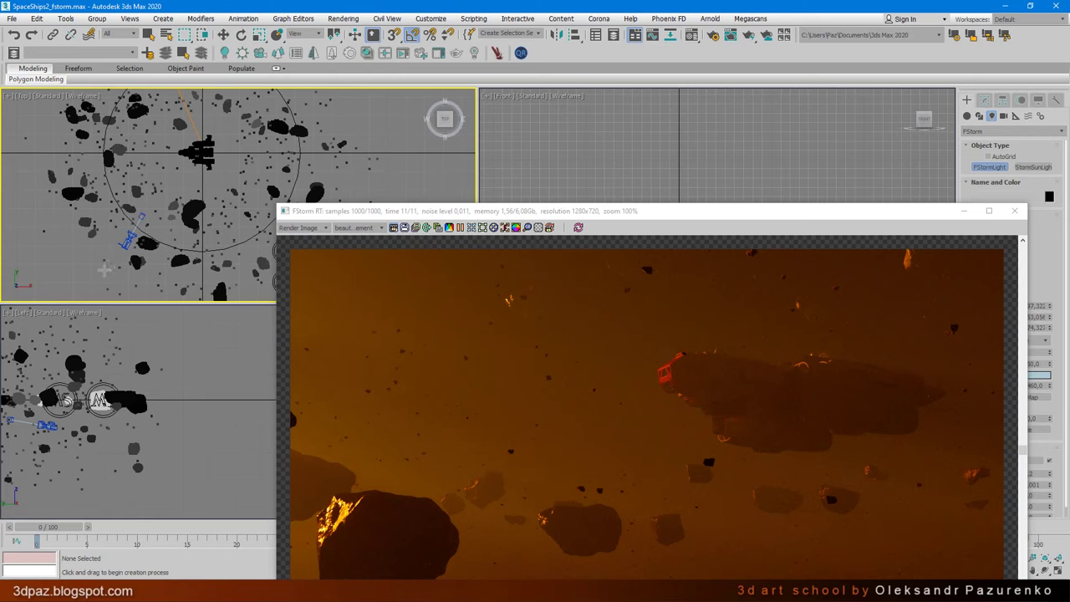
left_click_drag(99, 250, 110, 260)
scroll(104, 269, "up", 2)
scroll(104, 269, "up", 3)
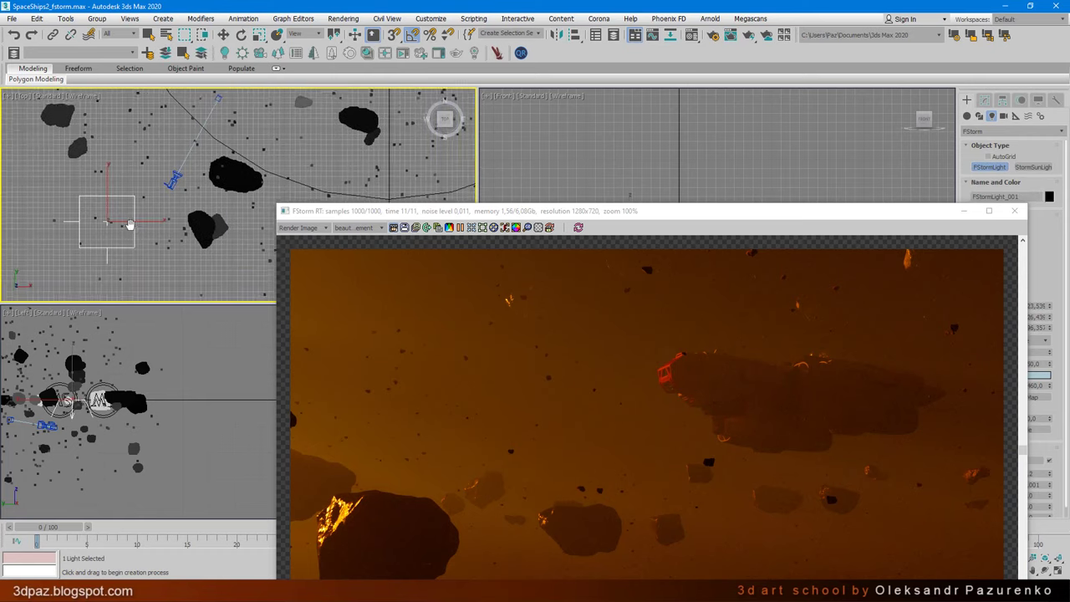
key("e")
left_click_drag(129, 224, 130, 302)
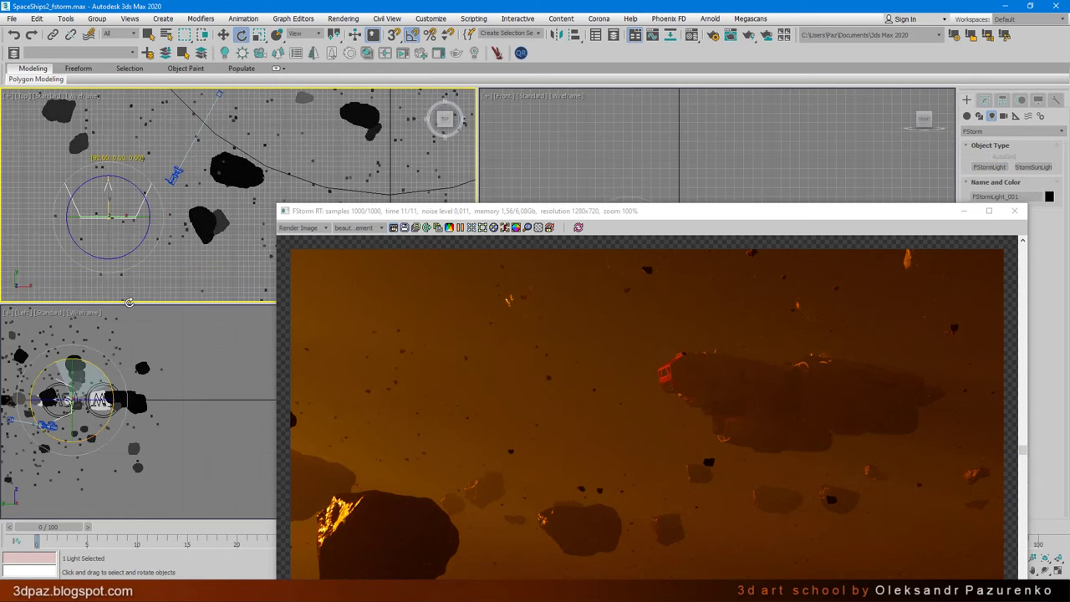
Move the light's target toward the ship, reselect the light, and open its colour picker
scroll(155, 243, "down", 2)
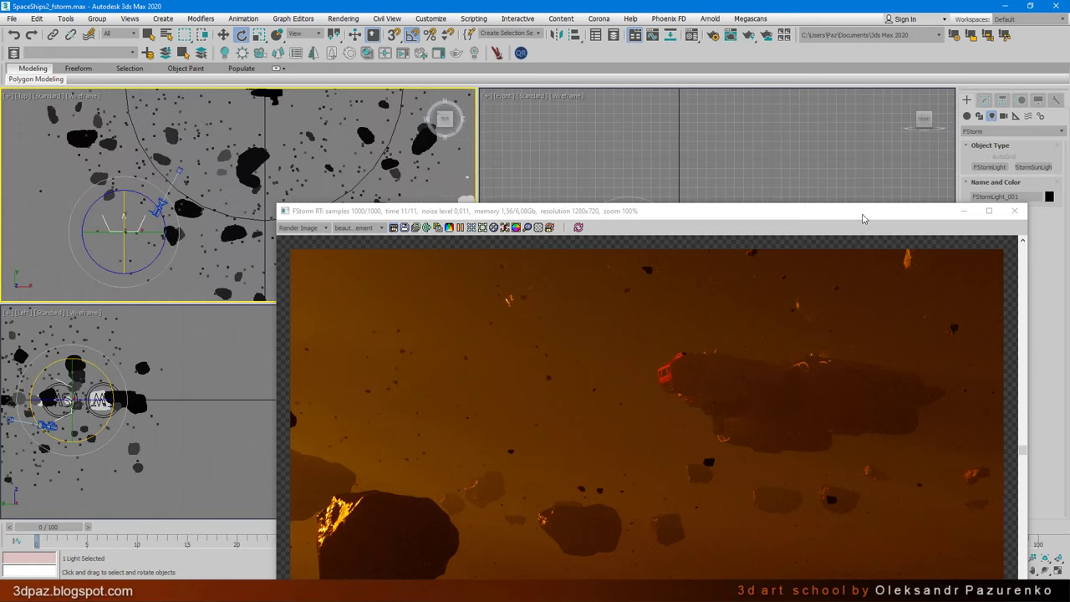
left_click_drag(863, 217, 790, 218)
left_click(984, 100)
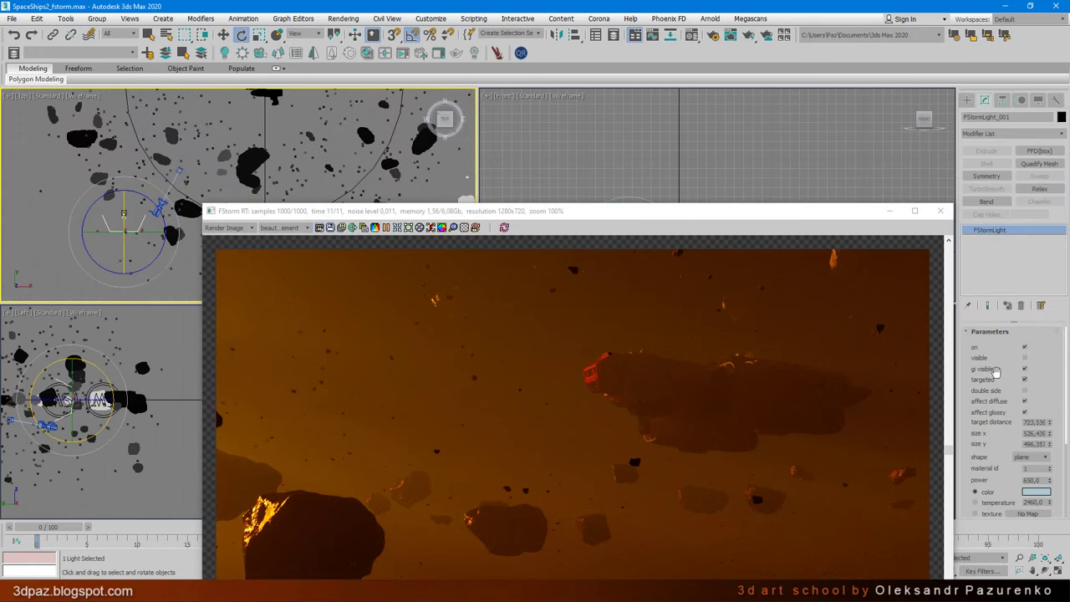
key("w")
left_click(124, 213)
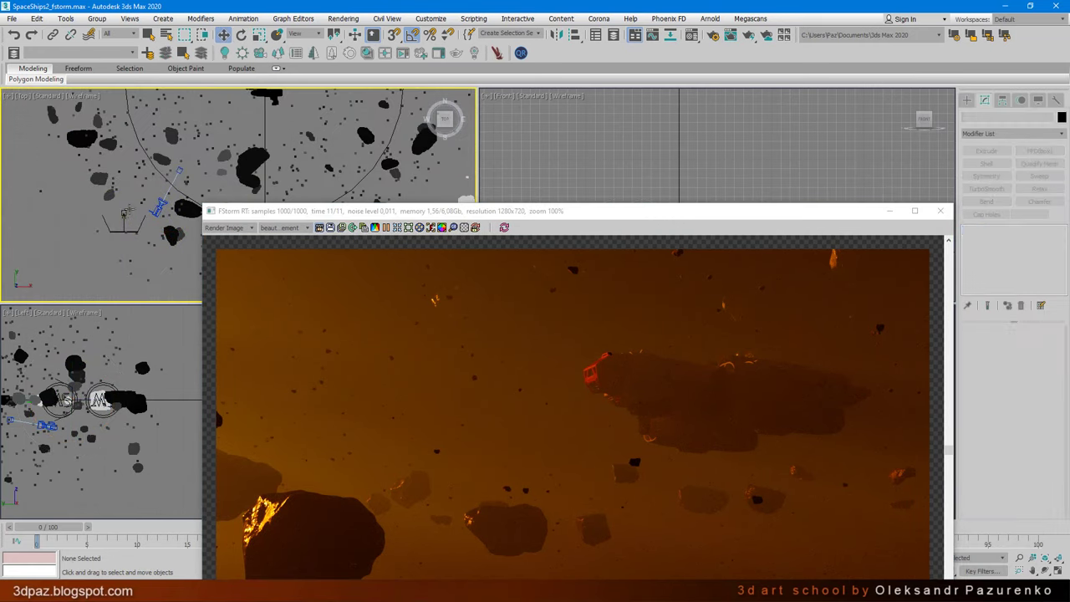
left_click(125, 211)
scroll(38, 259, "down", 3)
left_click_drag(94, 219, 164, 153)
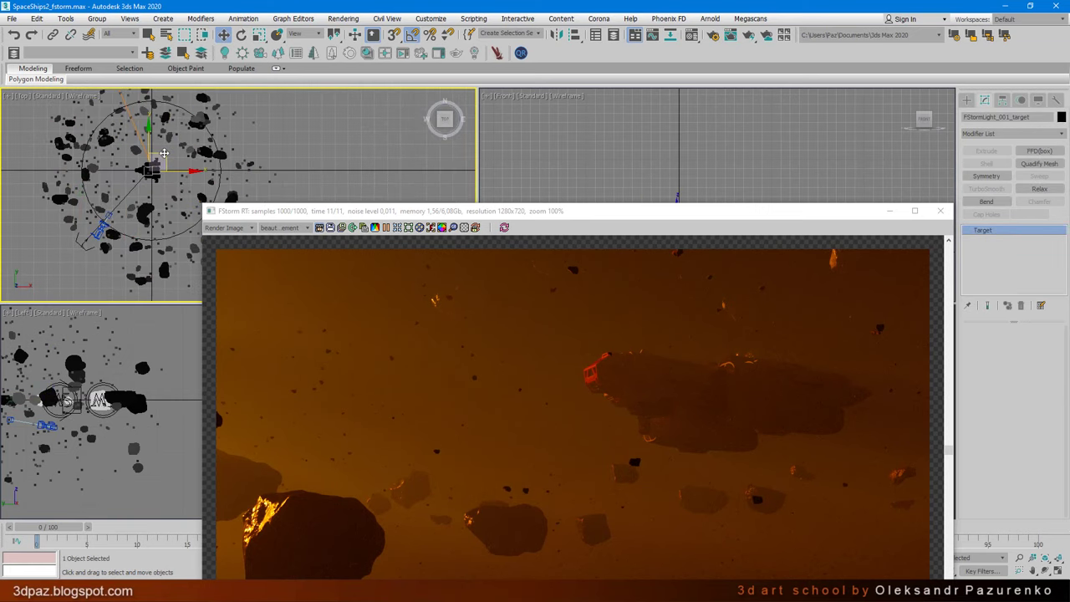
left_click(127, 246)
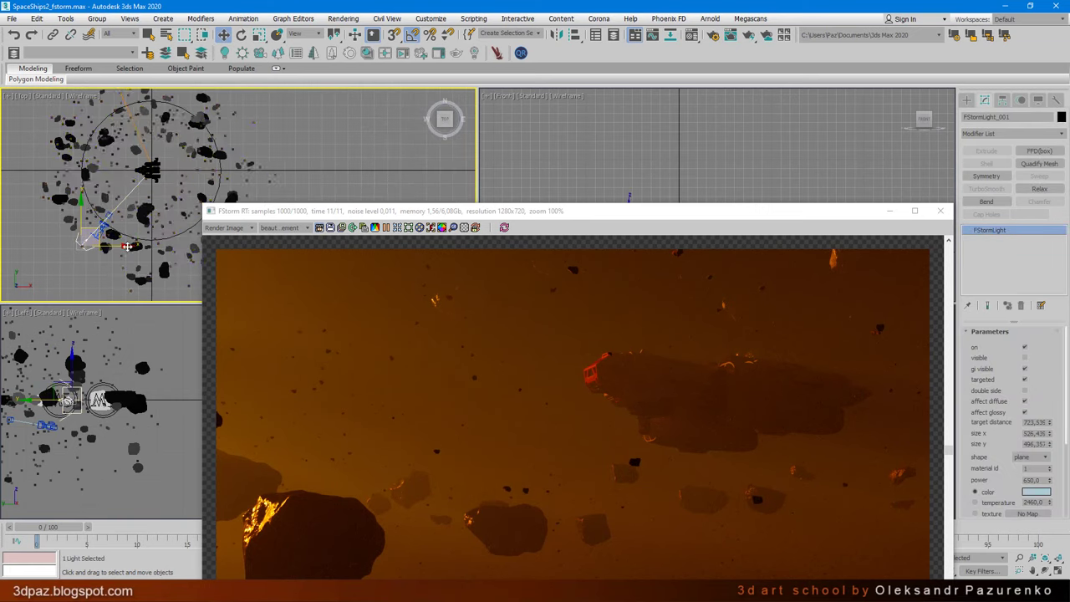
left_click_drag(493, 214, 482, 91)
left_click(1035, 491)
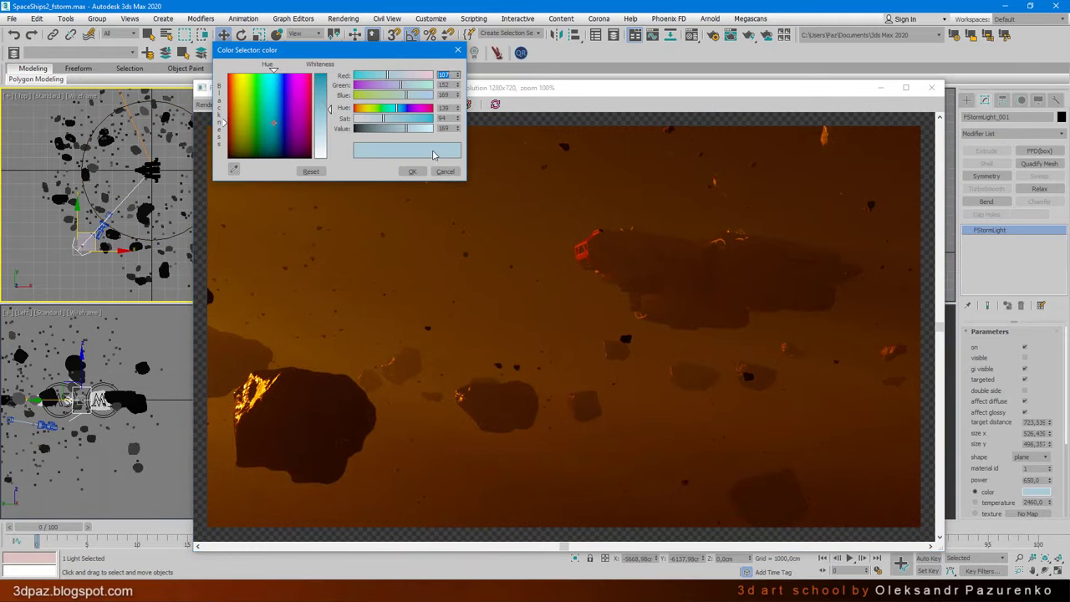
Make FStormLight_001 light blue with power 650 and size 162 × 287 cm
left_click(412, 171)
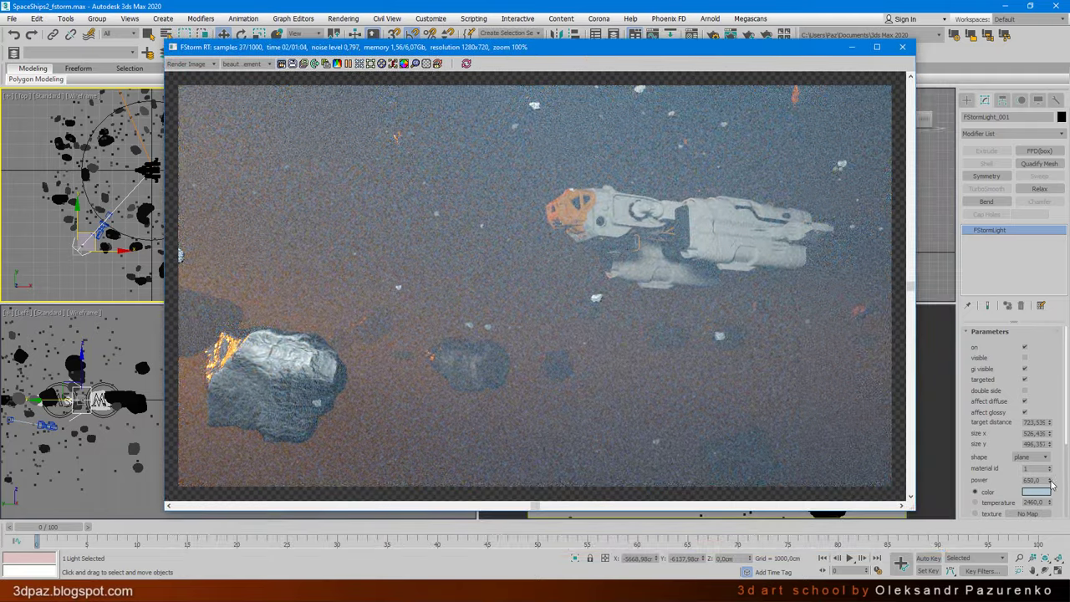
left_click_drag(1052, 485, 1052, 495)
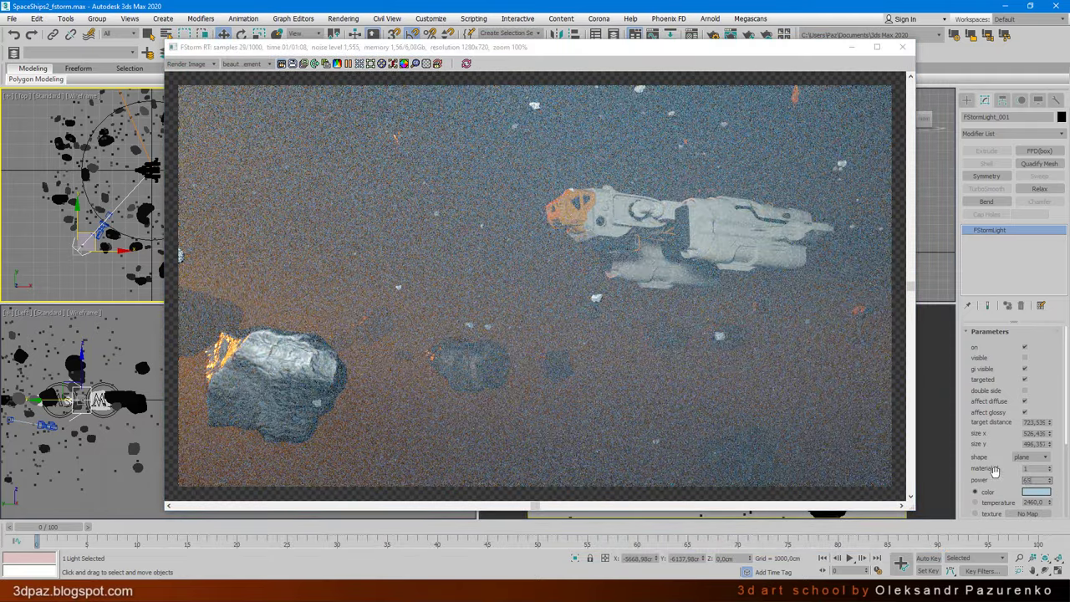
type("650")
key("Return")
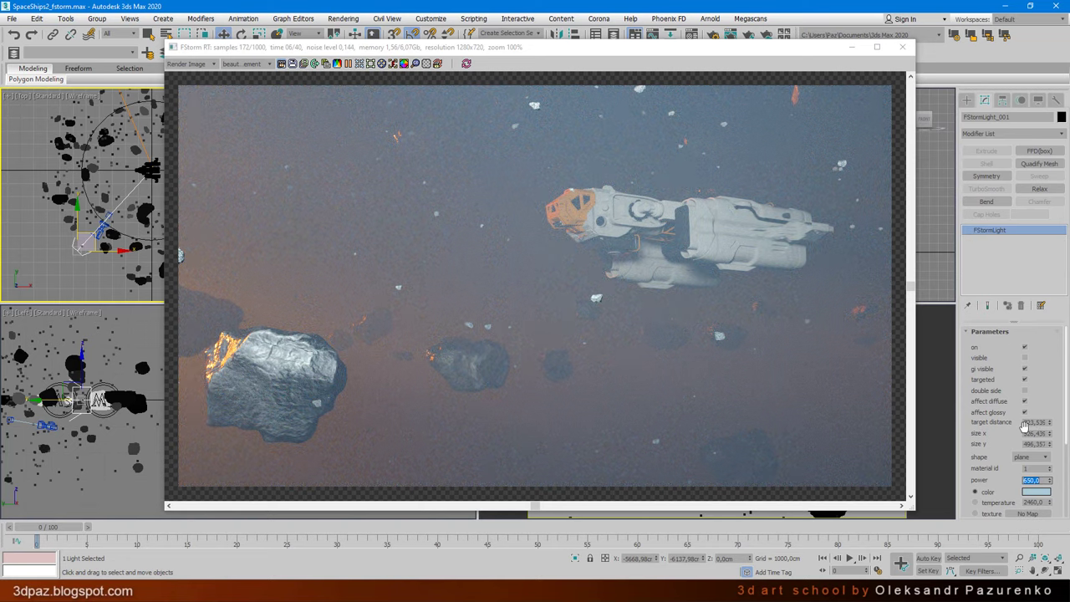
double_click(1035, 433)
type("62,0cm")
double_click(1037, 444)
key("Return")
left_click(592, 142)
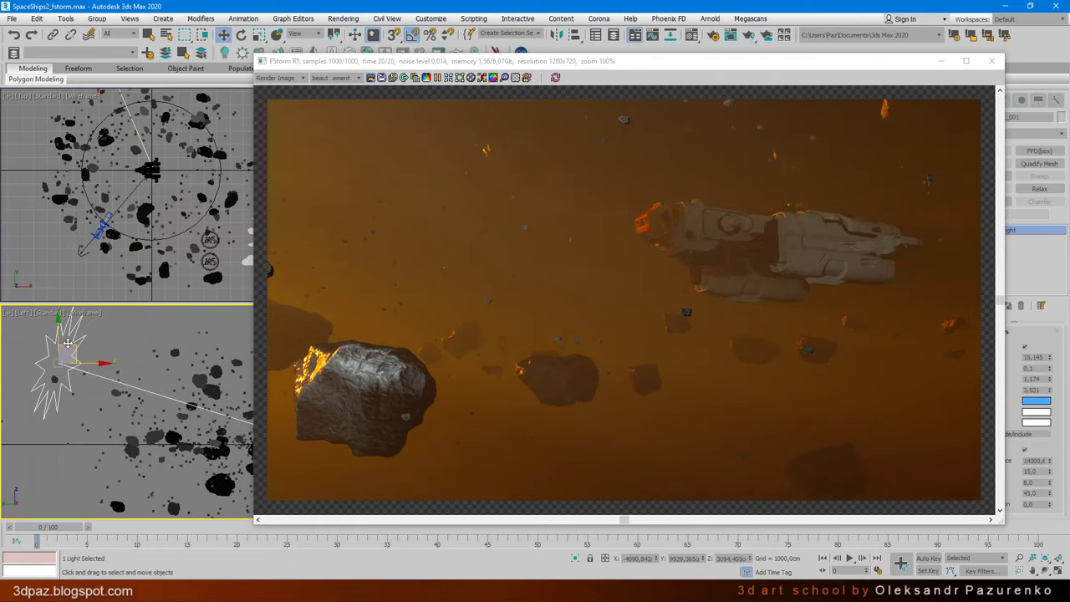
Lower the sun in the Left view and raise FStorm exposure to 9,0 with contrast 0,26
left_click_drag(67, 343, 66, 364)
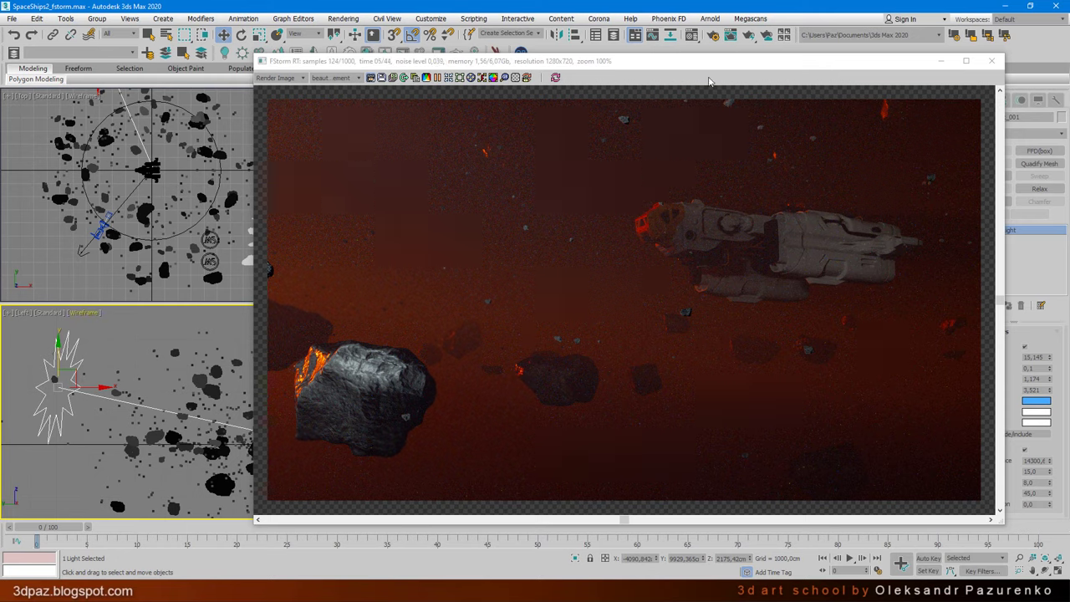
left_click(711, 34)
scroll(154, 345, "down", 3)
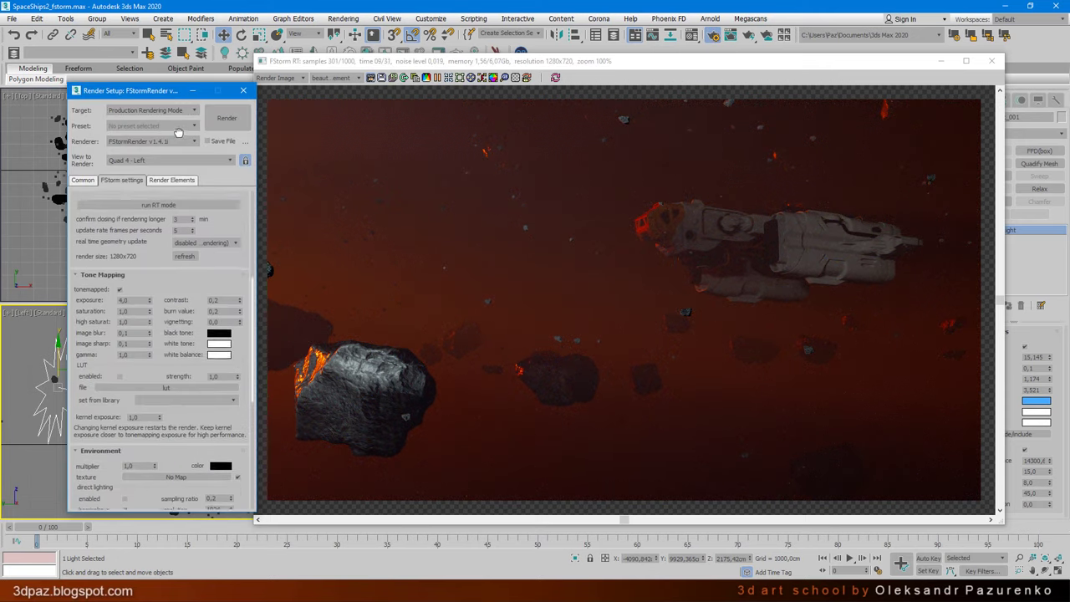
scroll(163, 318, "down", 3)
scroll(171, 284, "down", 3)
scroll(183, 248, "down", 3)
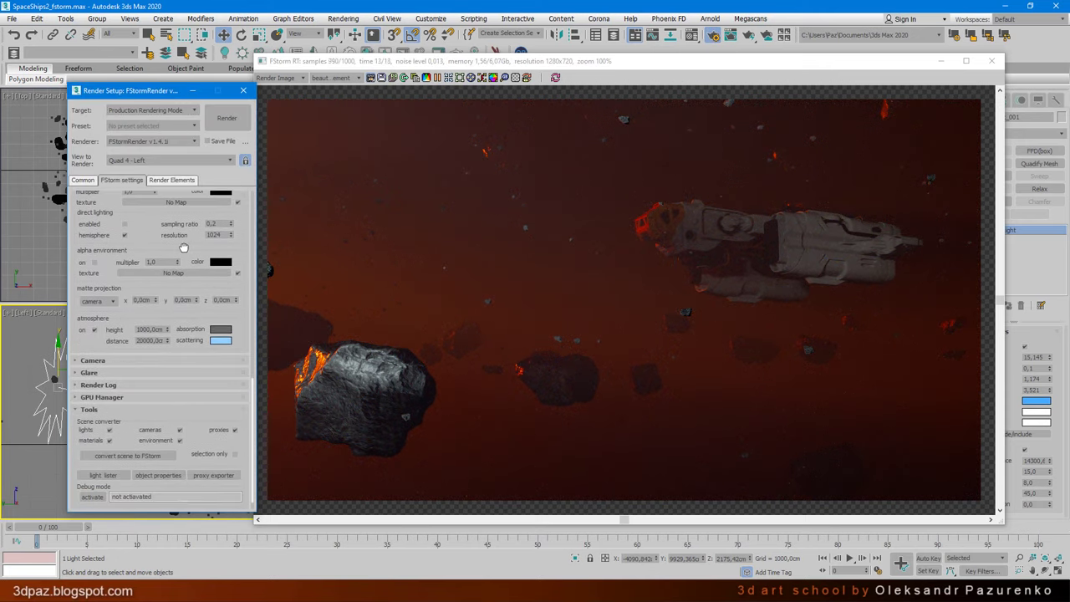
scroll(163, 284, "up", 5)
scroll(139, 321, "up", 1)
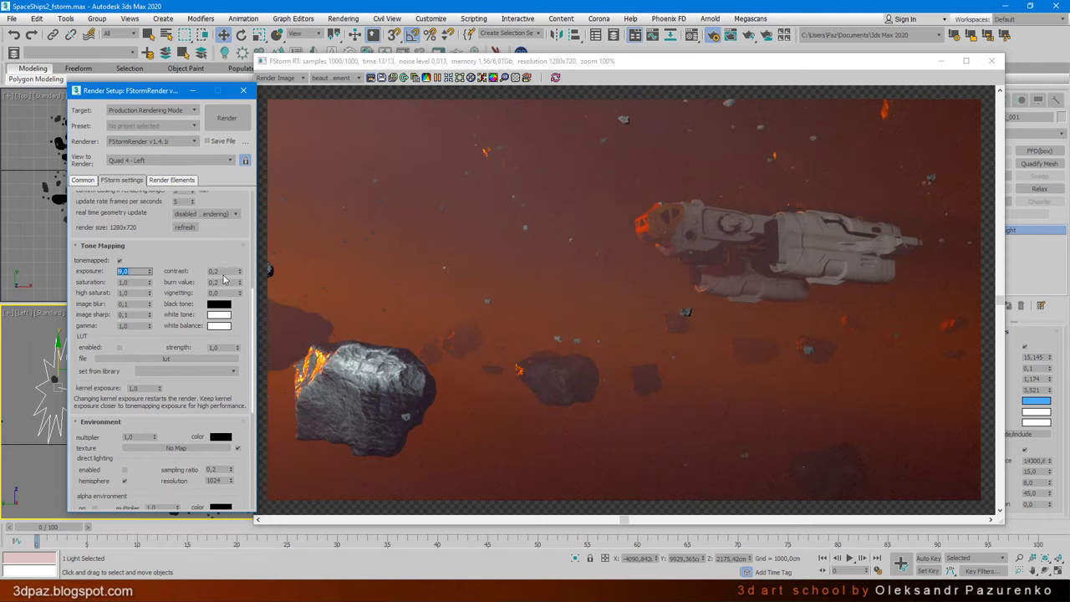
left_click(223, 271)
type("6")
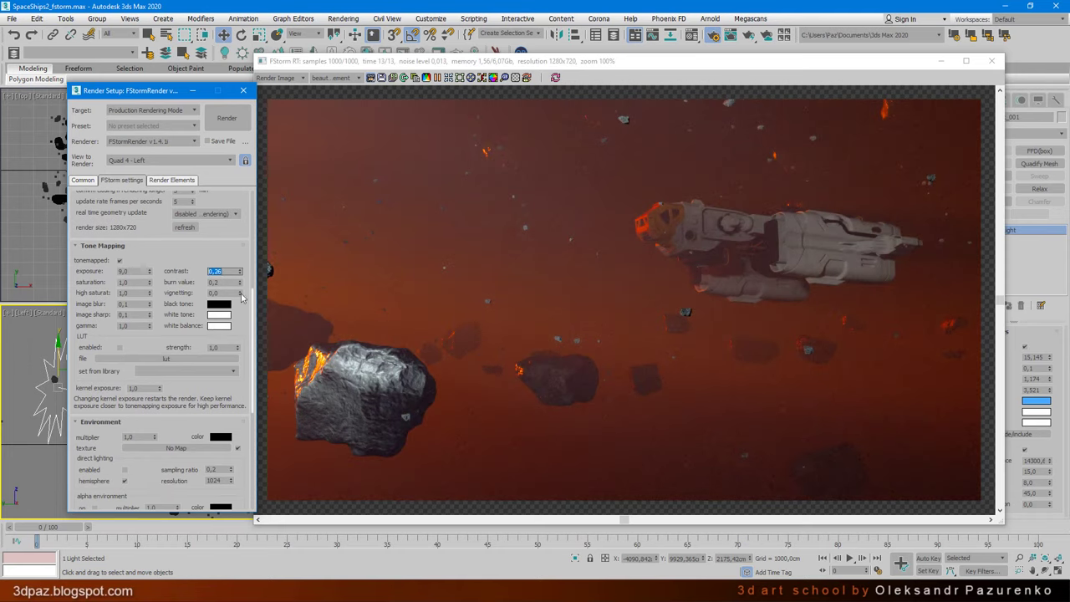
left_click(229, 283)
left_click(243, 89)
left_click(188, 266)
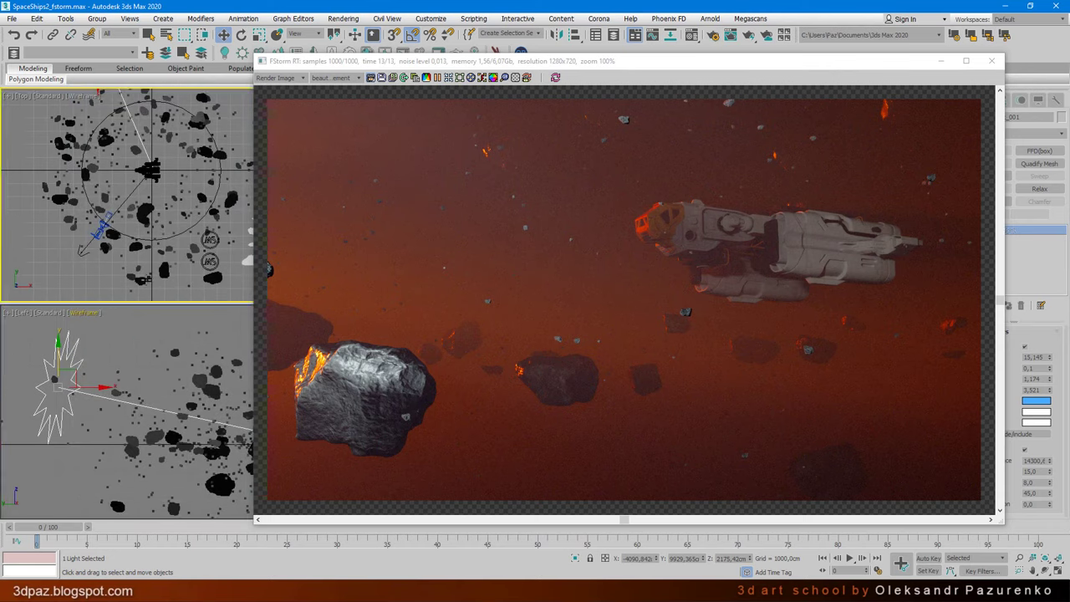
left_click(210, 240)
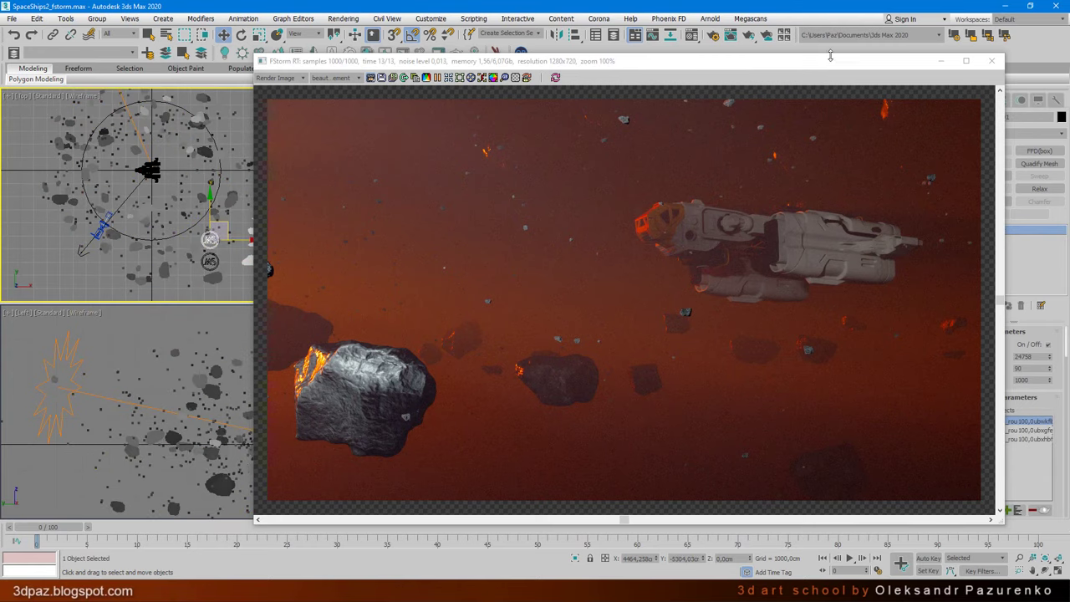
Select the rock MultiScatter in the camera view, raise its seed twice, and re-render
left_click_drag(830, 56, 765, 79)
left_click(879, 67)
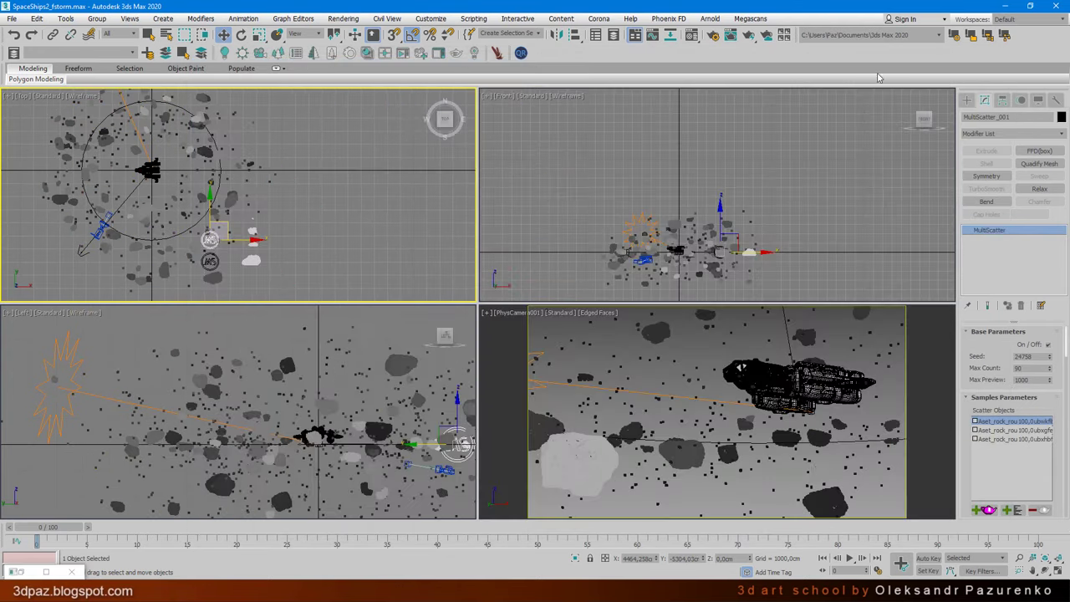
left_click(833, 471)
left_click(1056, 571)
left_click(241, 415)
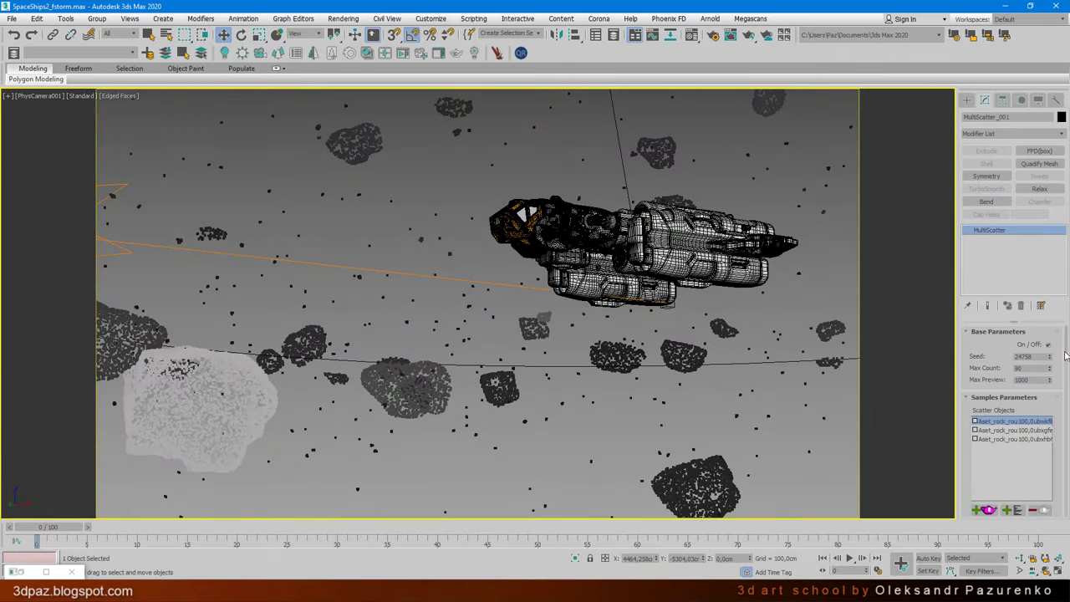
left_click(1050, 356)
left_click(1050, 356)
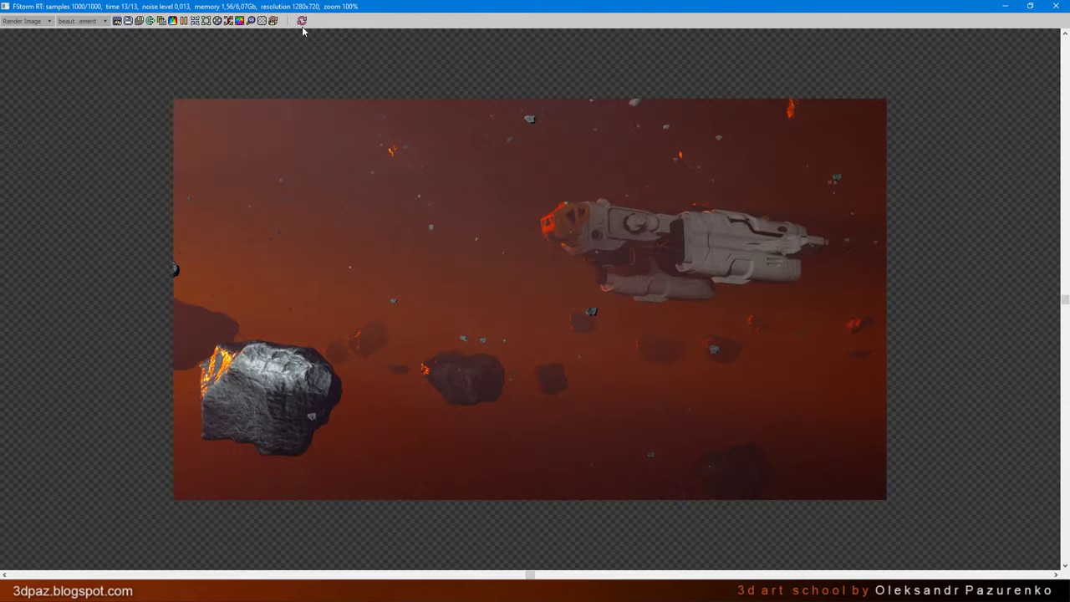
left_click(302, 21)
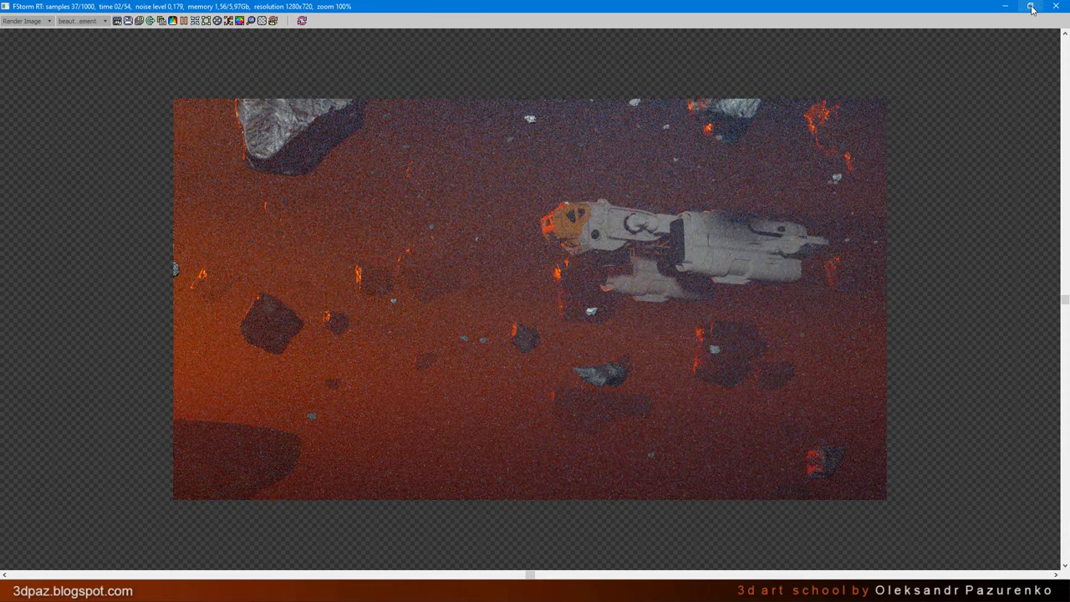
Step the scatter seed up through 25509, 26545 and 28177 to try new asteroid layouts
left_click(1032, 9)
mouse_move(720, 70)
left_mouse_down()
mouse_move(432, 70)
mouse_move(487, 76)
mouse_move(409, 515)
left_mouse_up()
left_click(1049, 354)
left_click(1049, 353)
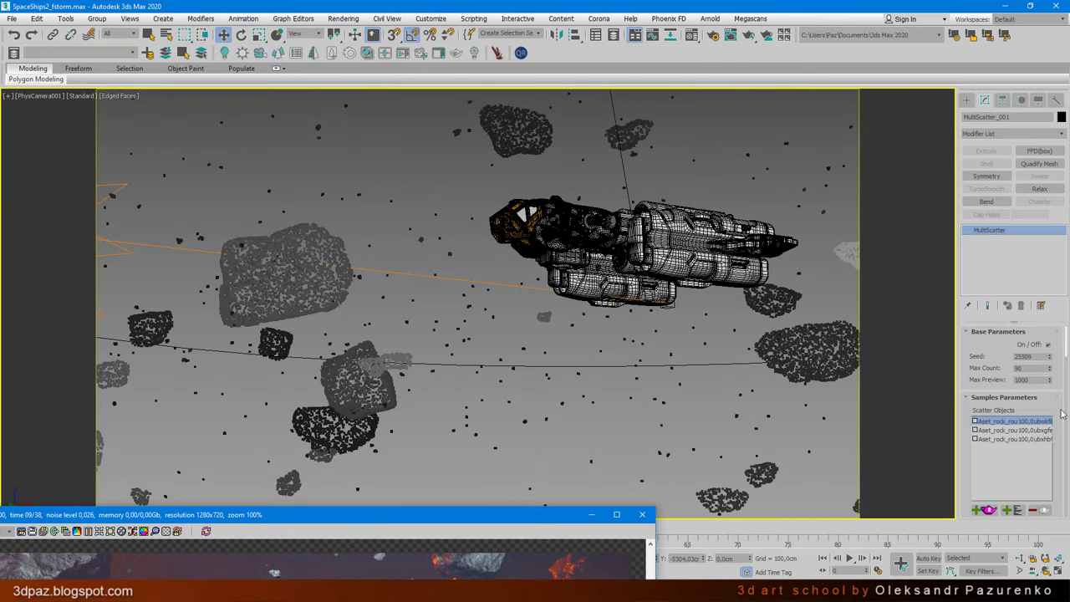
left_click(1051, 357)
left_click(1051, 357)
left_click(1051, 357)
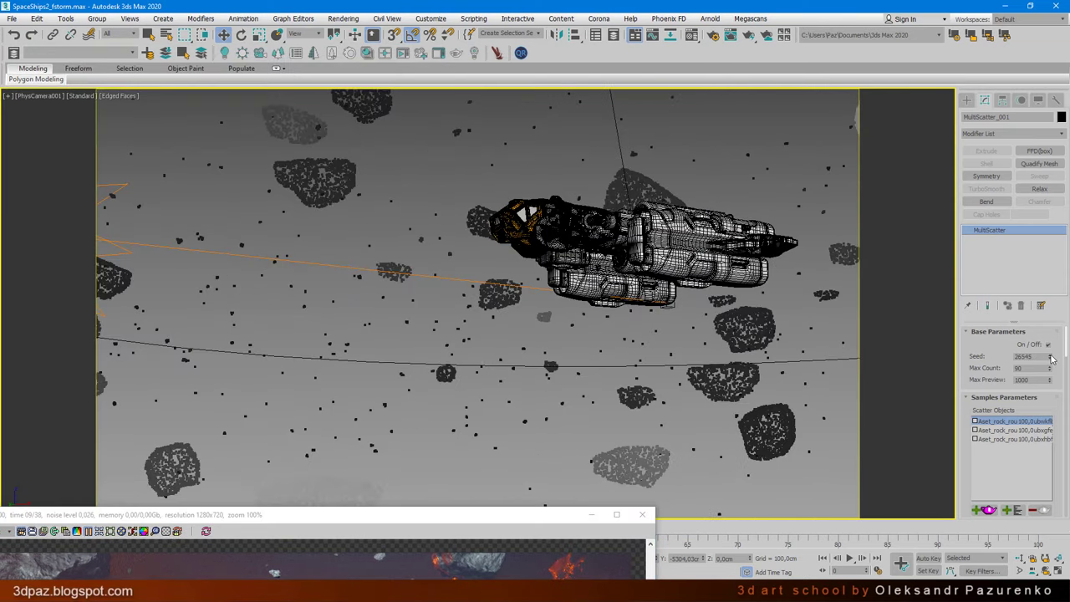
left_click(1051, 357)
left_click(1051, 357)
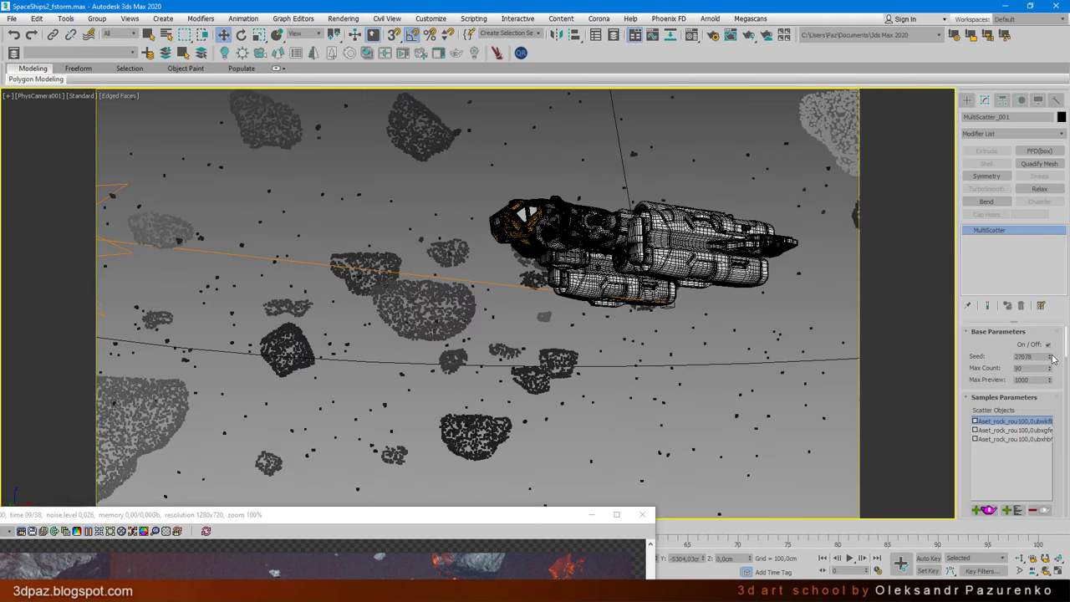
left_click(1051, 357)
left_click(1050, 357)
left_click(1051, 357)
left_click(1051, 357)
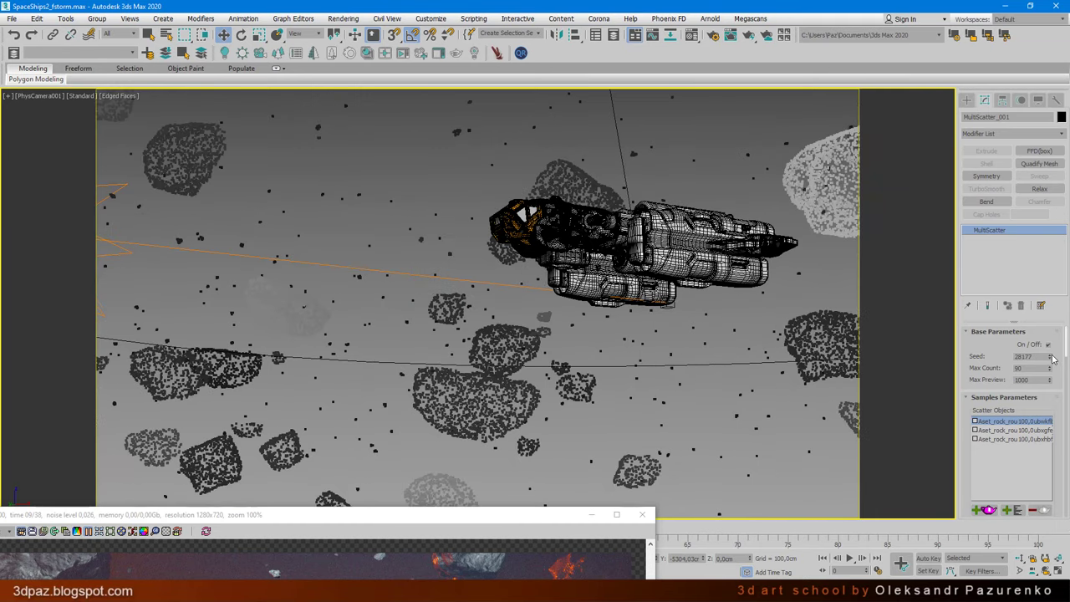
left_click(1050, 357)
left_click_drag(522, 514, 608, 55)
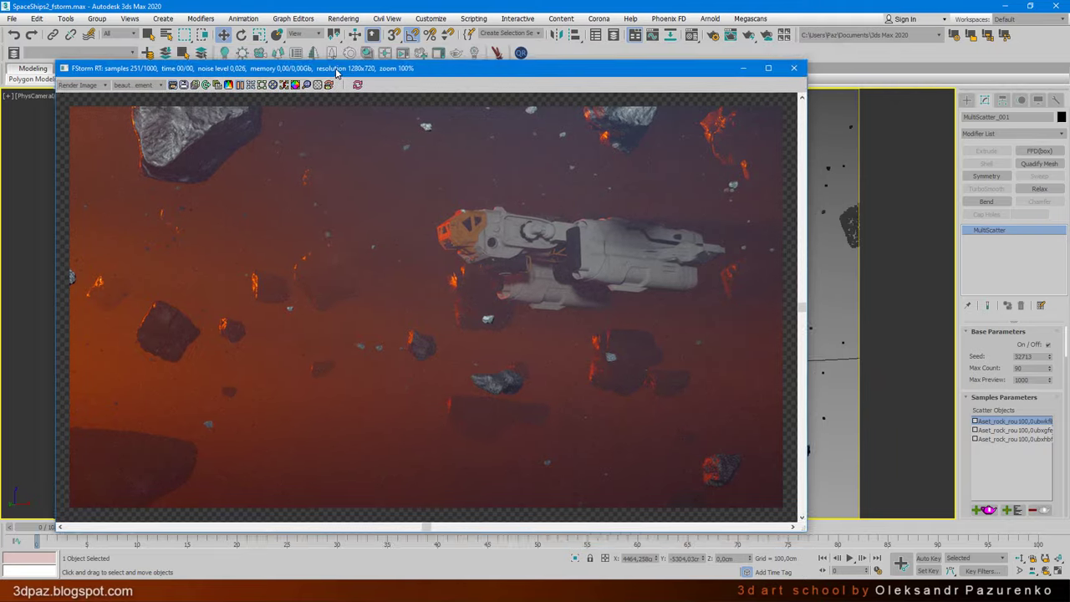
Reposition and resize the FStorm render window, then zoom into the finished render to review it
left_click_drag(355, 51, 335, 70)
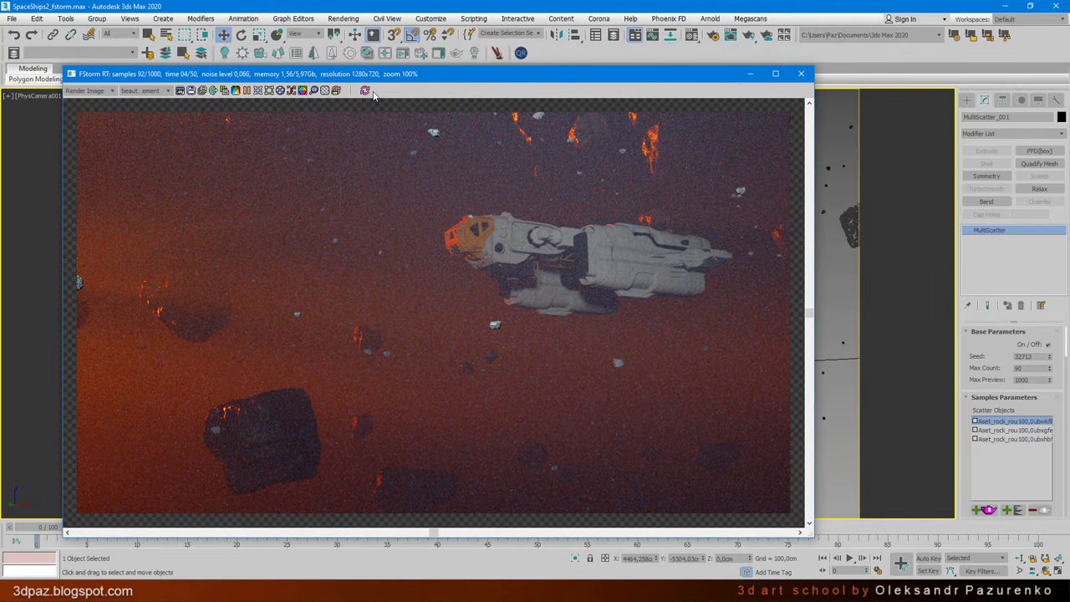
left_click_drag(632, 69, 632, 88)
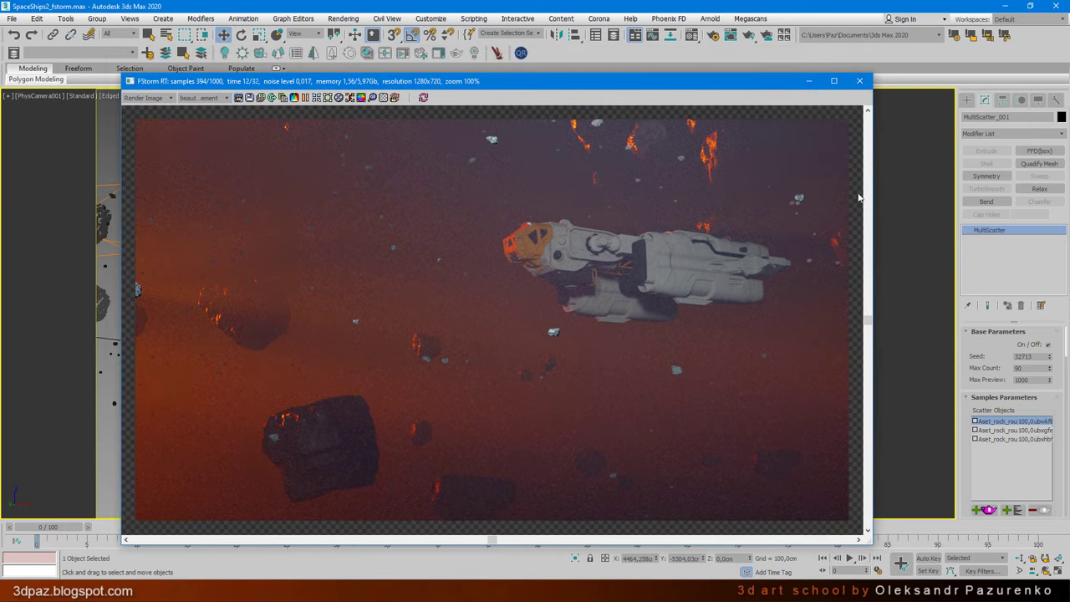
left_click_drag(632, 80, 366, 82)
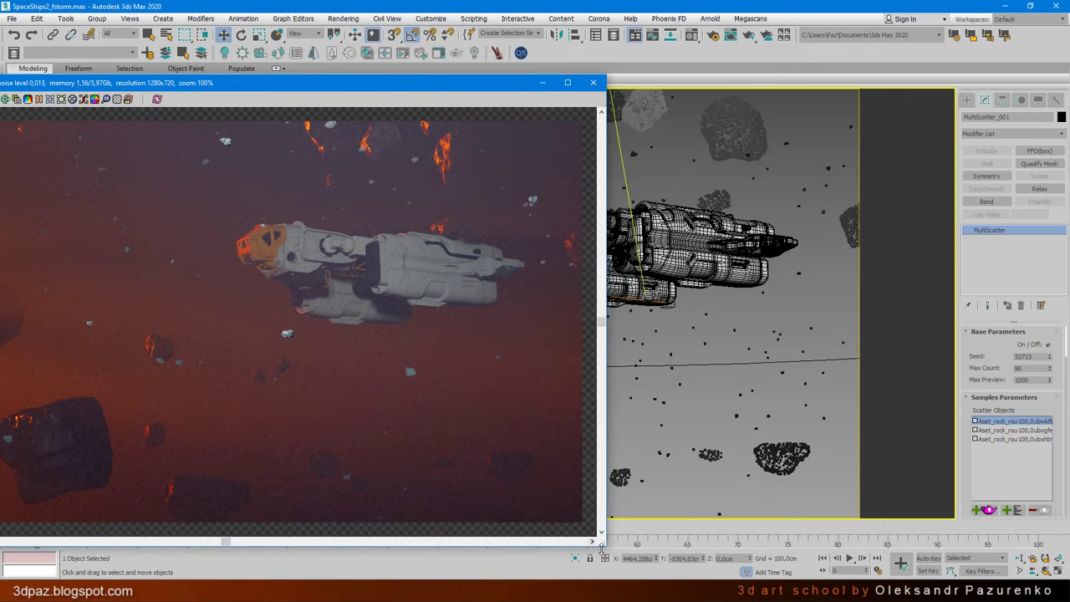
left_click_drag(604, 543, 381, 398)
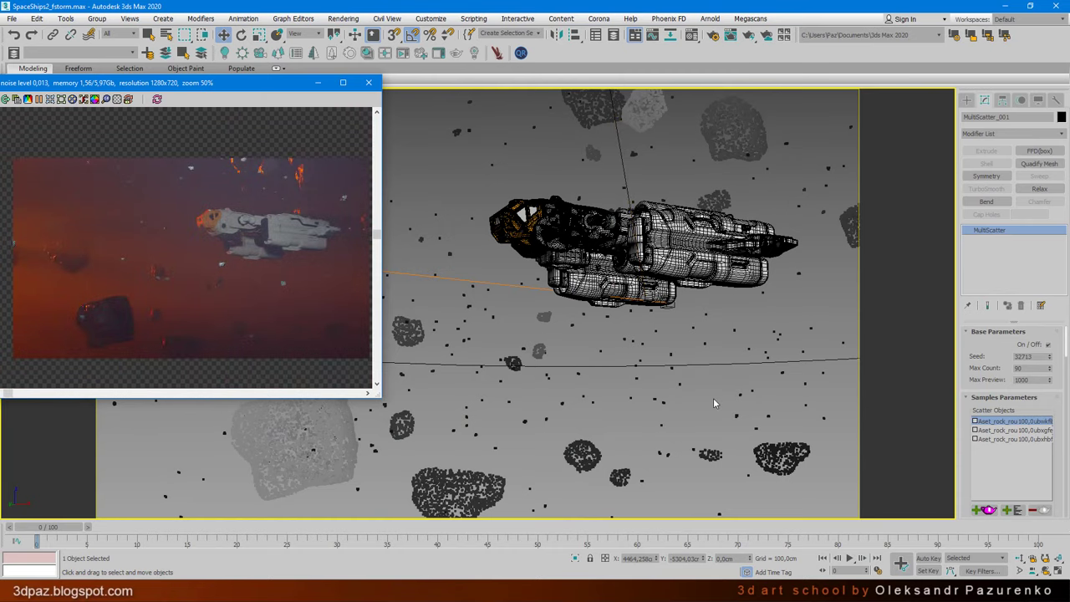
middle_click_drag(713, 398, 687, 420)
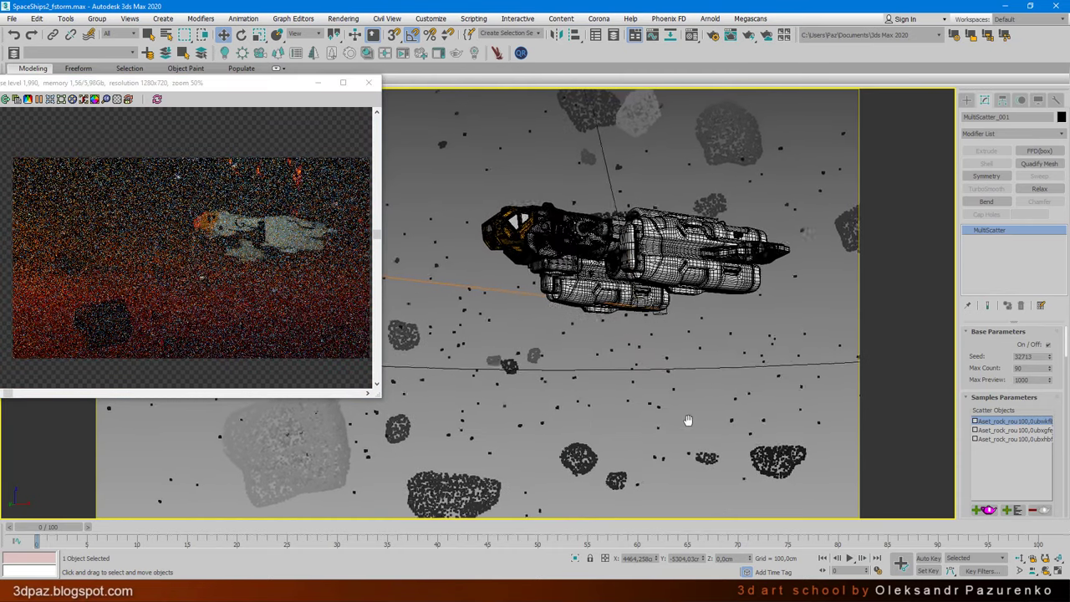
left_click_drag(288, 83, 395, 134)
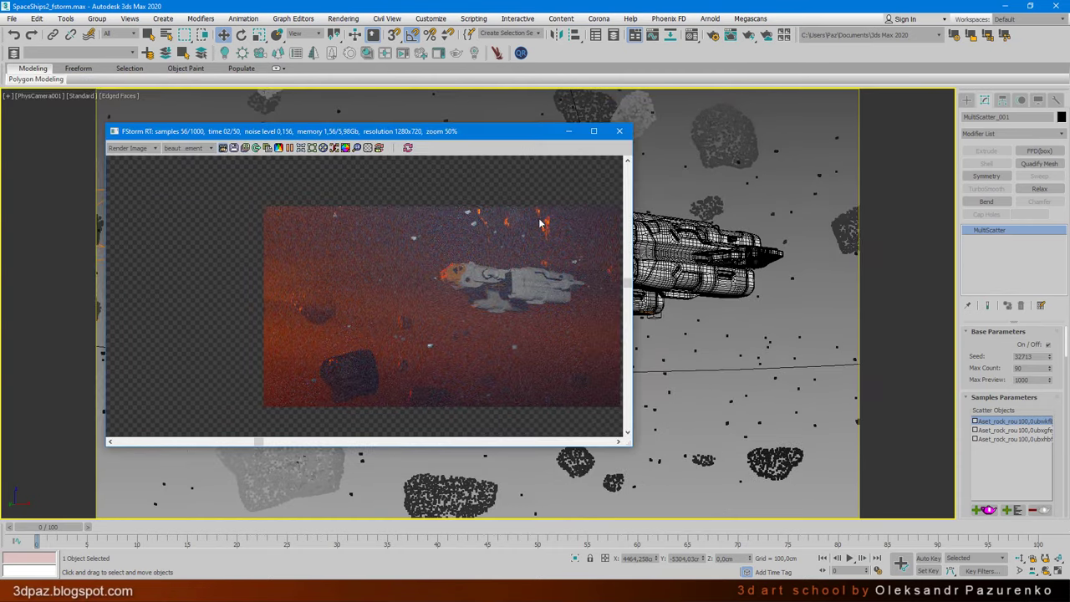
scroll(485, 260, "up", 3)
scroll(454, 310, "down", 2)
middle_click_drag(454, 310, 428, 266)
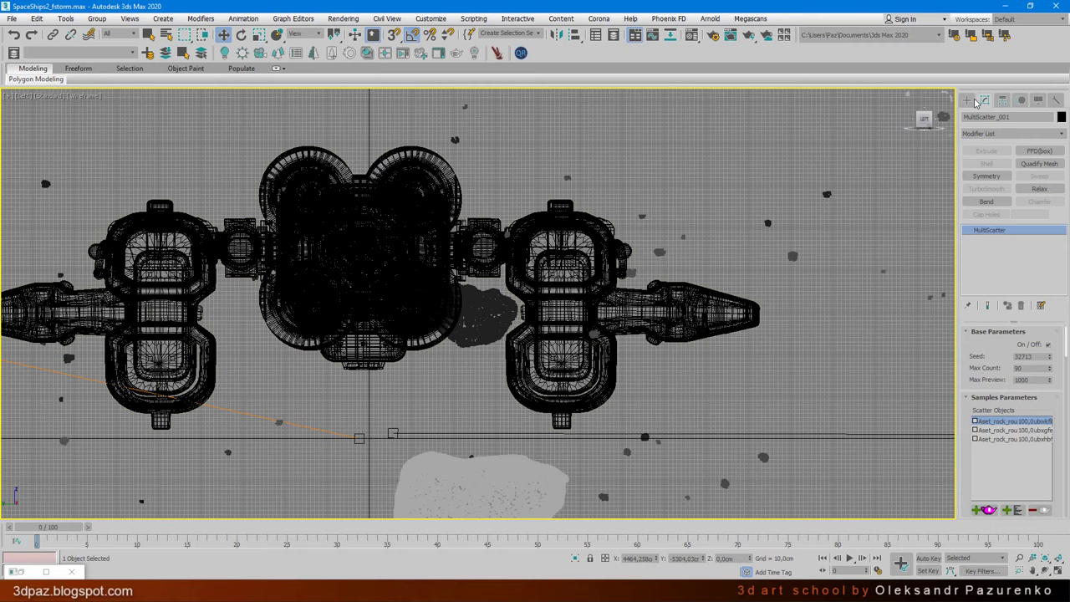
Create a plane FStorm light, FStormLight_002, over the ship's right engine
left_click(973, 101)
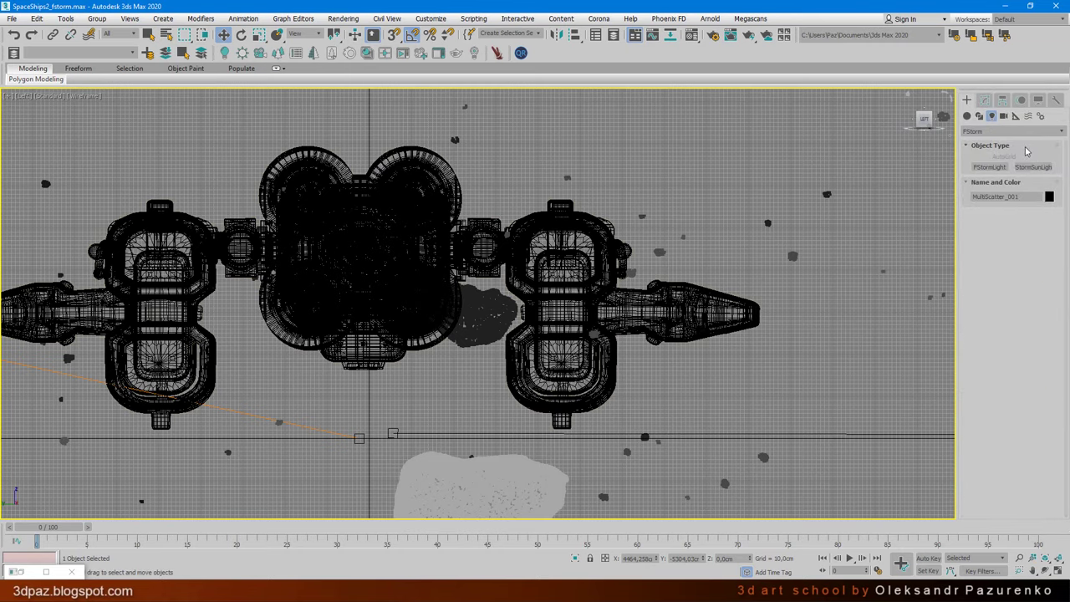
left_click(990, 168)
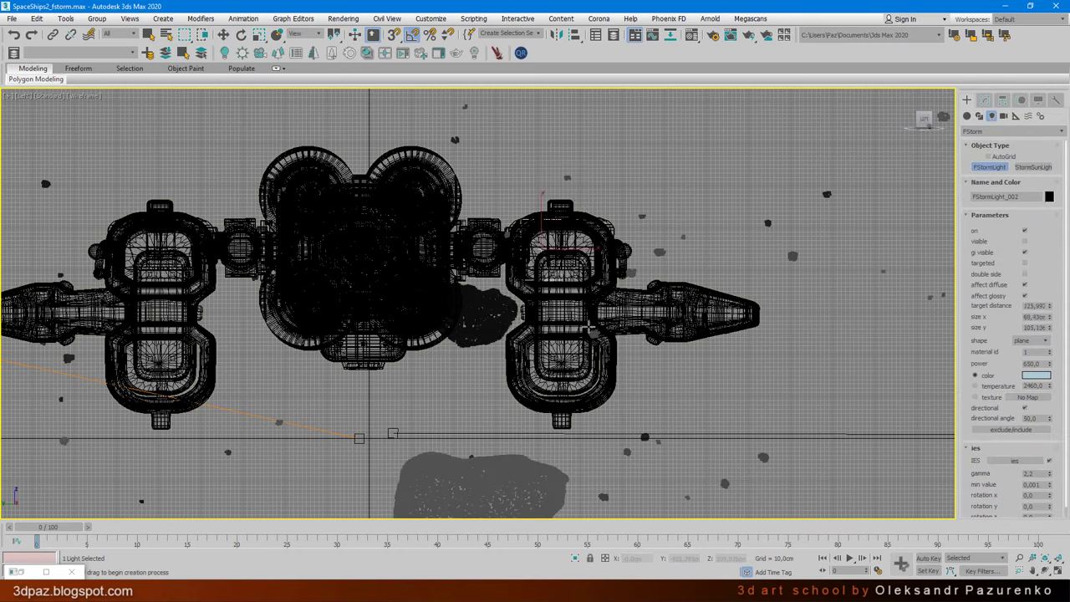
left_click_drag(577, 276, 562, 311)
key("w")
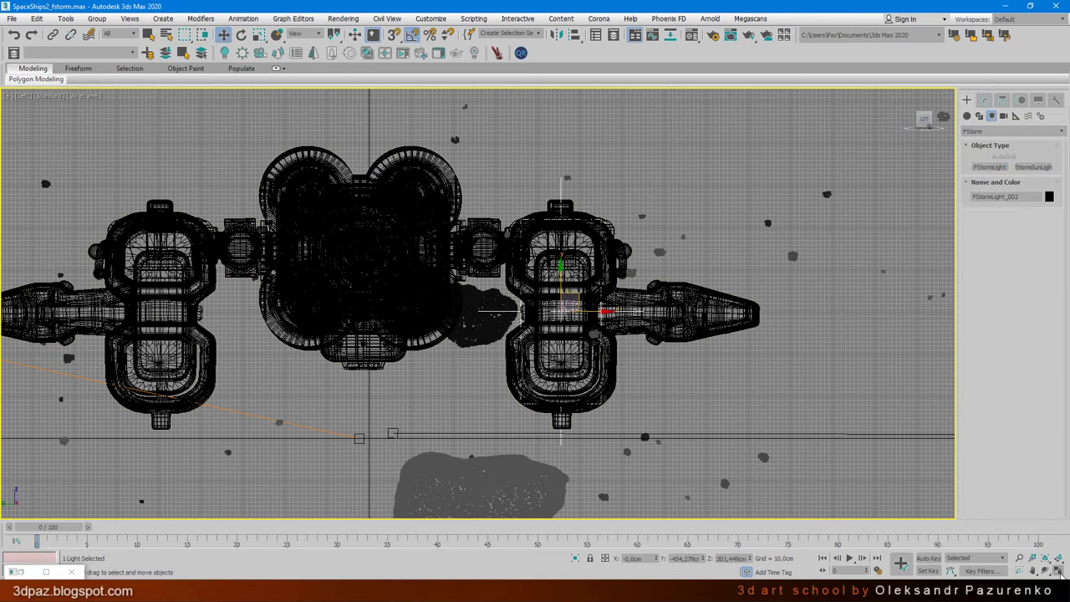
left_click(1058, 570)
scroll(339, 220, "up", 5)
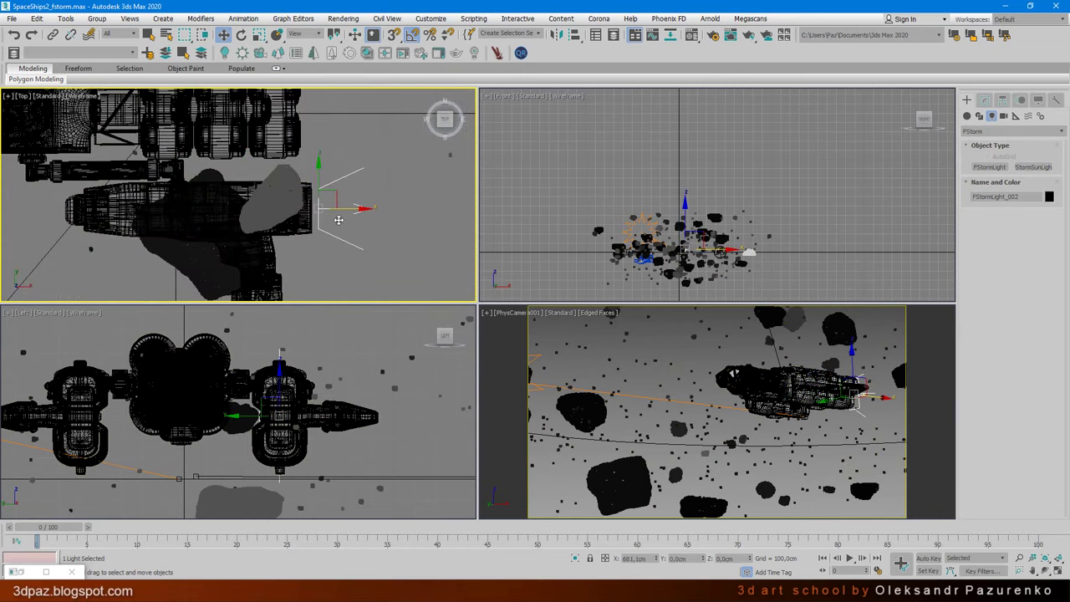
scroll(319, 219, "down", 3)
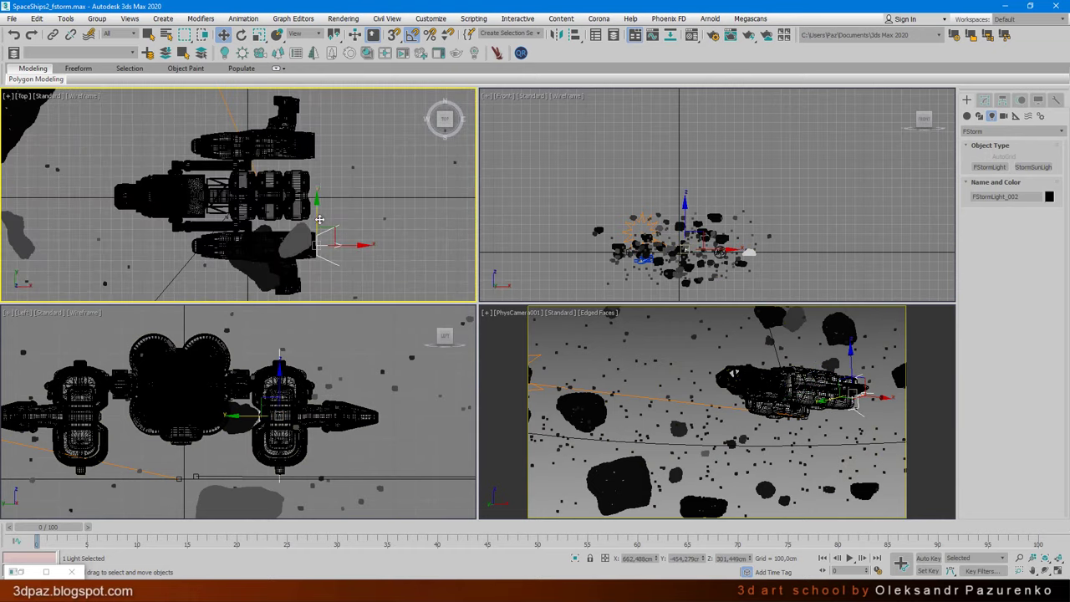
left_click_drag(319, 219, 319, 117)
key("ctrl+z")
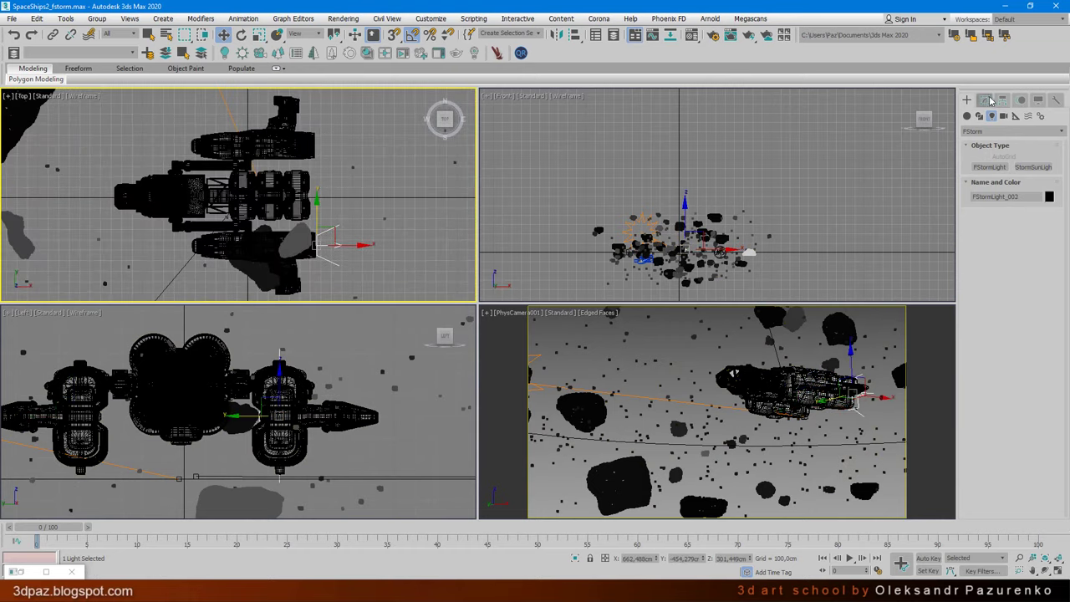
Tint the light pale blue and clone it as a copy, FStormLight_003, at the other engine
left_click(987, 100)
left_click(1041, 492)
left_click(413, 171)
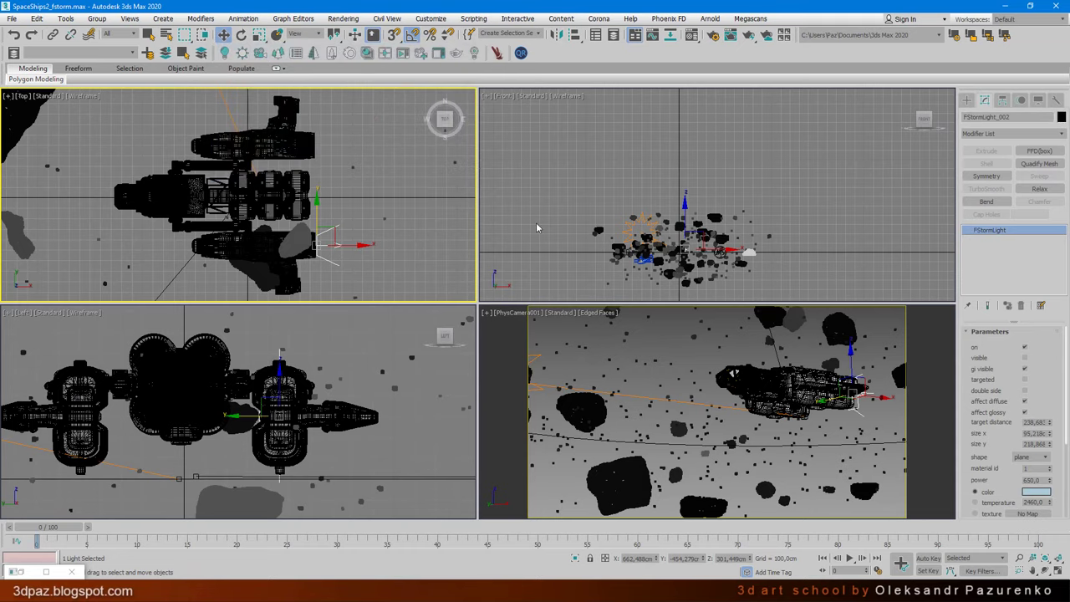
key("alt+w")
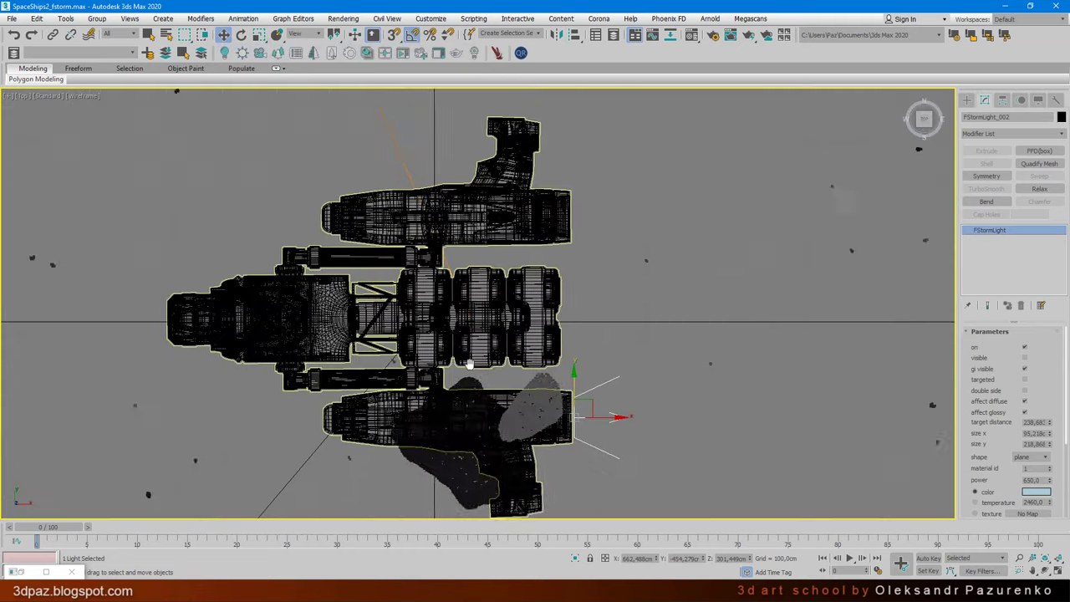
left_click_drag(525, 422, 525, 219, "shift")
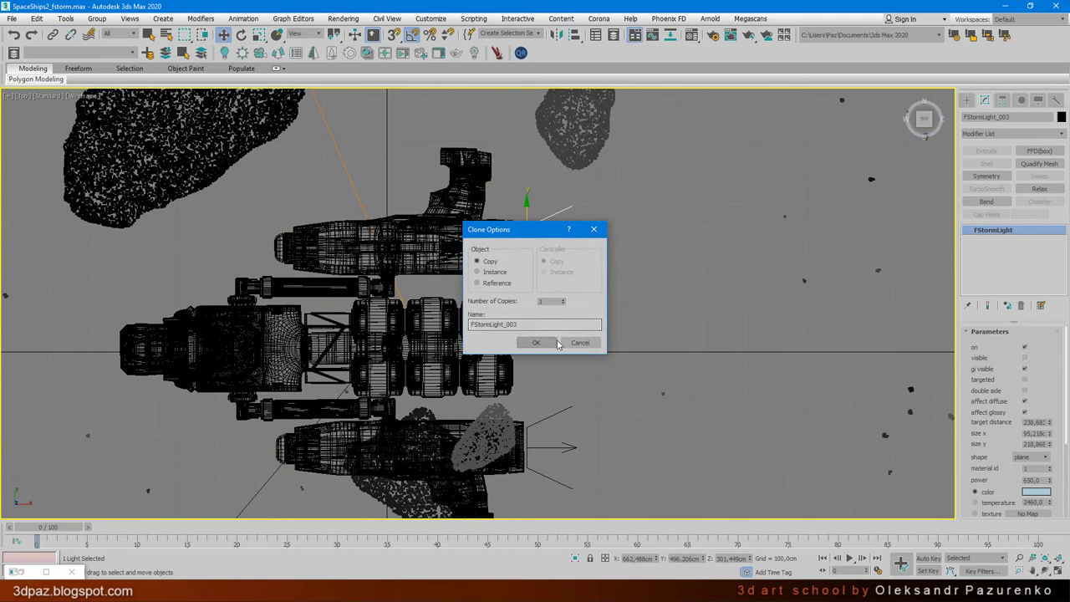
left_click(536, 342)
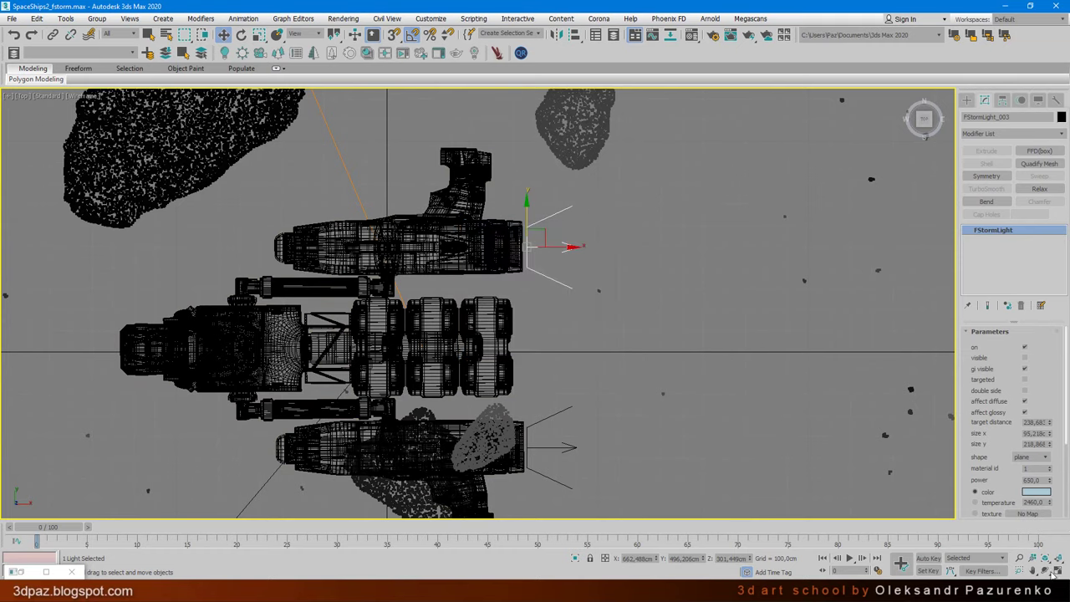
left_click(1055, 571)
Maximize the camera view and bring up Render Setup
right_click(732, 374)
left_click(1058, 572)
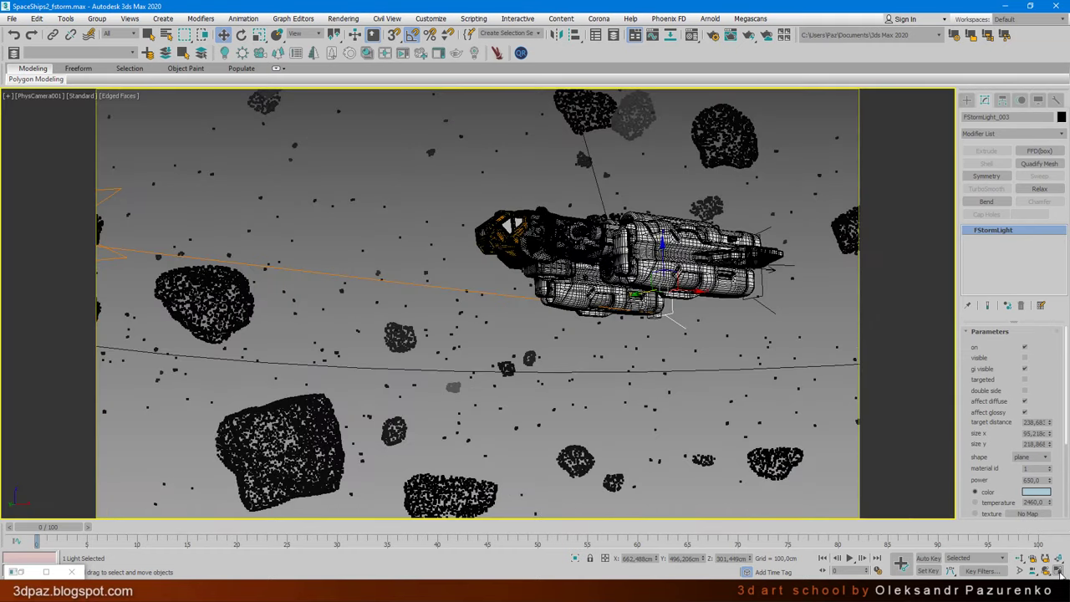
key("F10")
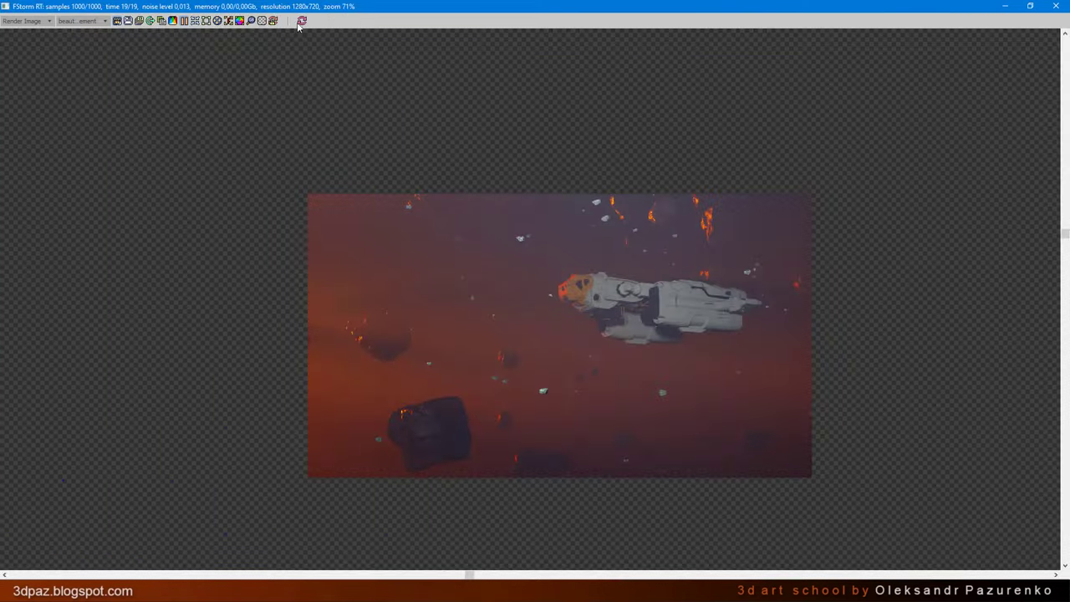
Start a new FStorm render and make the light visible in the render
left_click(301, 22)
scroll(819, 301, "up", 3)
scroll(736, 301, "up", 2)
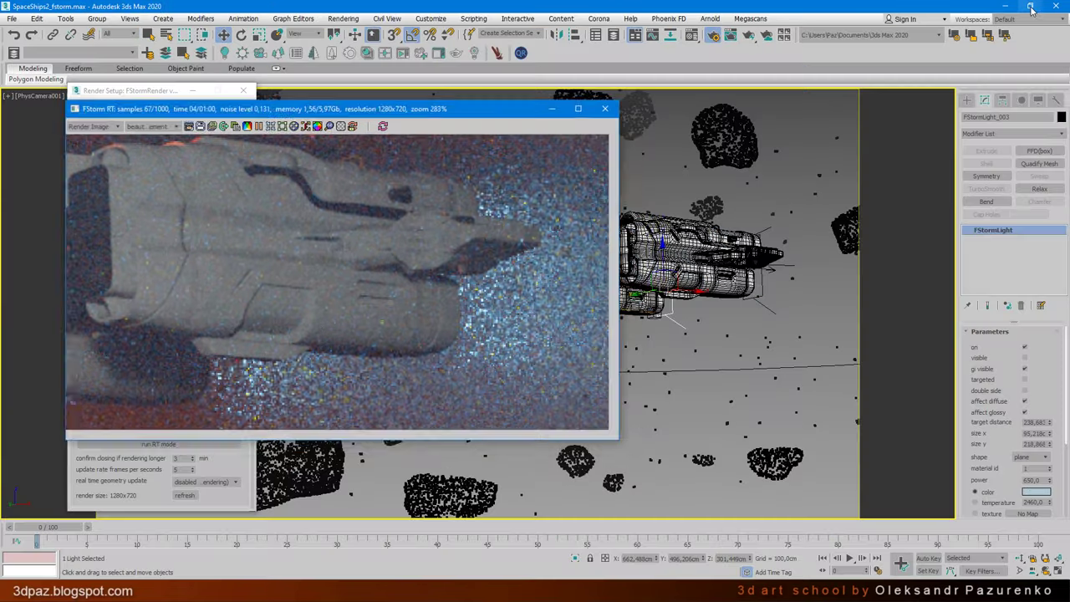
scroll(418, 321, "down", 5)
scroll(418, 321, "up", 5)
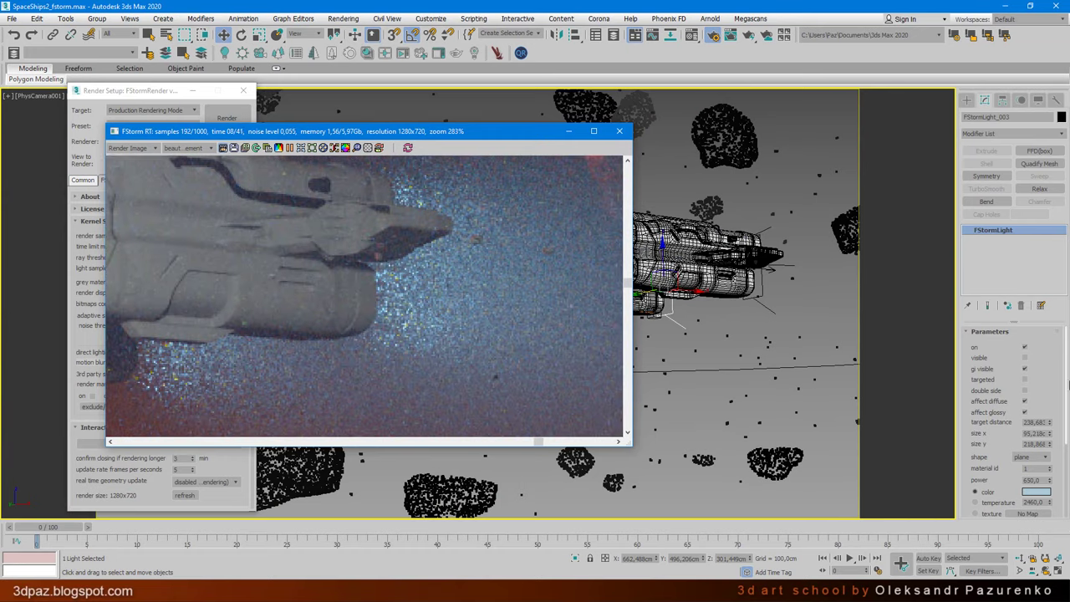
left_click(1026, 359)
left_click(1025, 358)
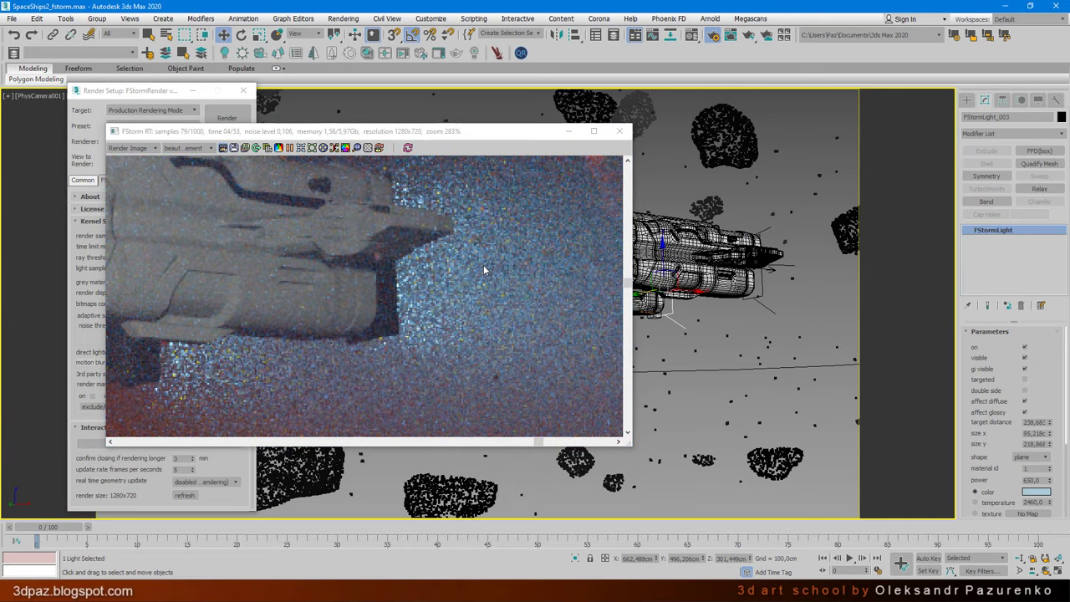
Close Render Setup, move the render window aside, and frame the selected light in Top view
key("alt+w")
key("F10")
left_click_drag(315, 139, 487, 156)
scroll(575, 341, "down", 2)
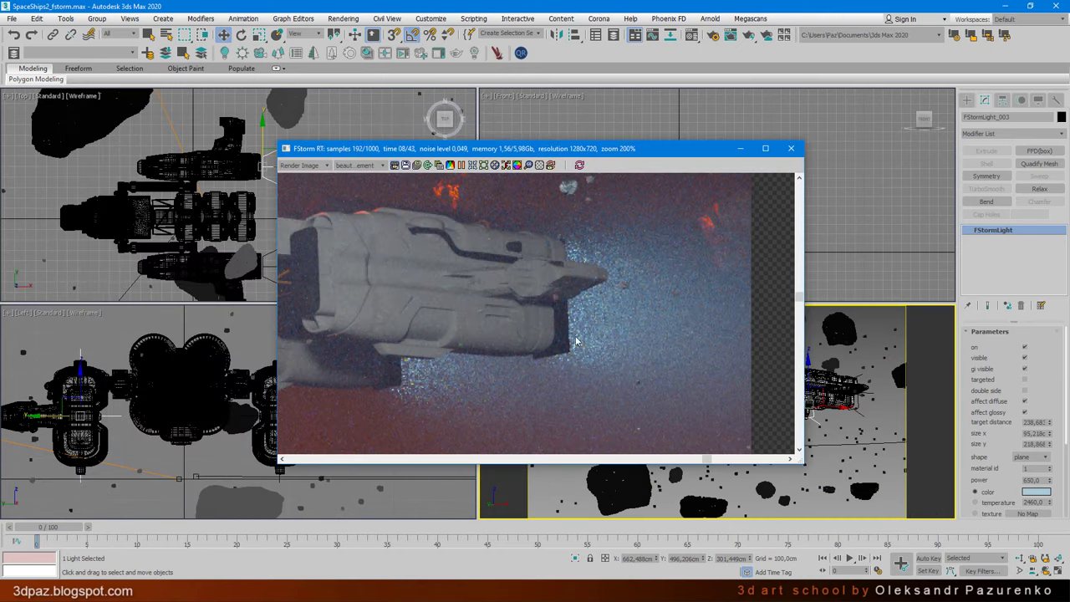
right_click(213, 179)
key("z")
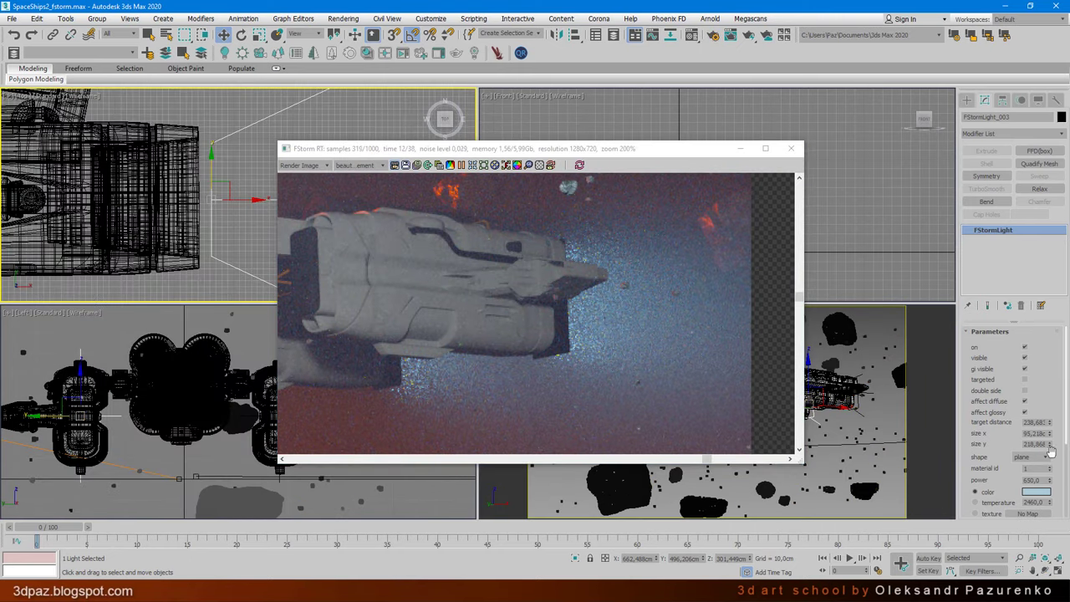
Reduce FStormLight_003's size x to 84,744 and reposition the render preview to see the ship
left_click_drag(1053, 439, 1055, 441)
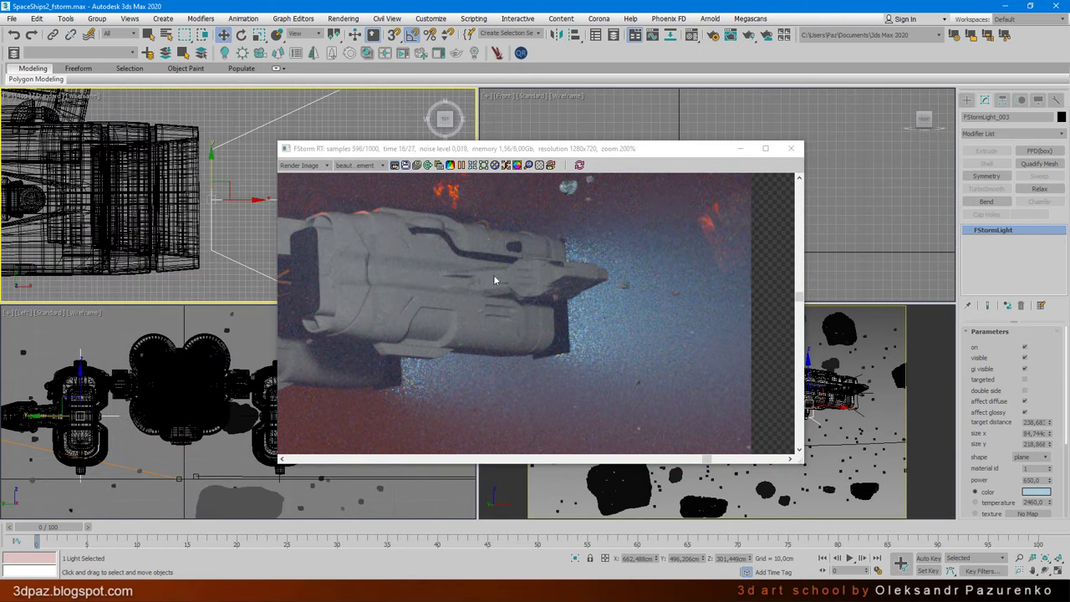
scroll(161, 427, "up", 3)
scroll(162, 427, "up", 3)
scroll(158, 422, "down", 4)
scroll(131, 416, "up", 4)
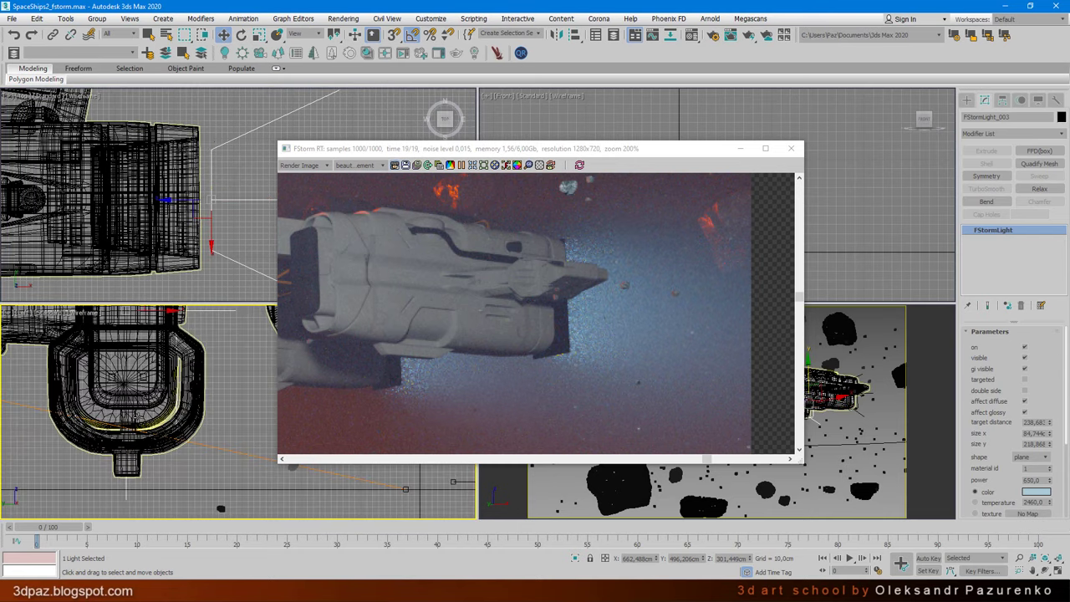
scroll(650, 361, "down", 3)
scroll(650, 361, "down", 3)
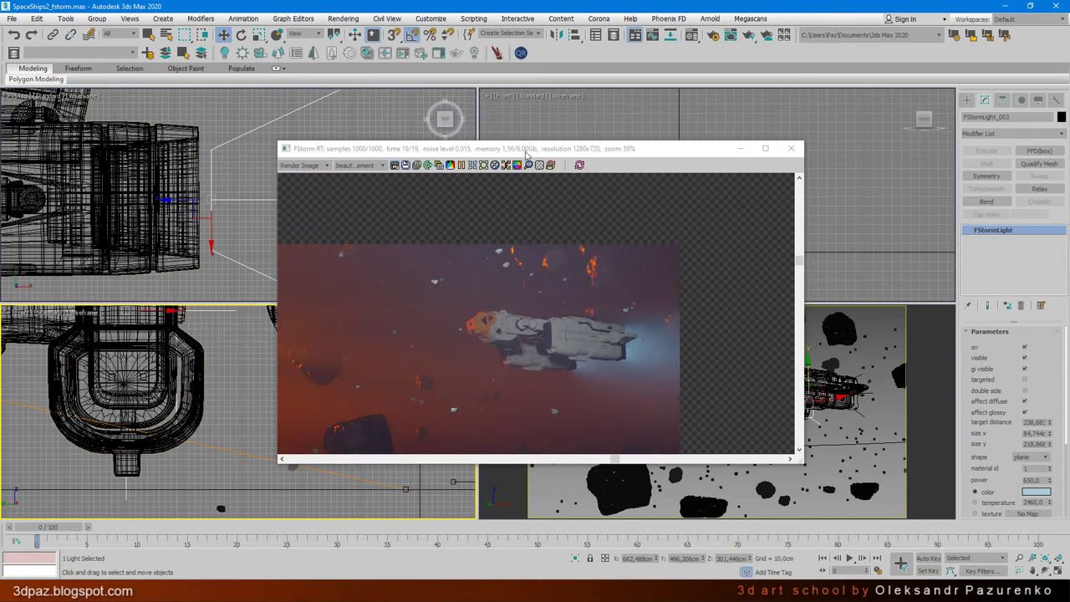
scroll(360, 390, "up", 1)
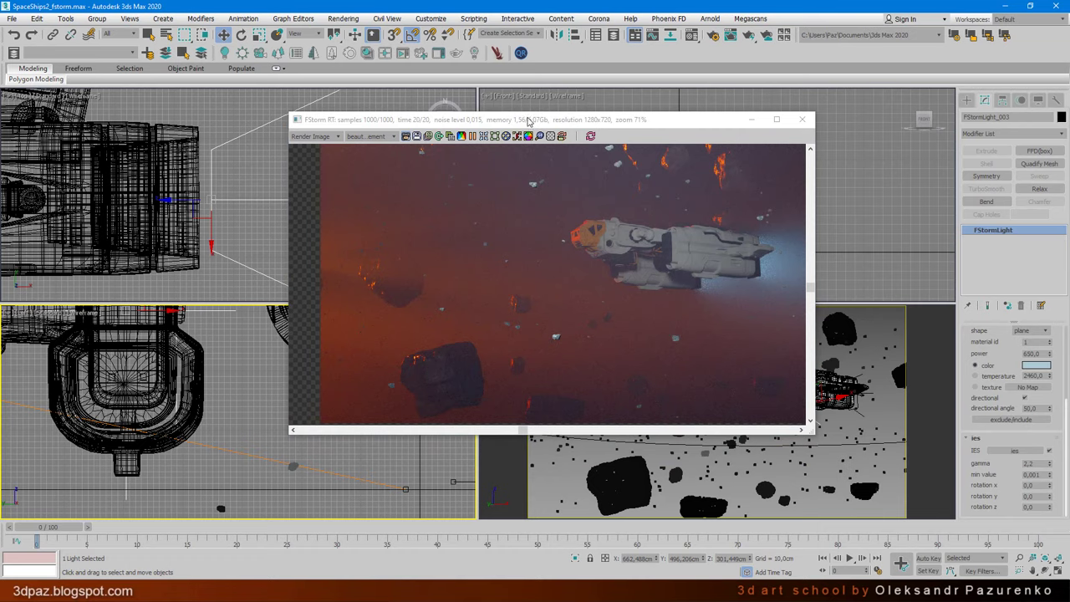
left_click_drag(528, 121, 297, 74)
scroll(528, 128, "up", 1)
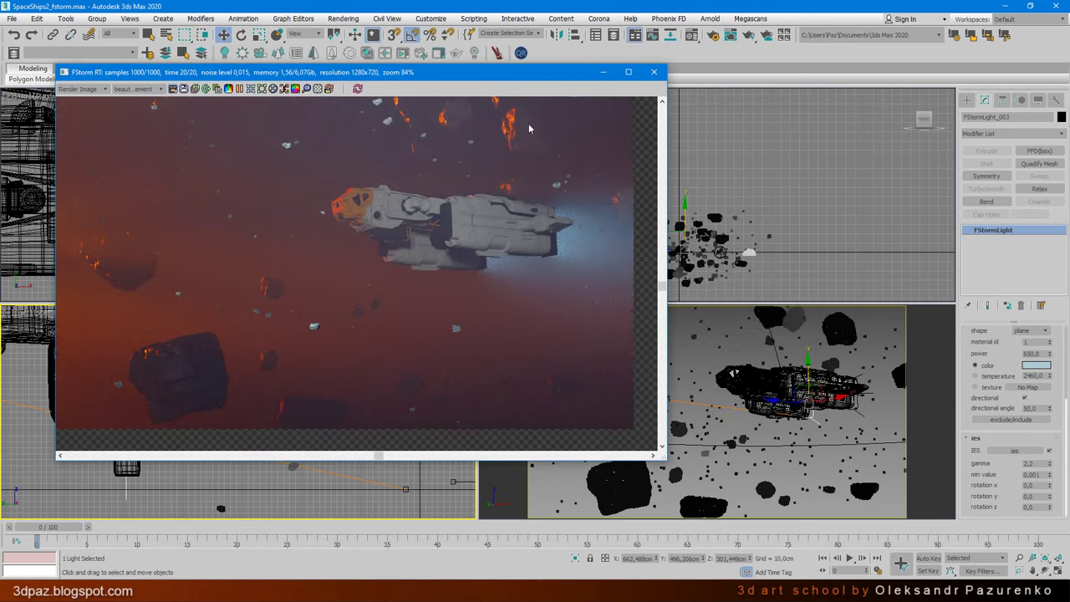
Narrow the light's directional angle to 21,5 and raise its power to 6250,46
scroll(528, 128, "up", 1)
left_click_drag(1051, 359, 623, 311)
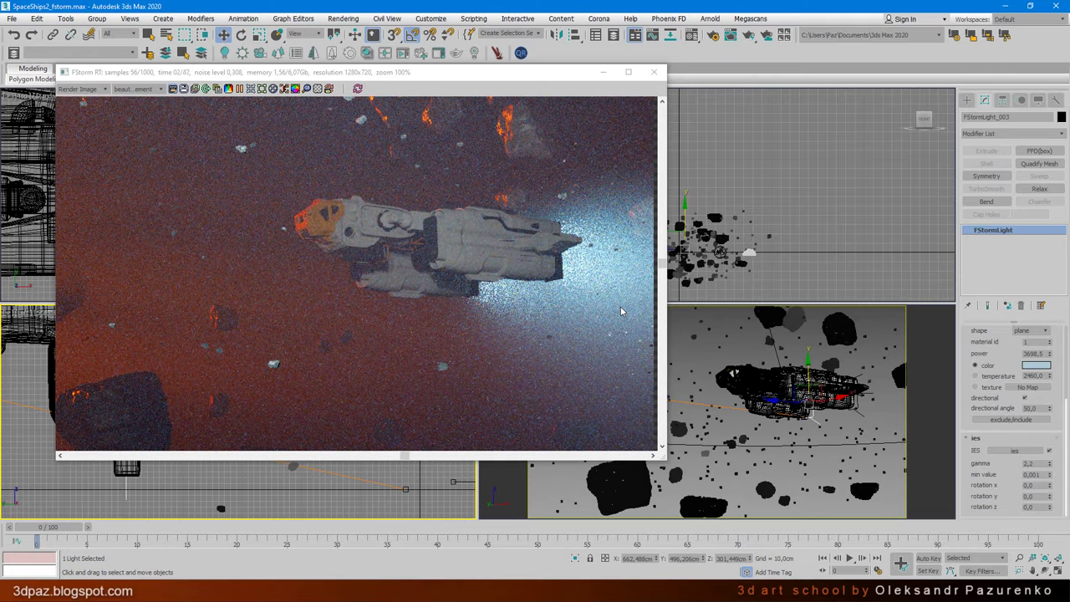
left_click_drag(1050, 409, 586, 269)
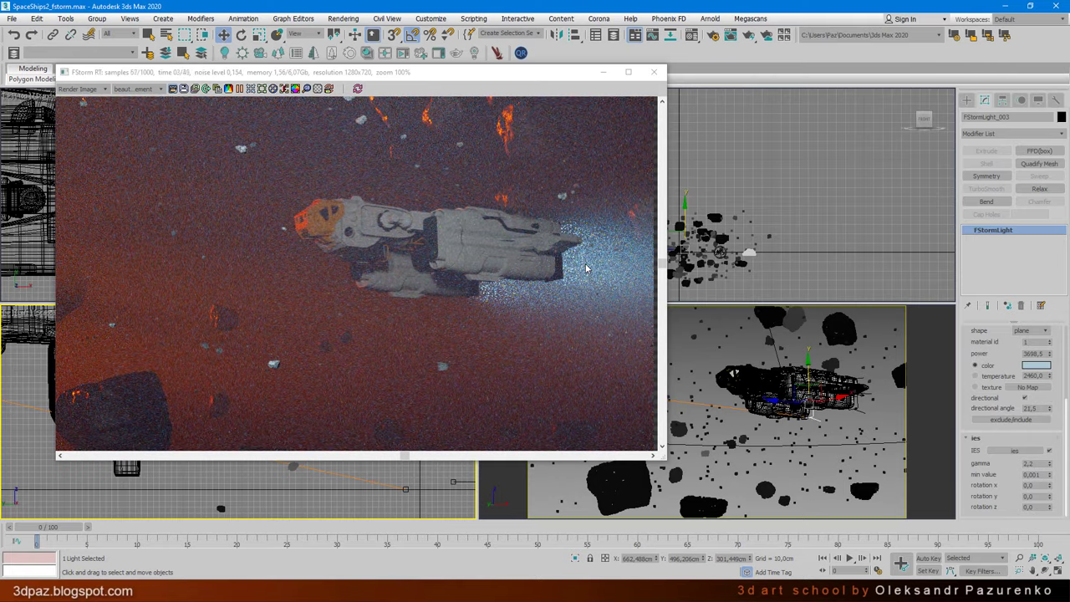
left_click_drag(442, 74, 591, 113)
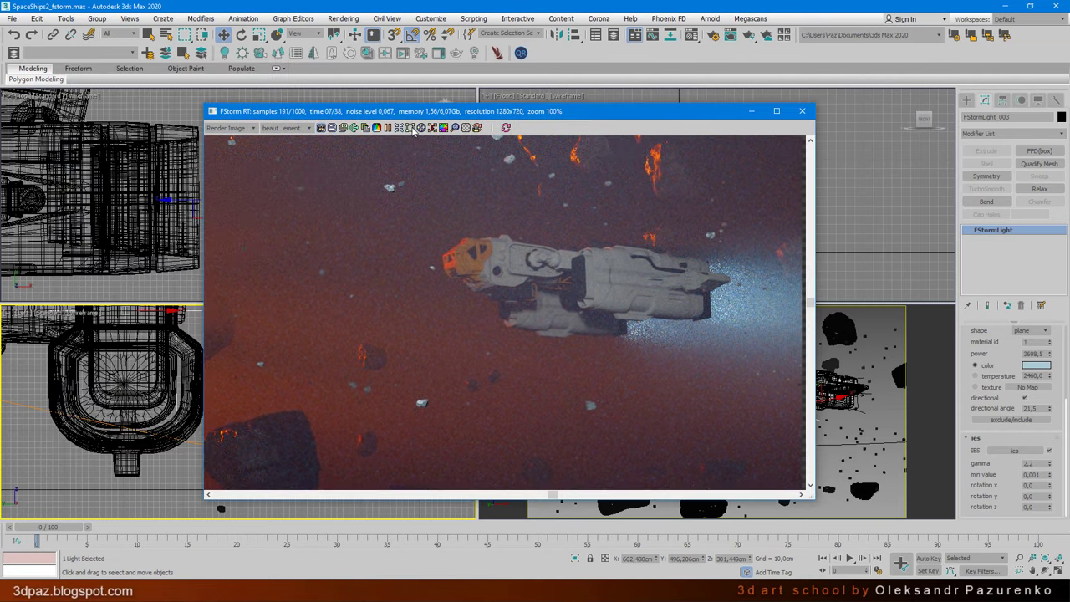
left_click_drag(1051, 358, 1051, 334)
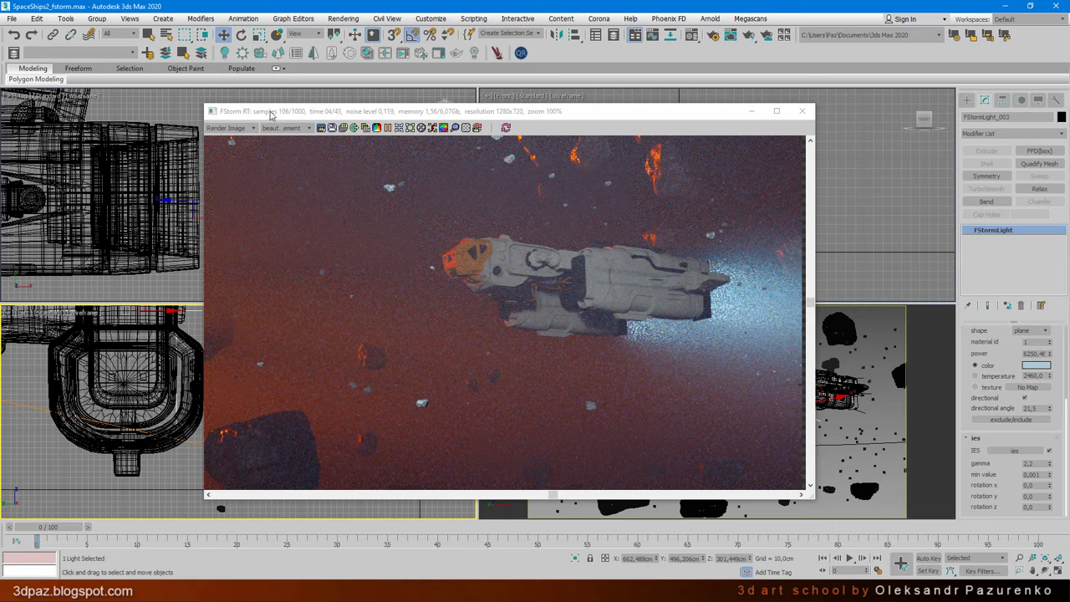
Shift the render preview and pan the Left view to inspect the render, then open Render Setup's Tone Mapping
left_click_drag(368, 111, 486, 111)
middle_click_drag(208, 408, 224, 494)
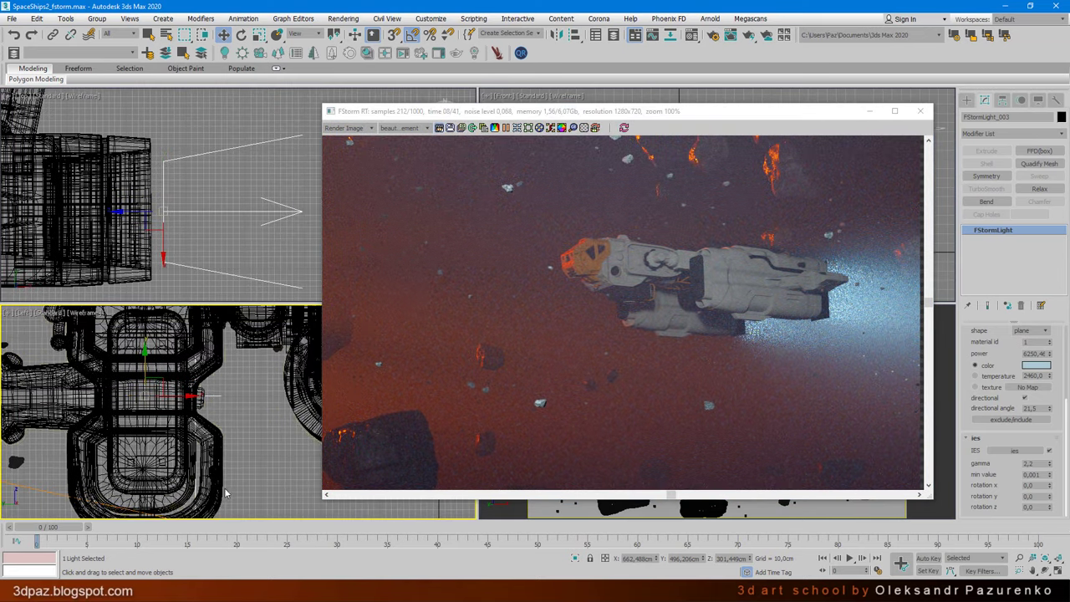
left_click_drag(968, 381, 978, 450)
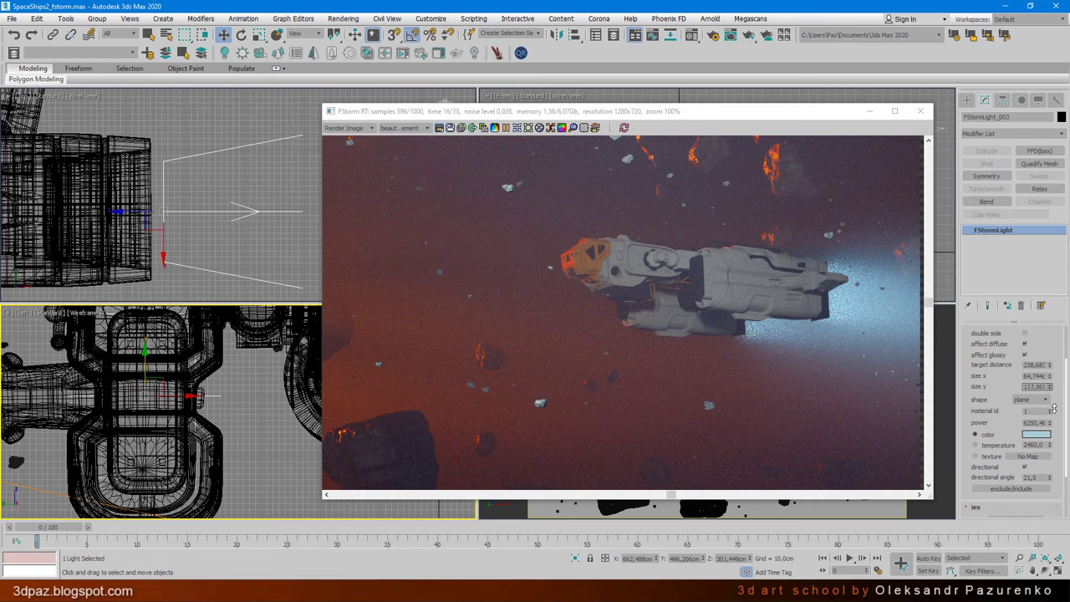
left_click(627, 127)
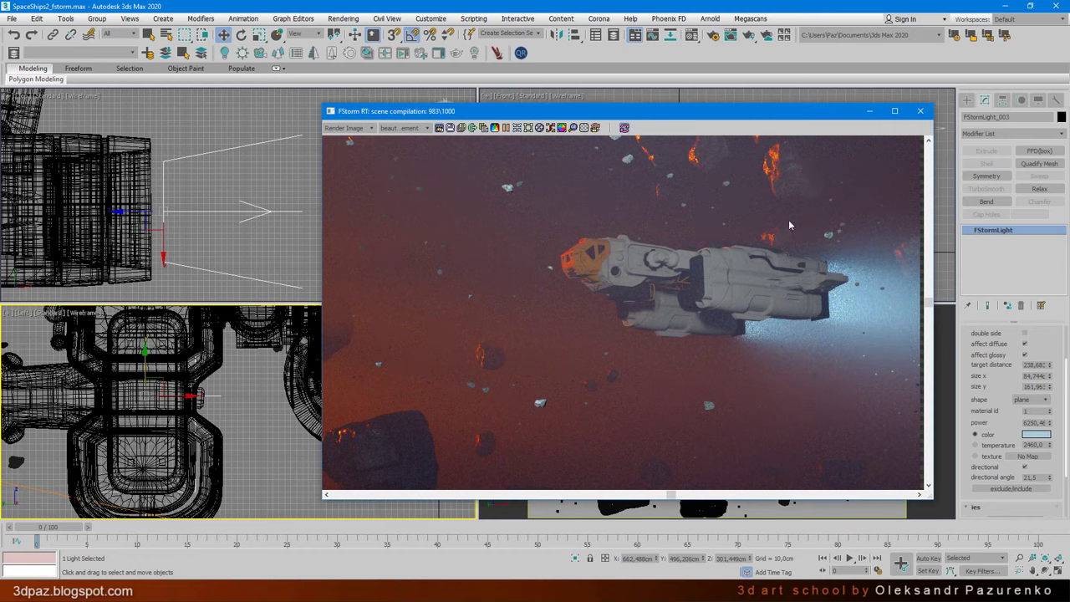
scroll(865, 309, "up", 2)
scroll(865, 309, "down", 1)
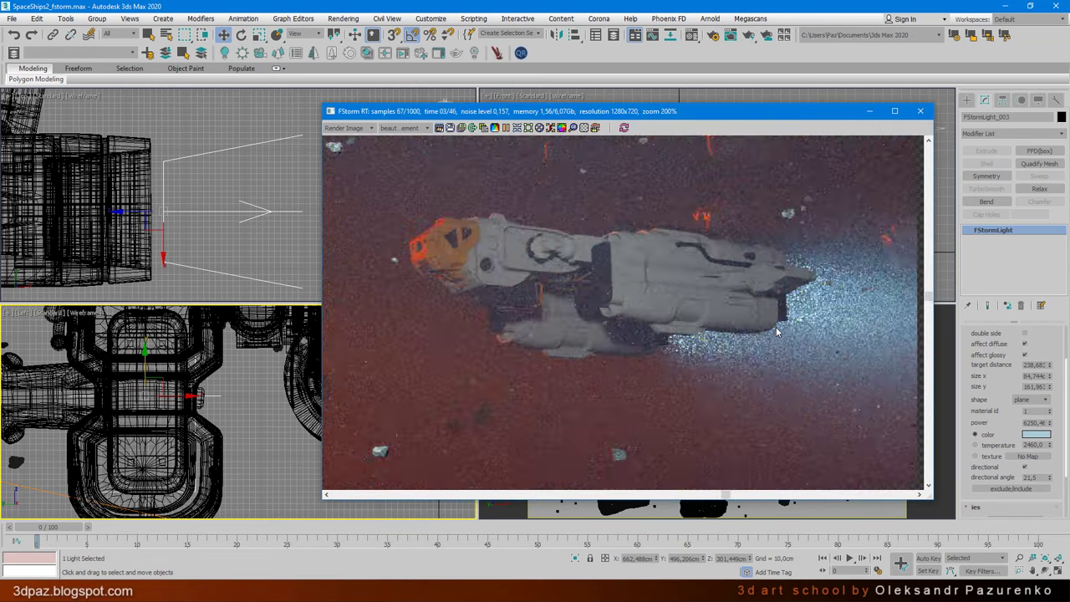
scroll(836, 311, "down", 1)
scroll(818, 315, "up", 4)
scroll(818, 314, "down", 4)
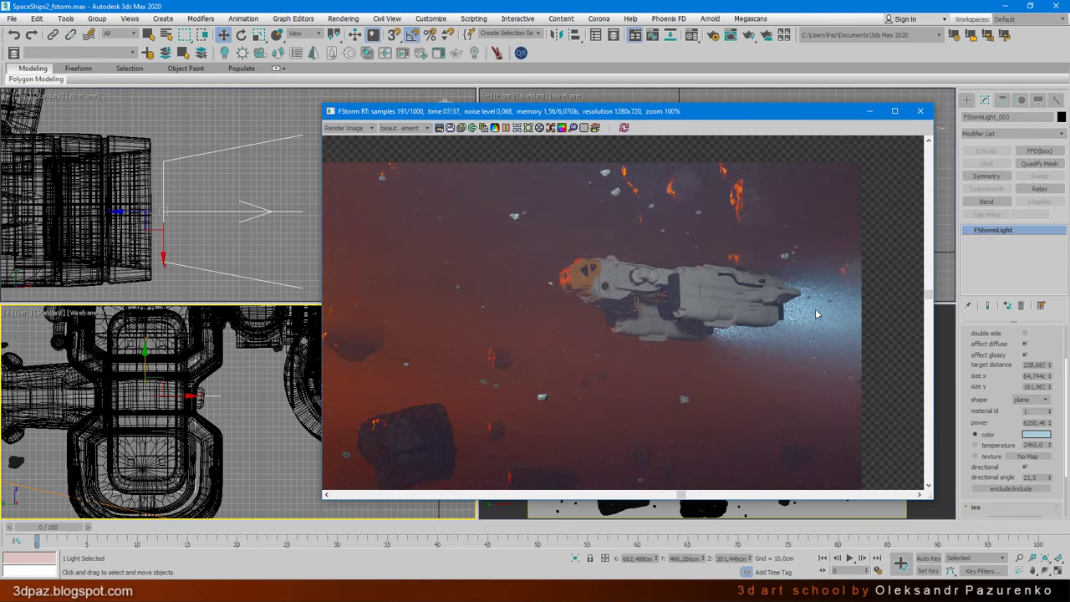
left_click(713, 37)
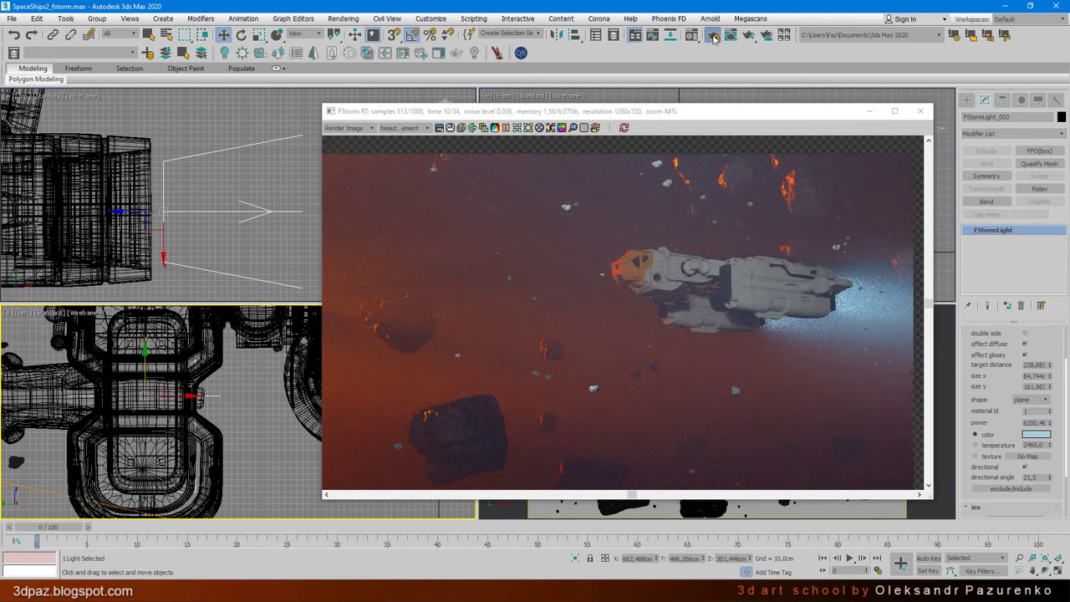
scroll(140, 329, "down", 5)
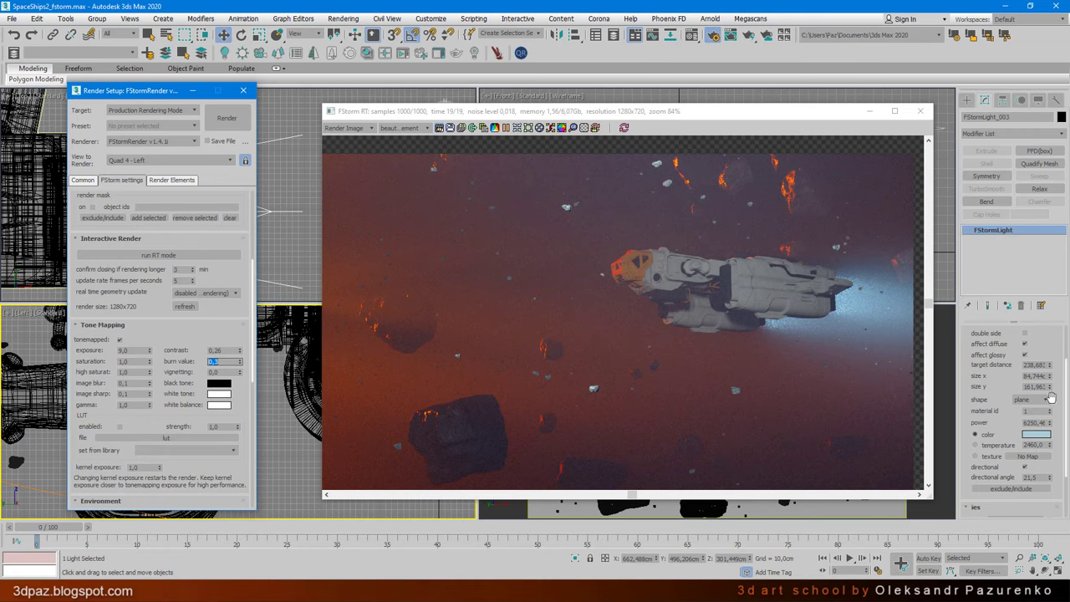
Raise FStormLight_003's power to 7438, then close Render Setup and the render preview
left_click_drag(1052, 426, 1052, 407)
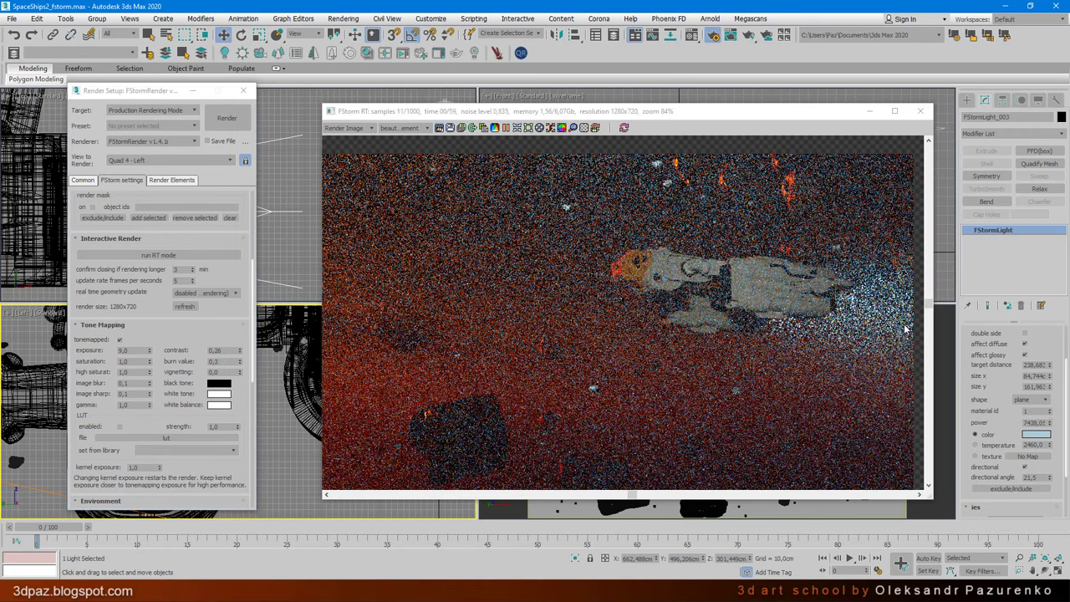
scroll(761, 330, "up", 5)
scroll(760, 330, "down", 2)
scroll(760, 330, "down", 3)
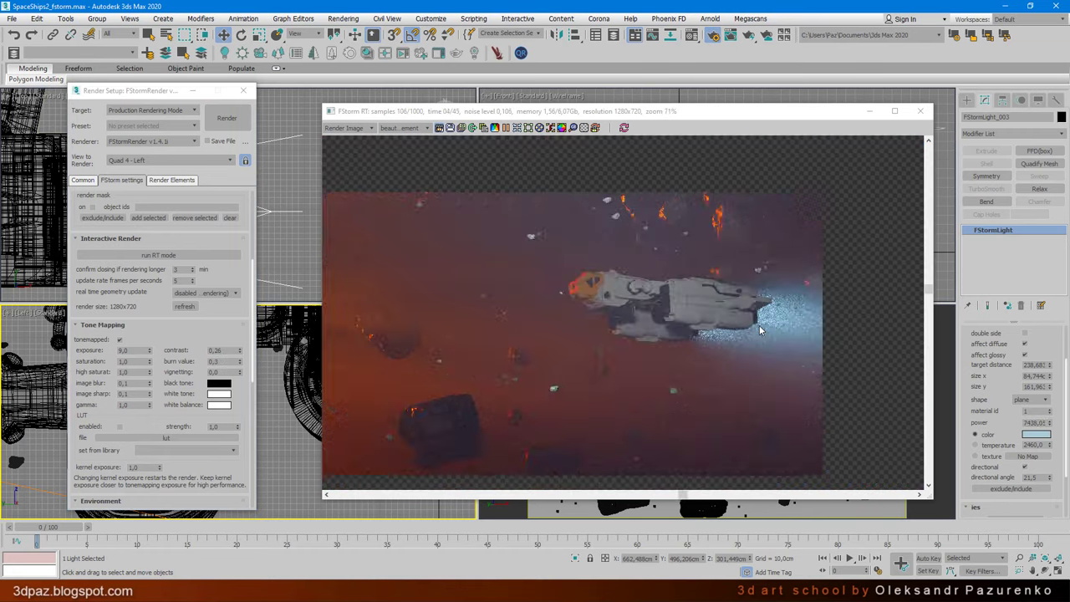
scroll(769, 322, "down", 2)
scroll(782, 309, "up", 2)
scroll(791, 299, "up", 1)
scroll(791, 299, "down", 1)
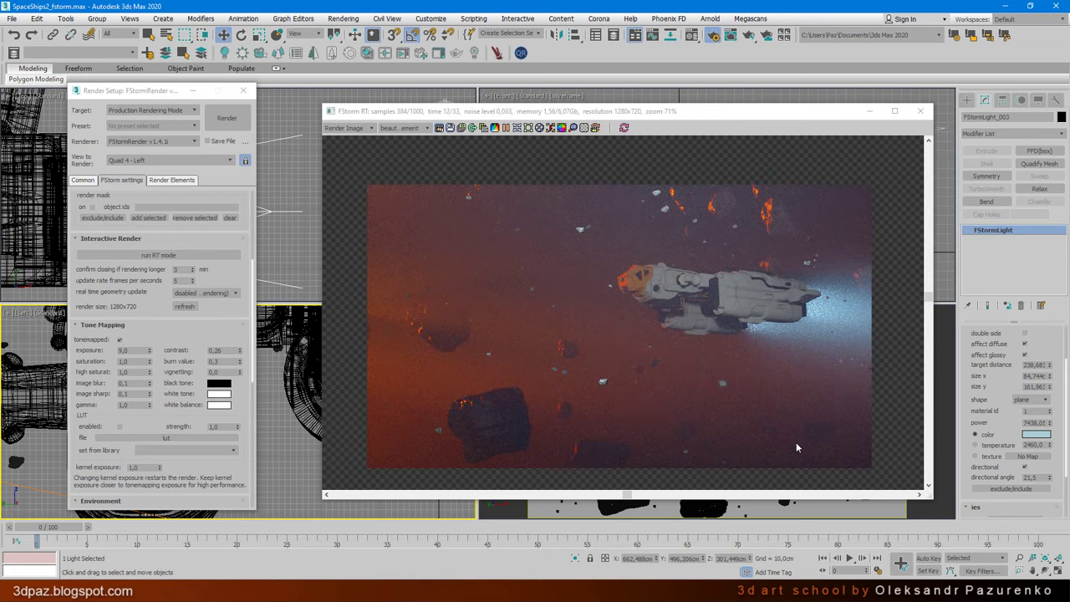
left_click(243, 90)
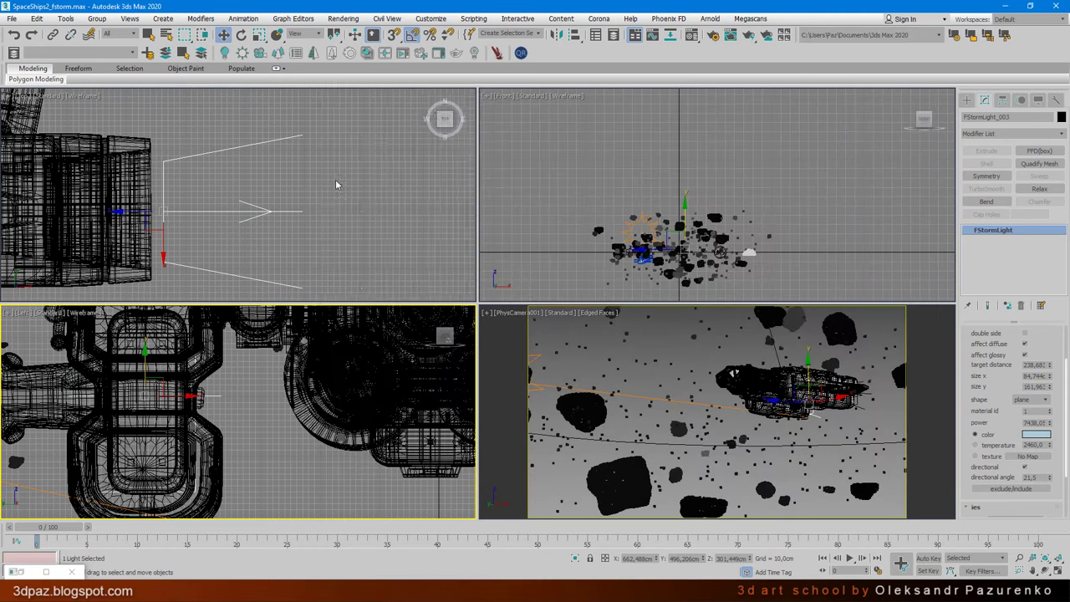
Create a new FStorm light, FStormLight_004, near the ship's engines
scroll(336, 184, "down", 3)
scroll(202, 194, "up", 6)
left_click(970, 101)
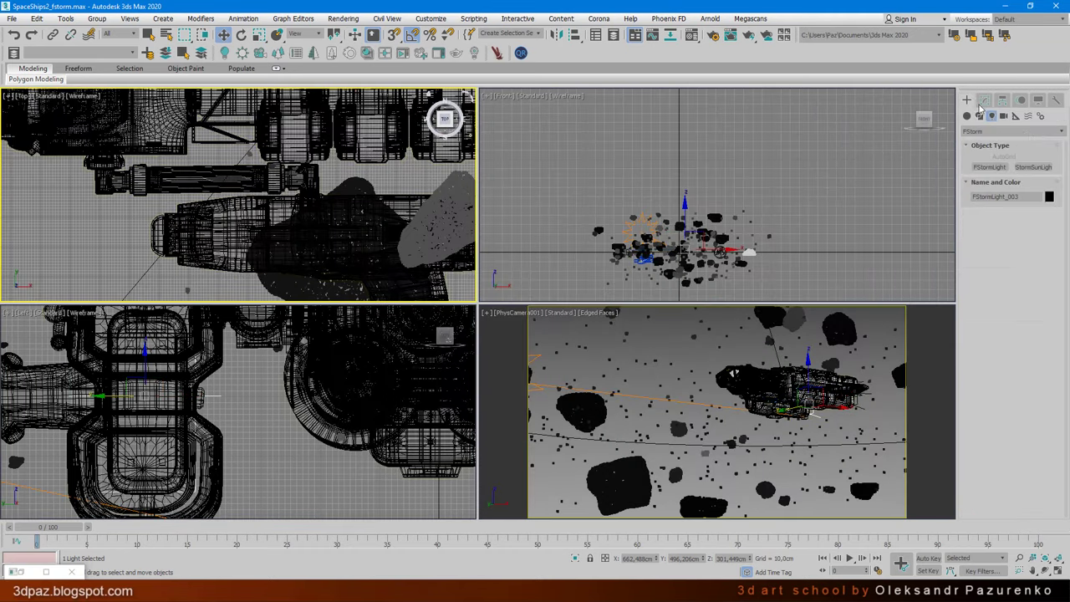
left_click(990, 167)
scroll(224, 236, "up", 3)
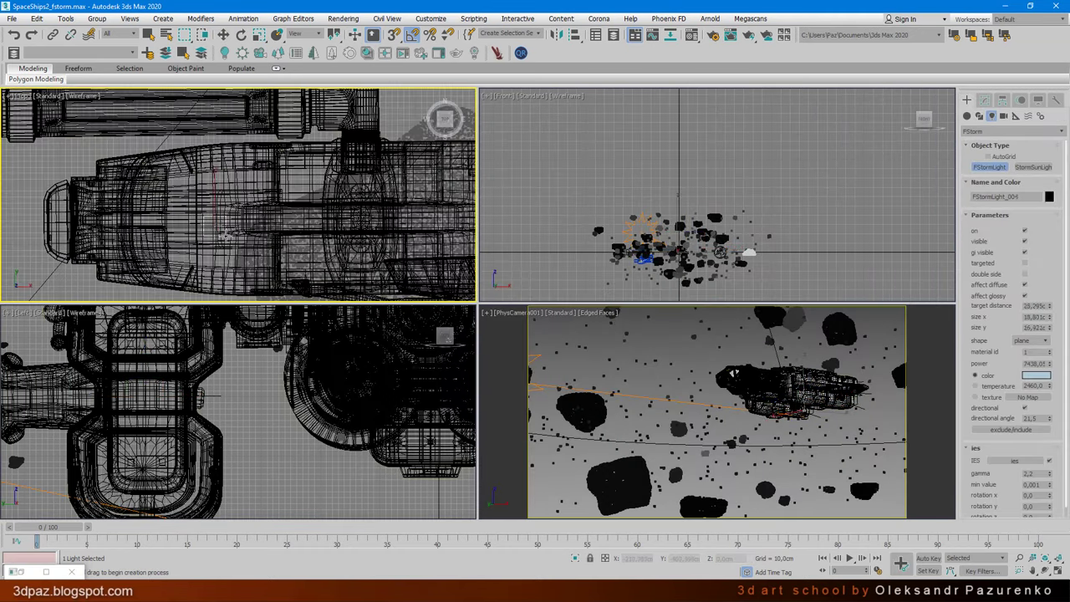
left_click(226, 36)
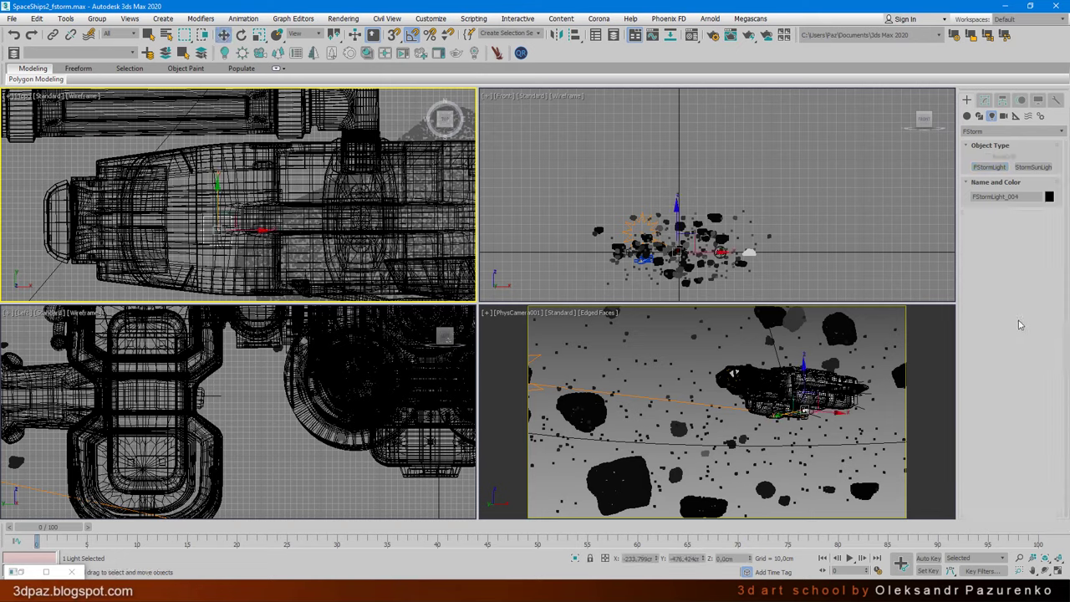
Change FStormLight_004's shape to sphere
left_click(985, 100)
scroll(1005, 440, "down", 2)
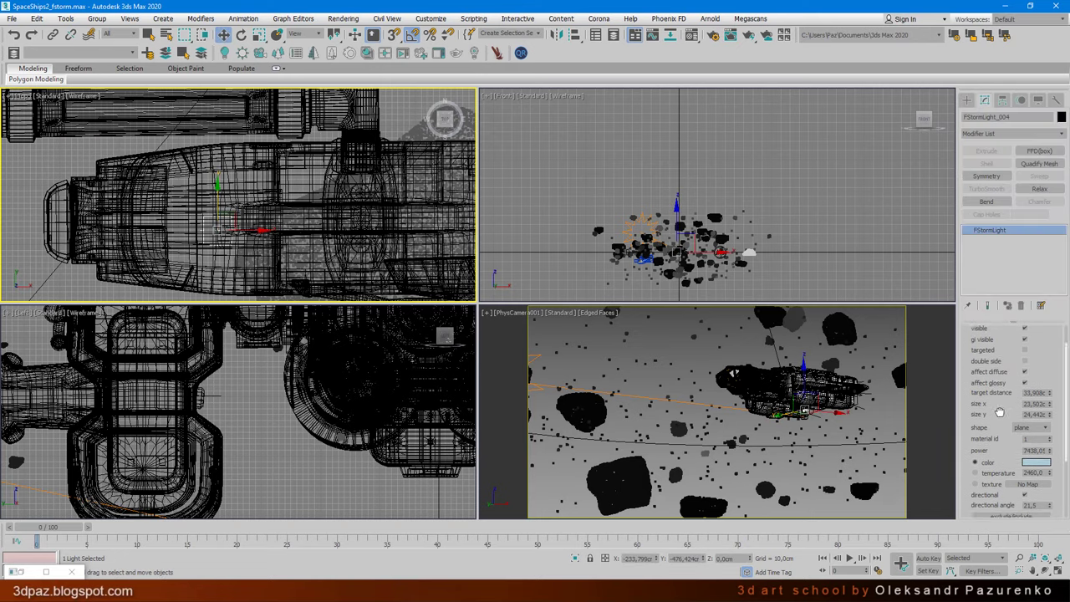
left_click(1030, 417)
left_click(1027, 436)
Shrink the sphere light's size x to 11,986 and make the camera view active
right_click(281, 408)
key("z")
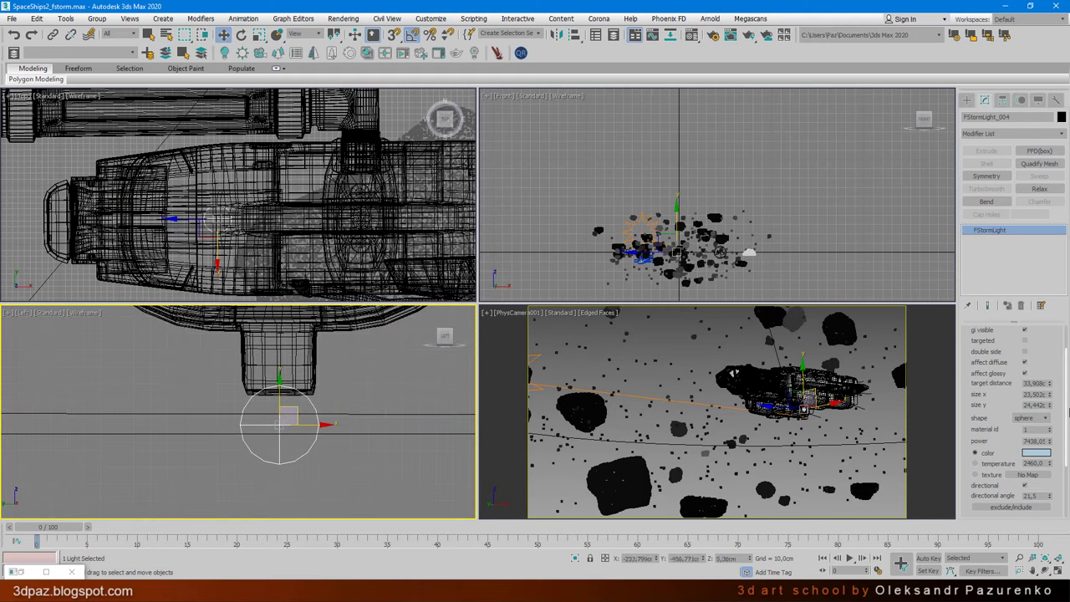
scroll(994, 361, "down", 1)
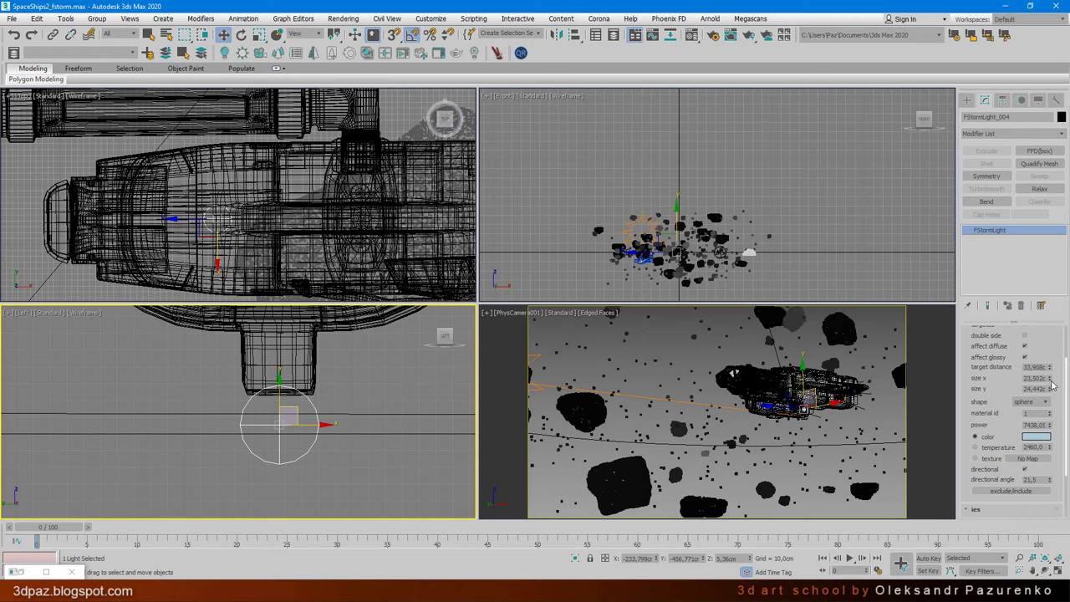
left_click_drag(1050, 379, 1056, 413)
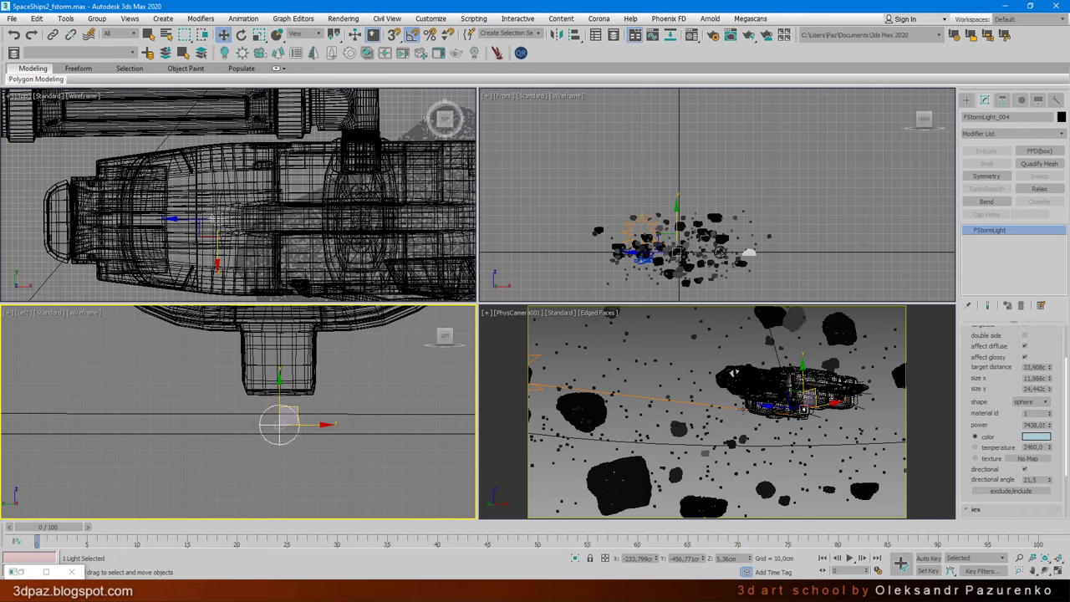
middle_click_drag(288, 422, 304, 406)
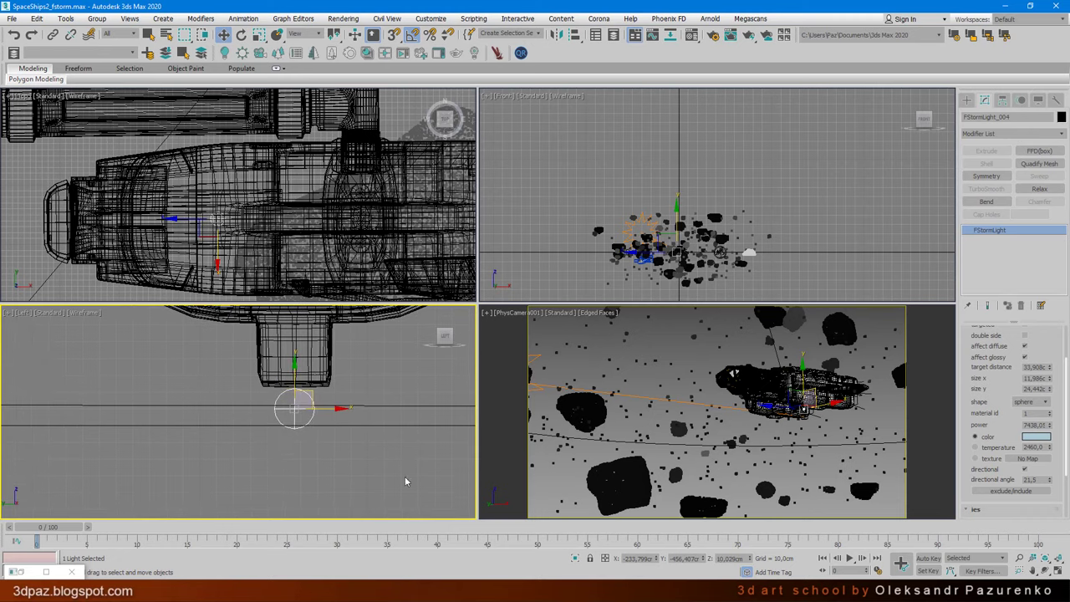
middle_click(654, 441)
Maximize the perspective view, frame the selected sphere light, and check its red glow in the render
key("alt+w")
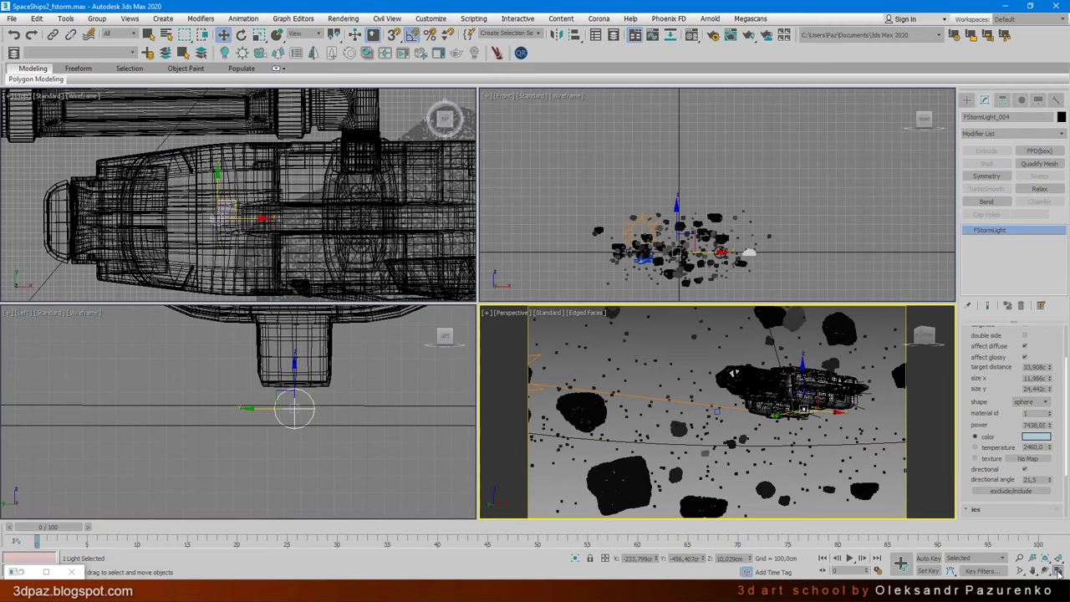
key("p")
key("z")
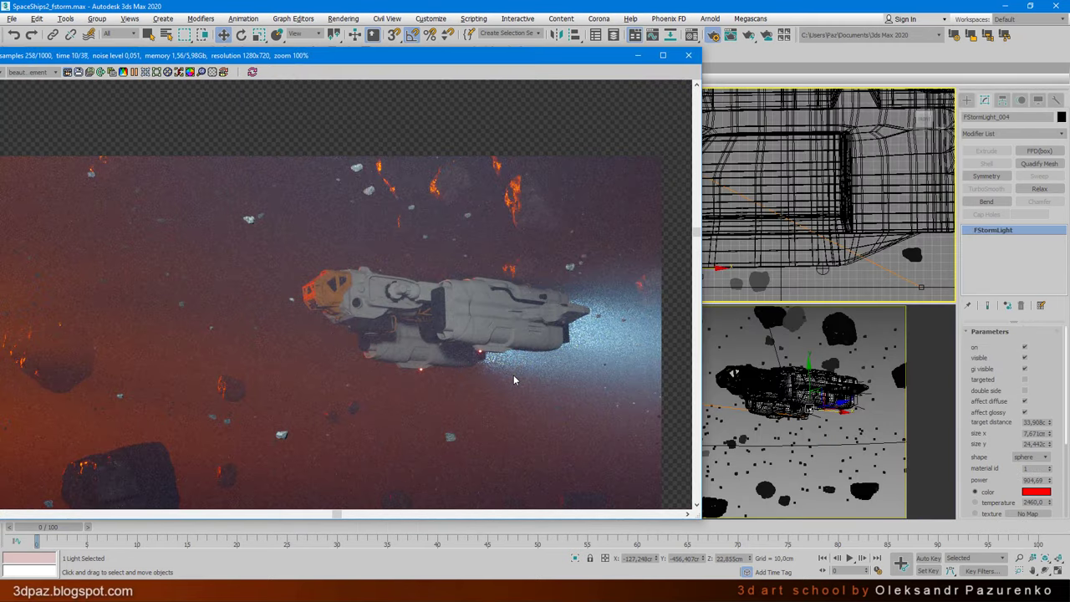
scroll(513, 379, "down", 2)
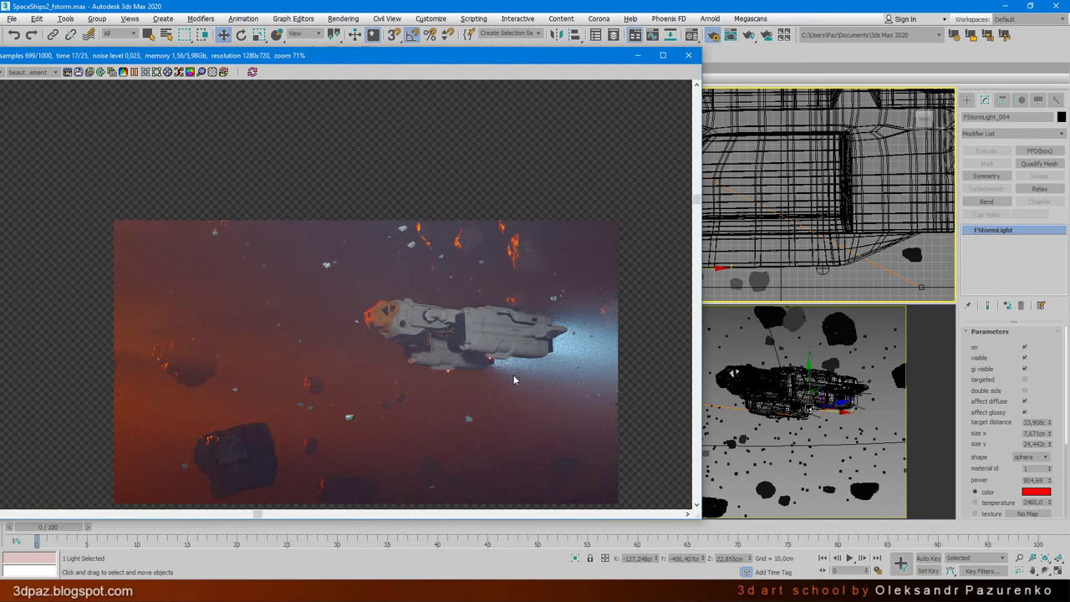
scroll(513, 378, "up", 3)
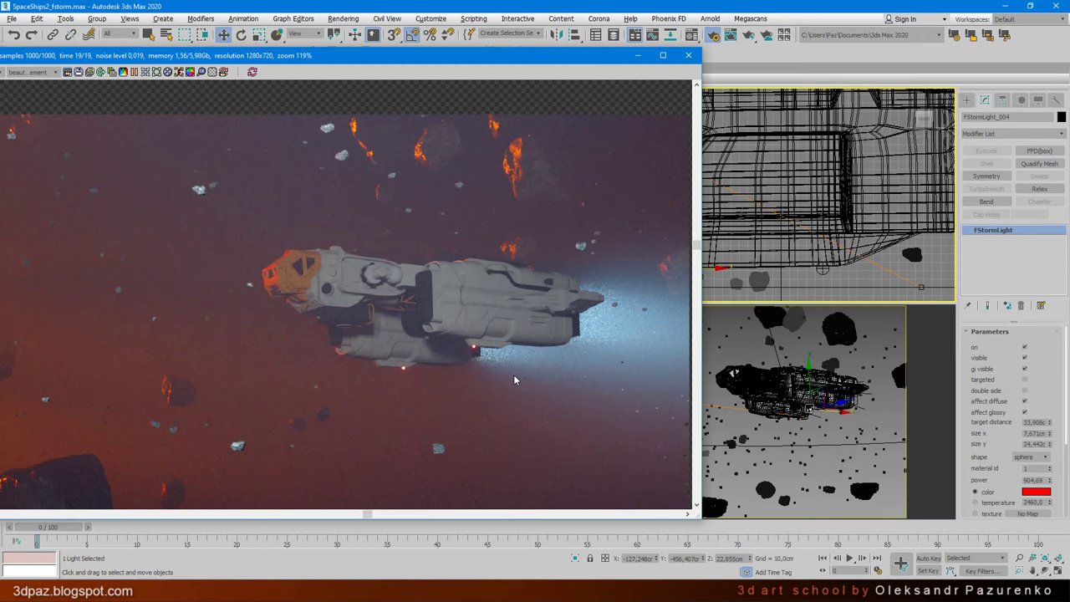
scroll(514, 379, "down", 3)
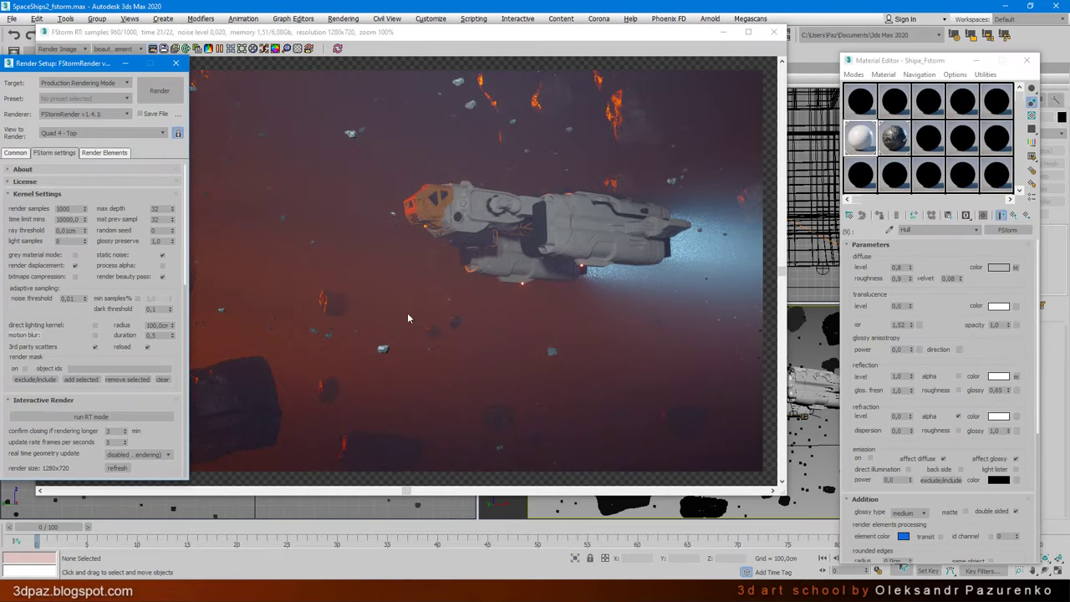
Give the Small_Limestone_Rock material diffuse level 0,2 and reflection level 0,33
scroll(67, 207, "down", 5)
left_click(395, 336)
scroll(395, 335, "up", 9)
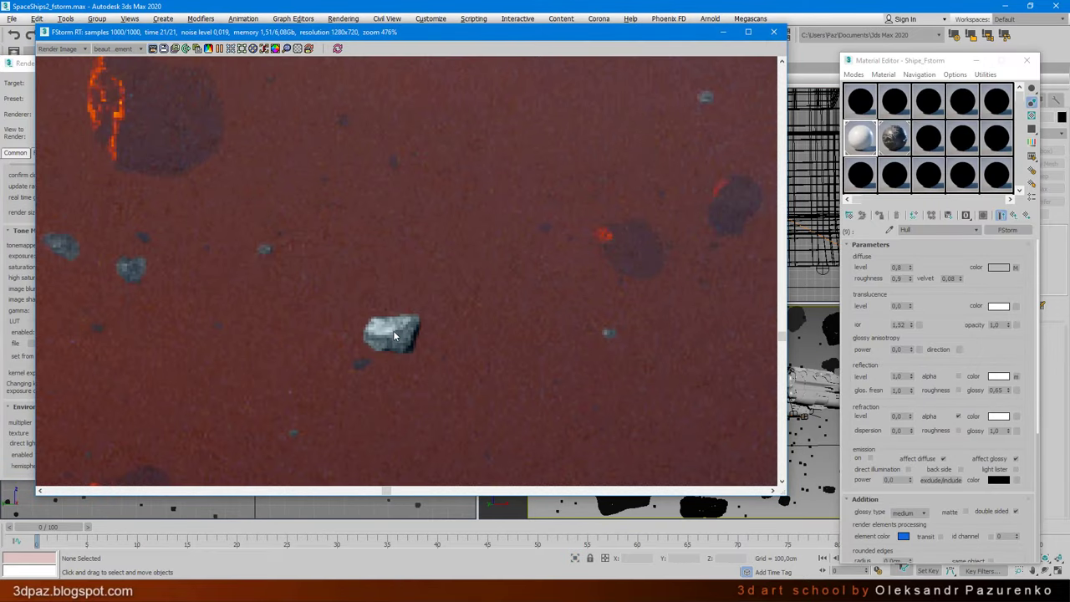
scroll(396, 335, "up", 2)
left_click(924, 156)
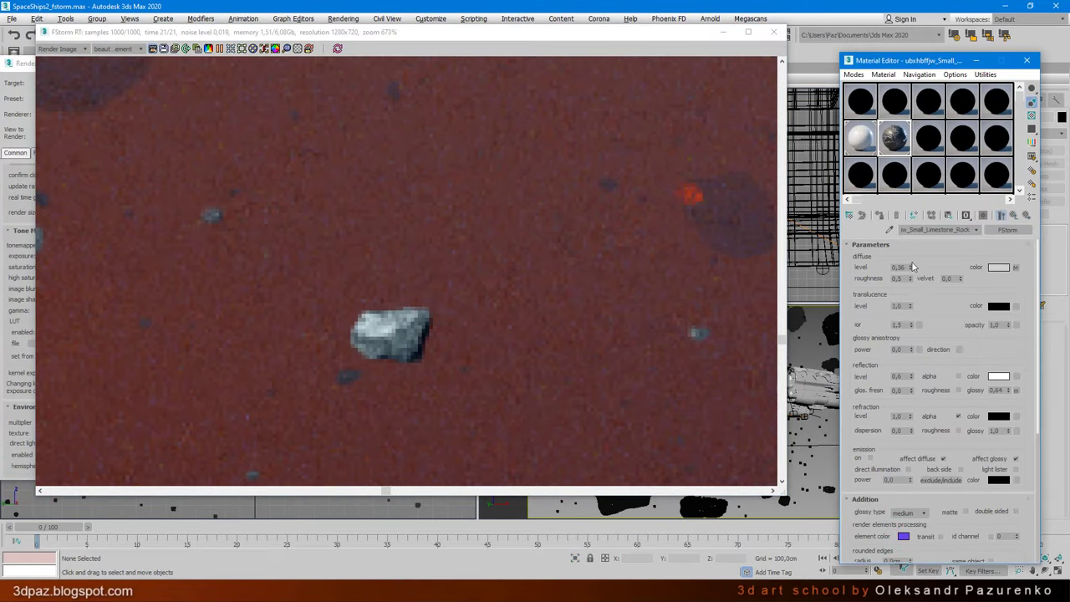
left_click_drag(911, 266, 911, 285)
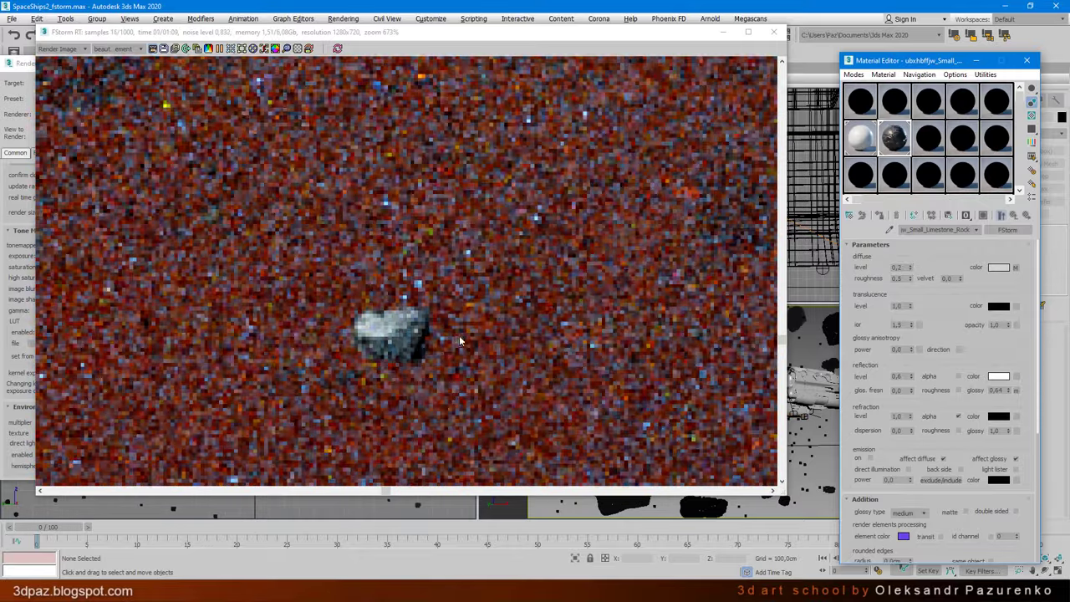
left_click_drag(911, 376, 911, 381)
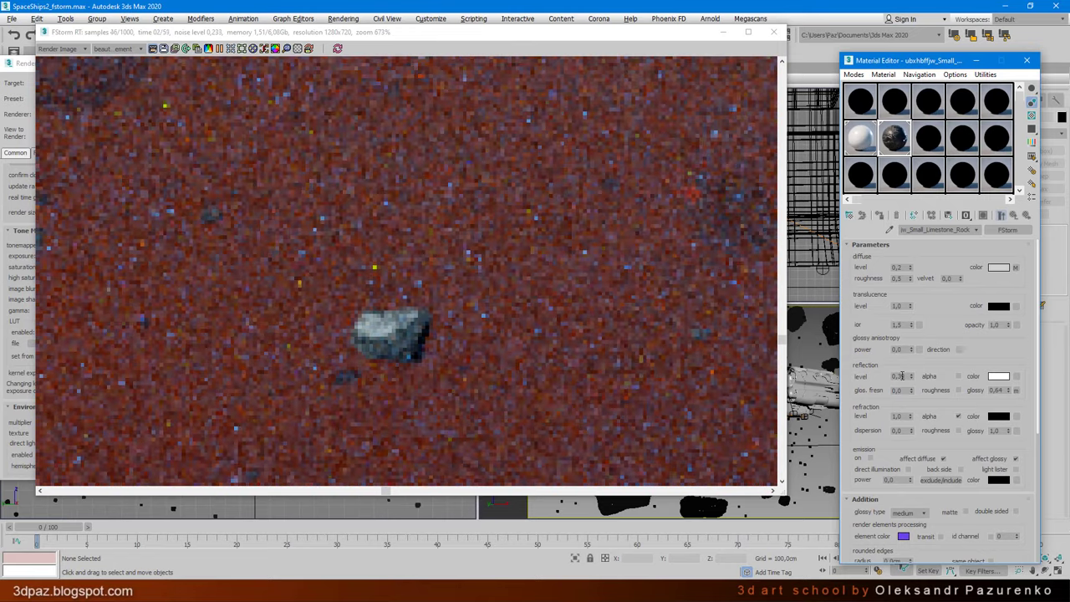
key("Return")
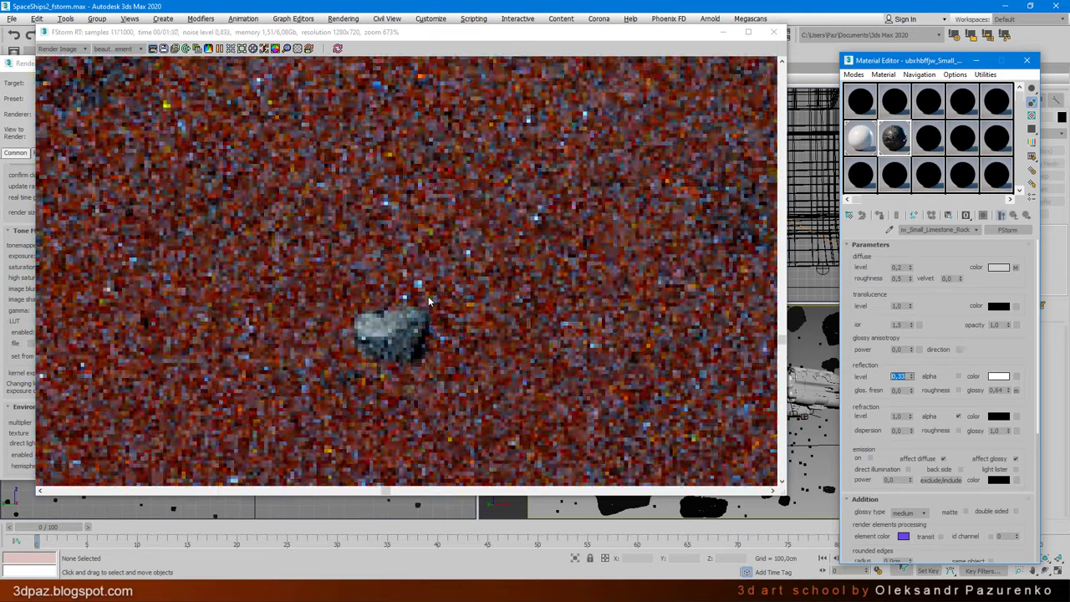
Open the ship's Hull material in the Material Editor
scroll(428, 301, "down", 5)
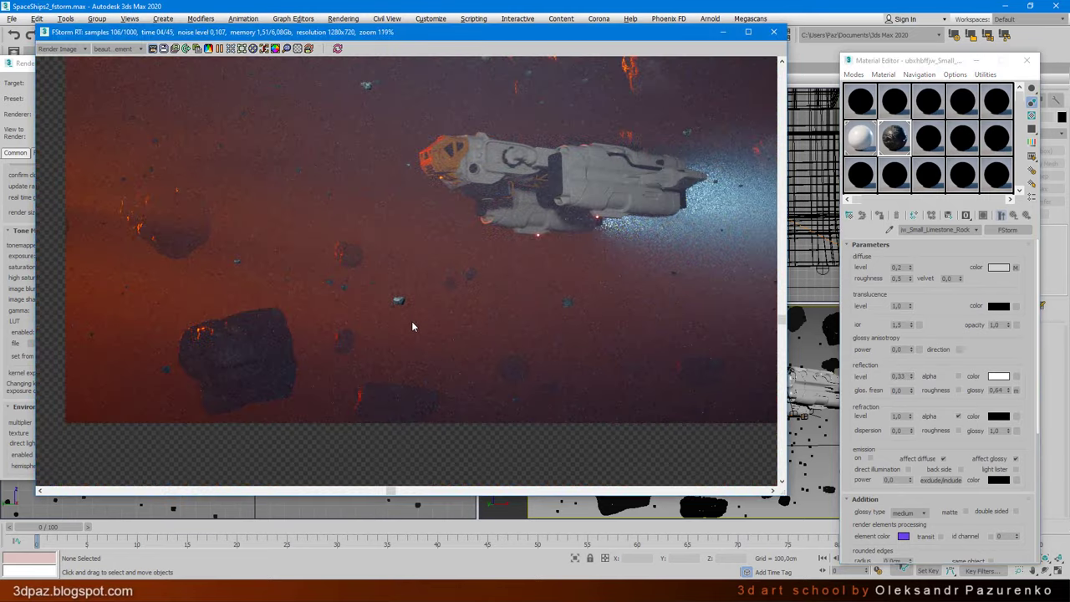
scroll(511, 139, "up", 3)
scroll(353, 114, "up", 2)
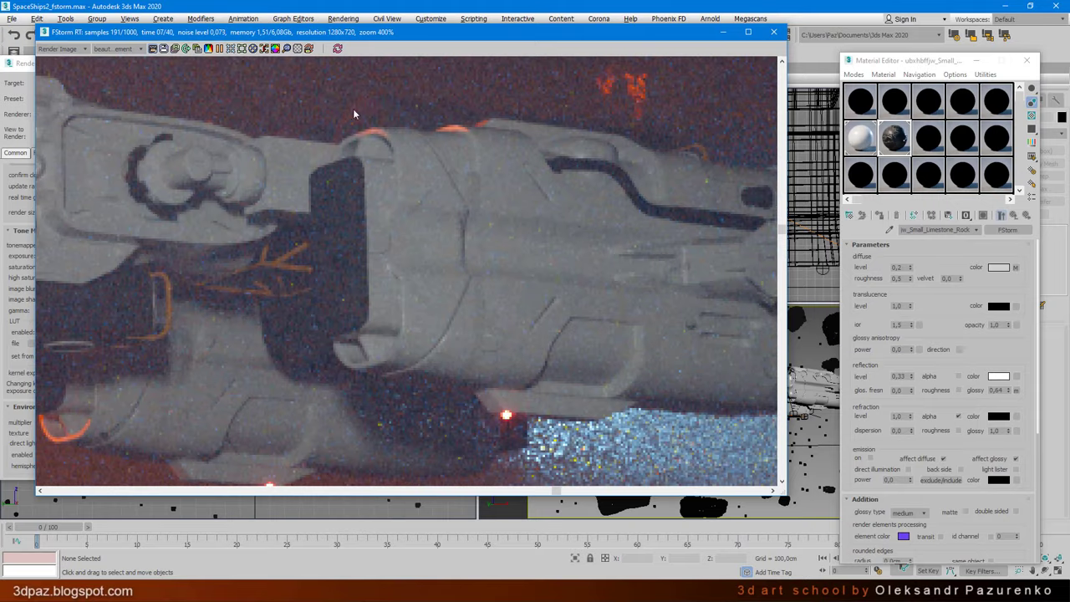
left_click(749, 171)
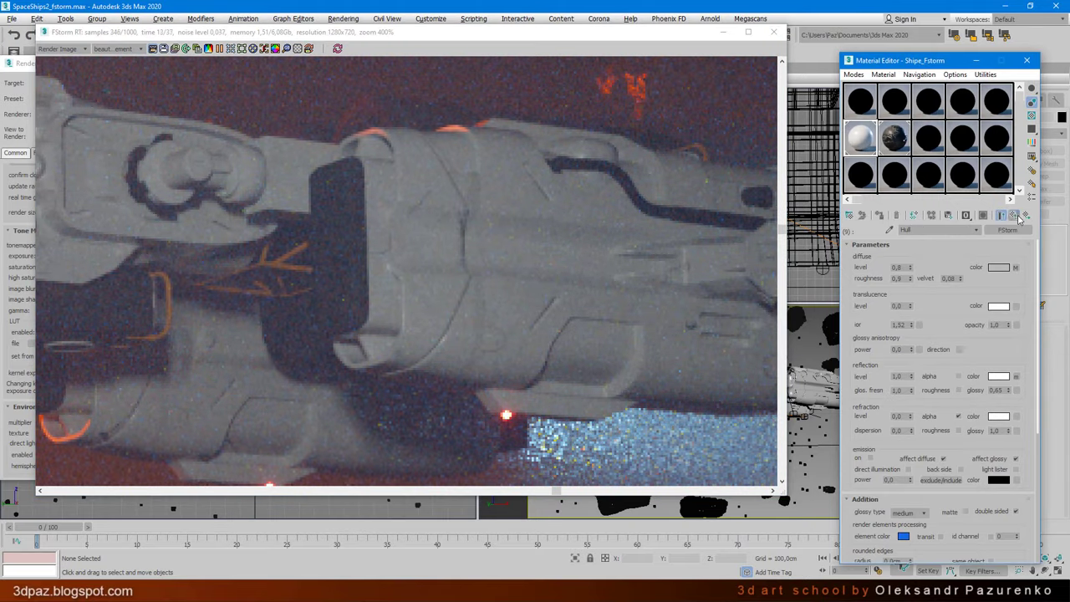
Replace the Hull diffuse map with an FStormMix, keeping the old albedo map as a sub-map
left_click(1017, 217)
left_click(960, 393)
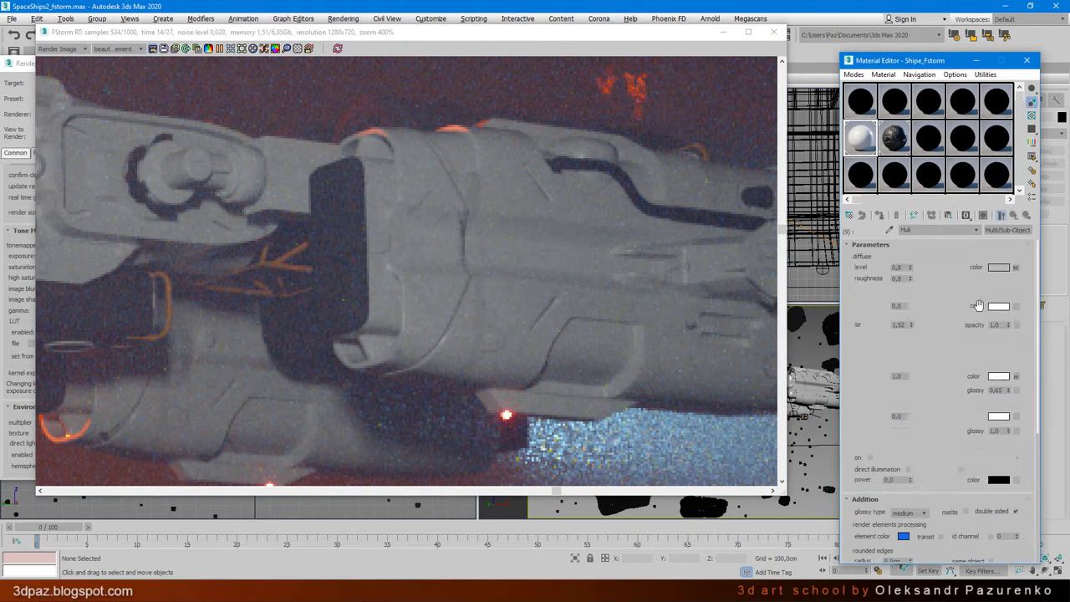
left_click(1016, 268)
left_click(1010, 230)
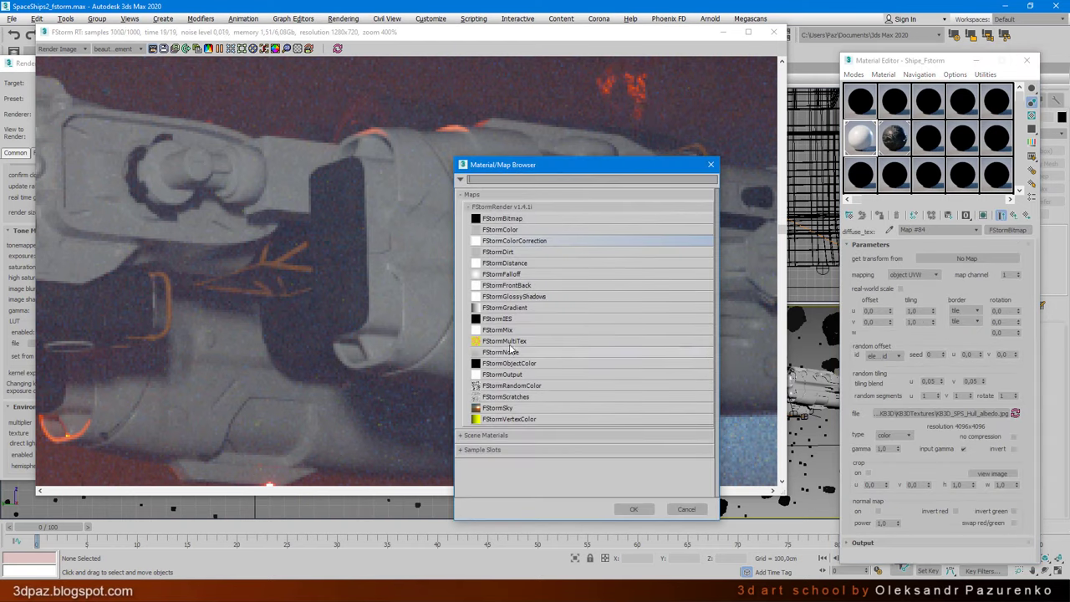
left_click(482, 333)
double_click(519, 333)
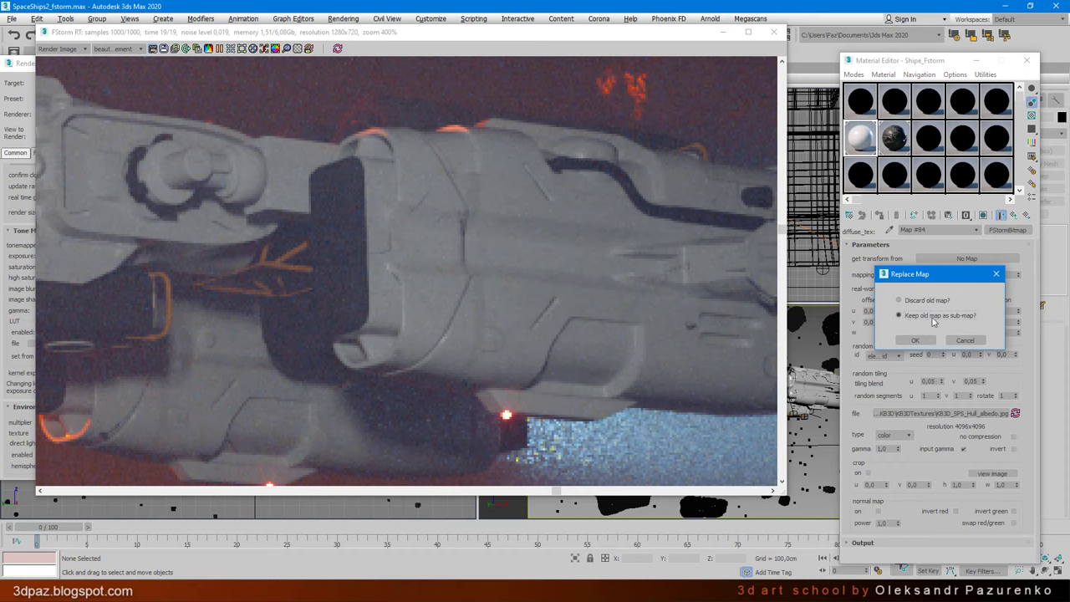
left_click(915, 340)
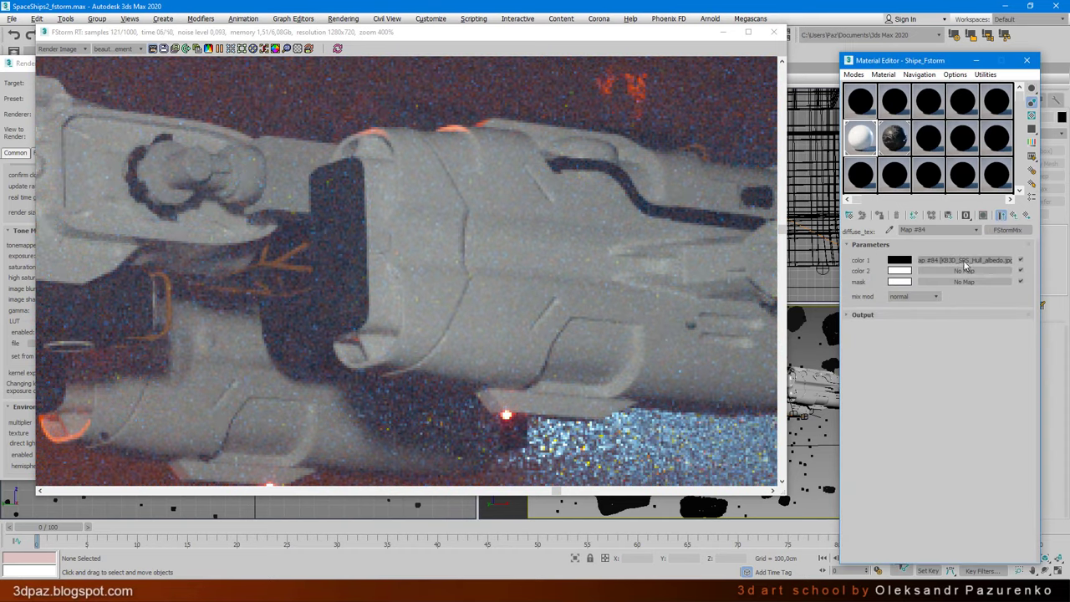
Copy the albedo into color 2 and wrap it in an FStormColorCorrection with multiplier 0,5
left_click_drag(966, 264, 962, 272)
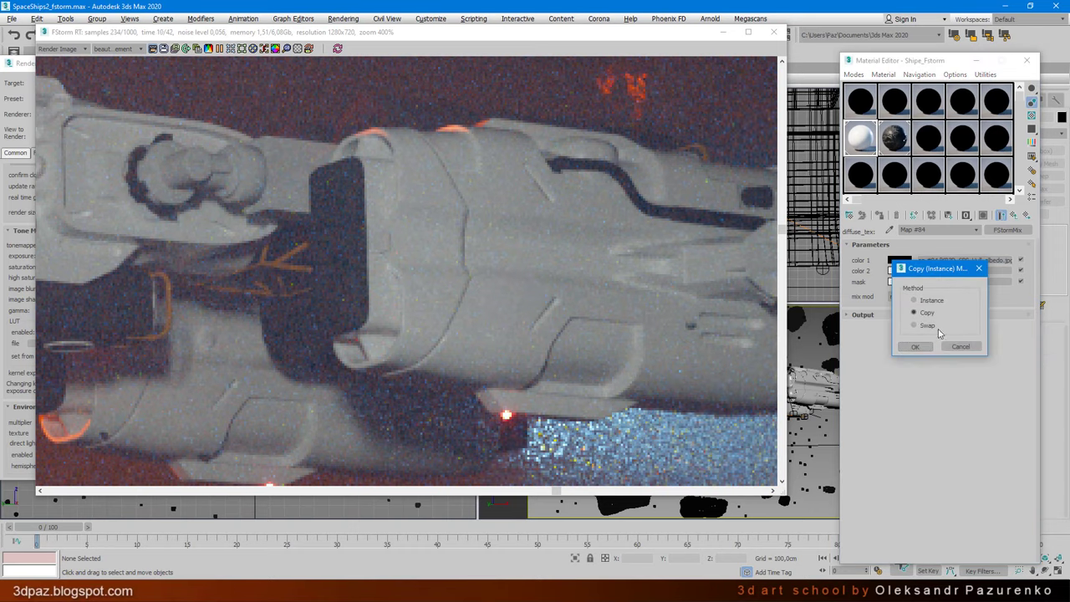
left_click(917, 347)
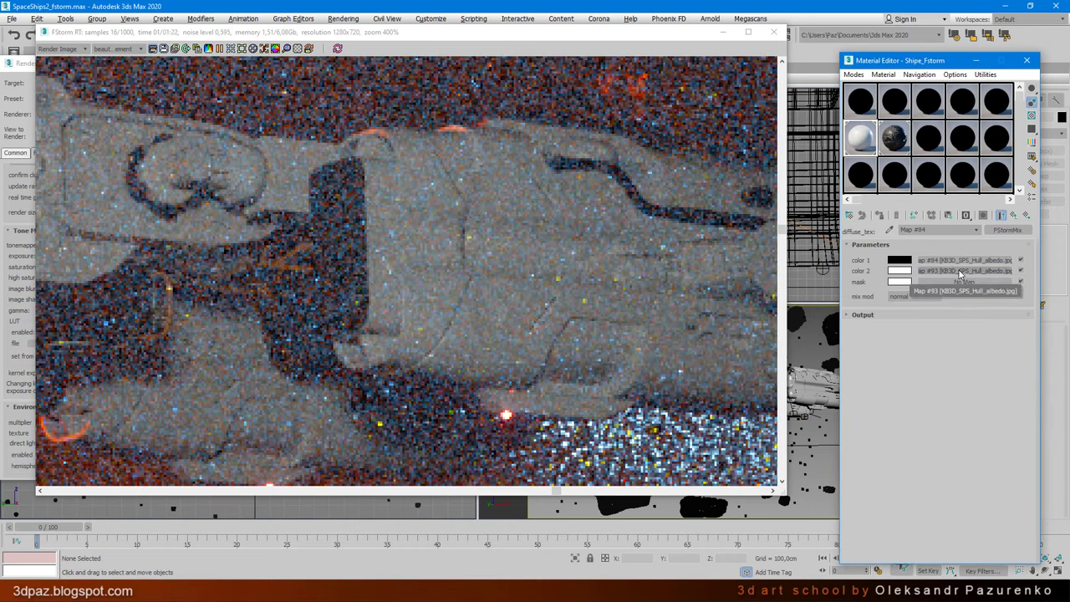
left_click(960, 272)
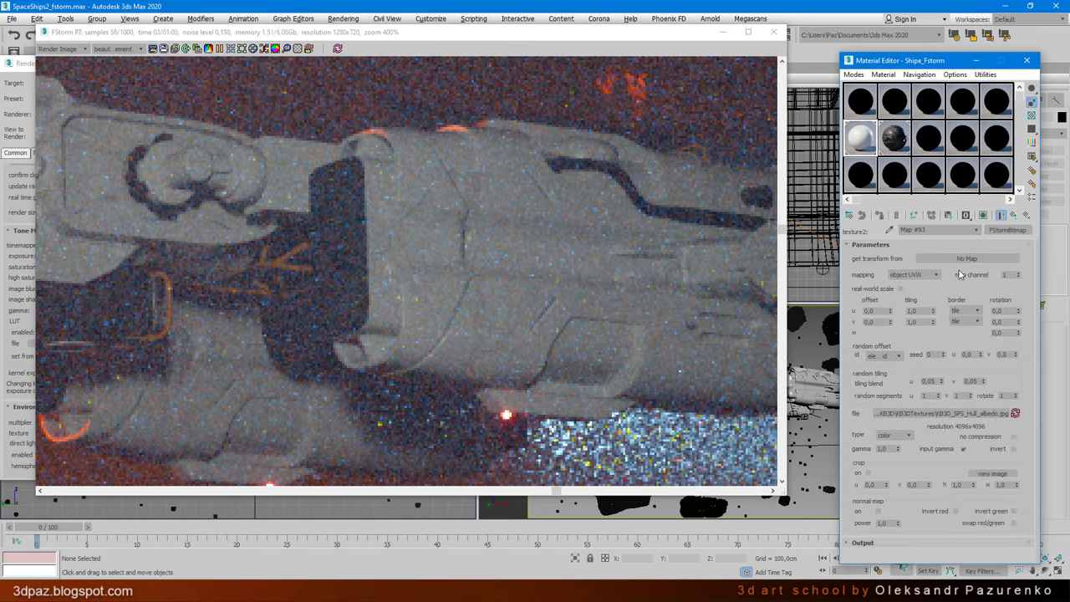
left_click(995, 229)
double_click(526, 241)
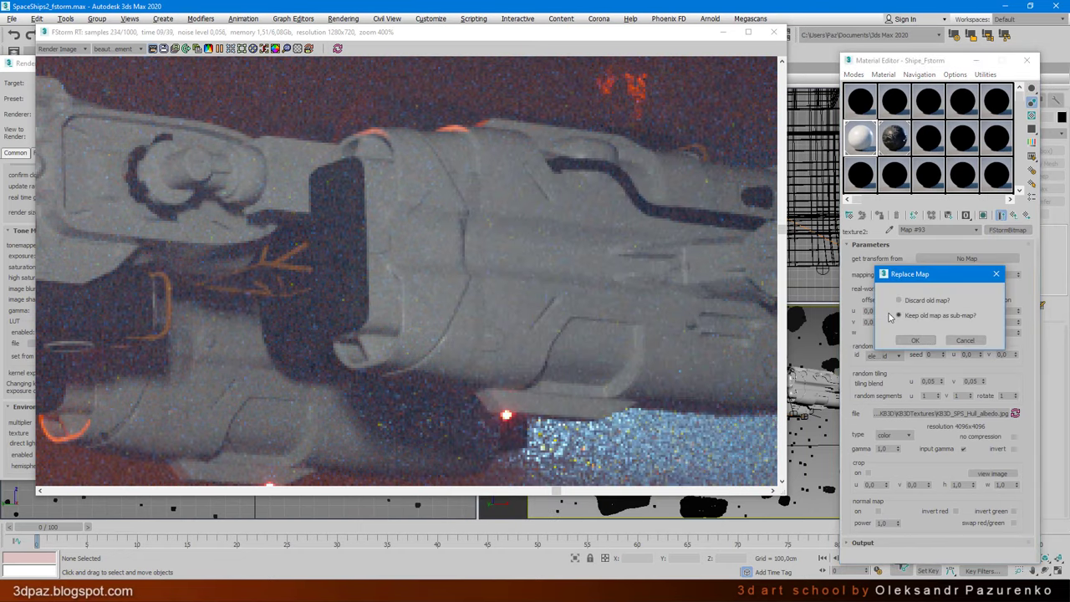
left_click(919, 341)
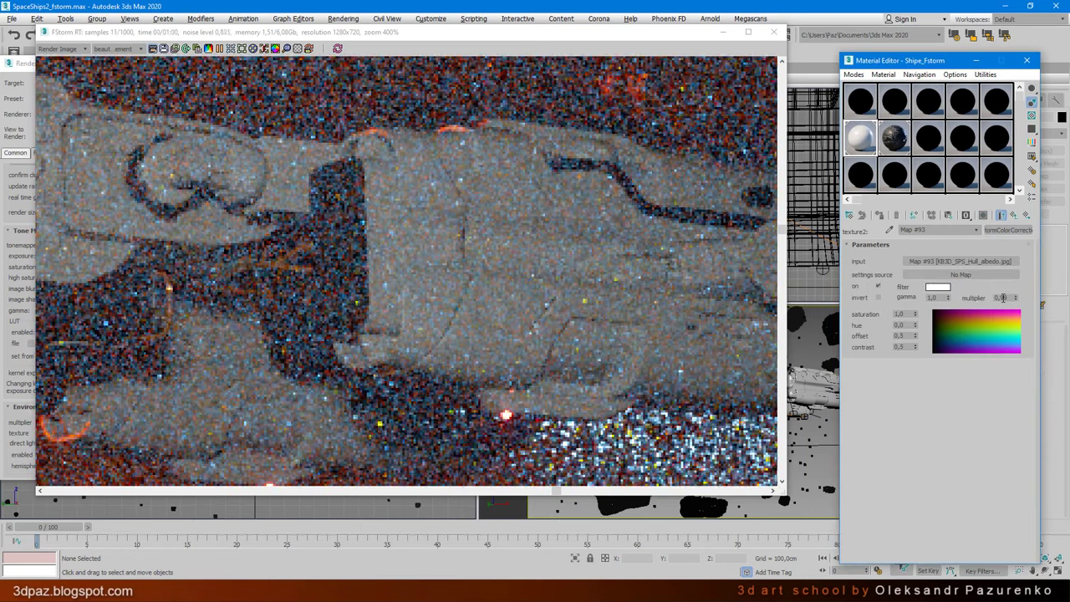
type("5")
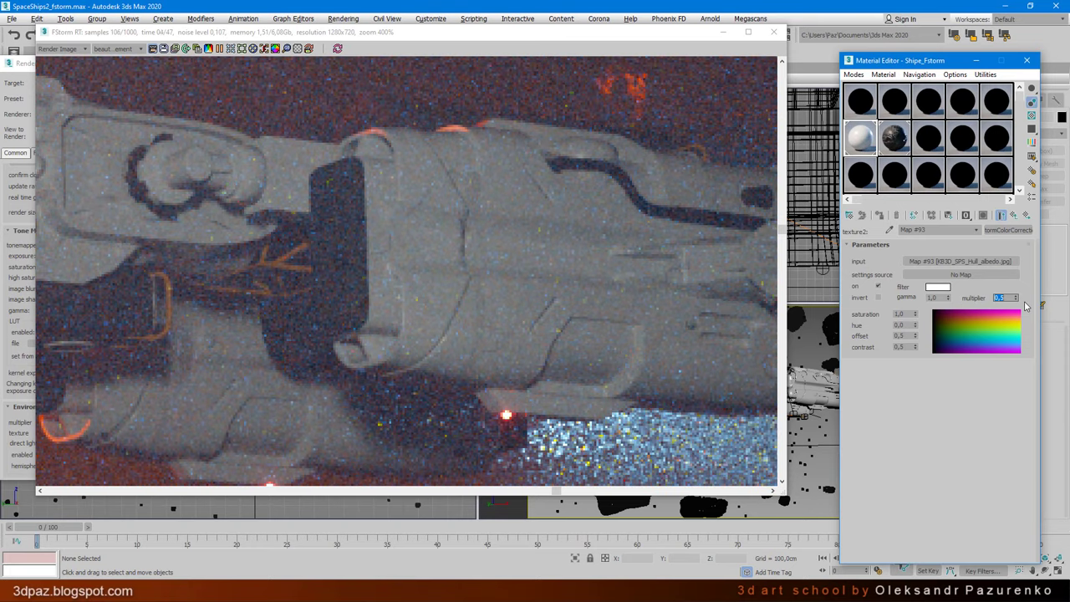
key("Return")
scroll(545, 308, "down", 2)
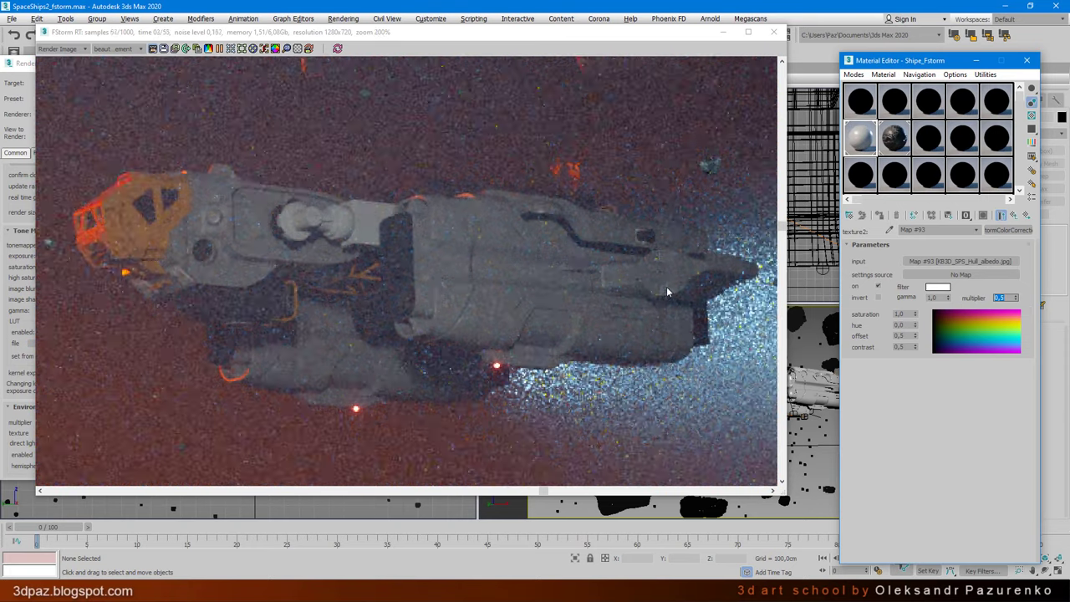
Add an FStormBitmap as the FStormMix mask
left_click(1026, 215)
left_click(964, 282)
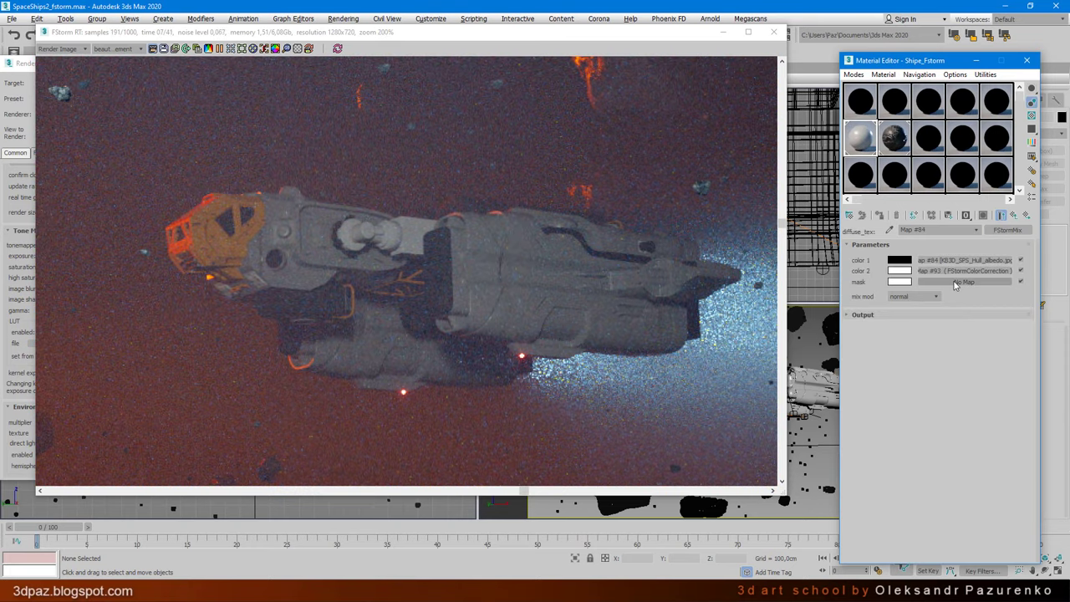
double_click(504, 218)
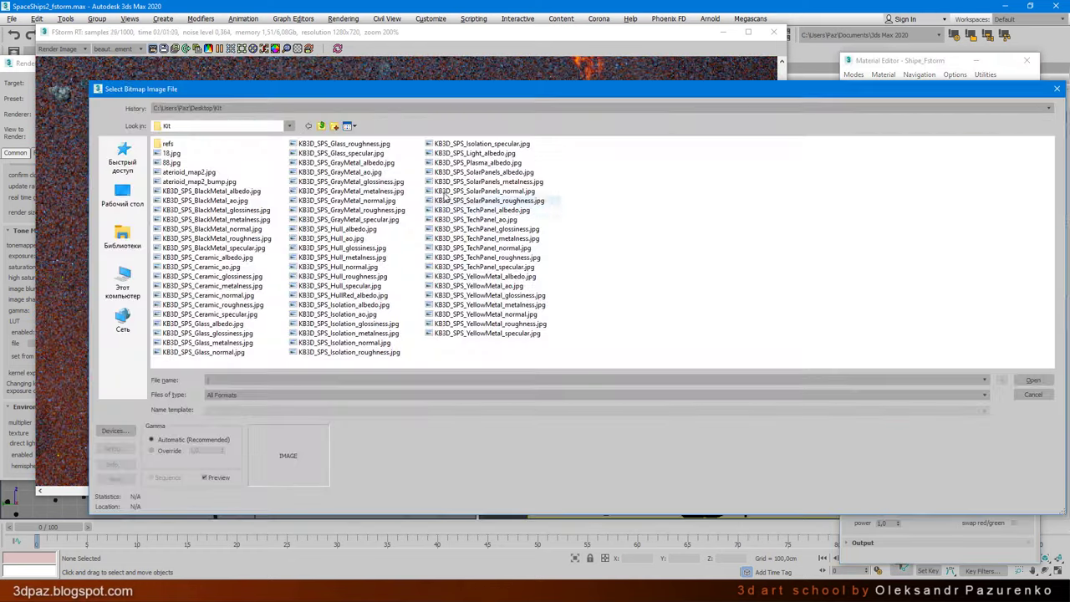
Load 88.jpg as the mask image
left_click(172, 162)
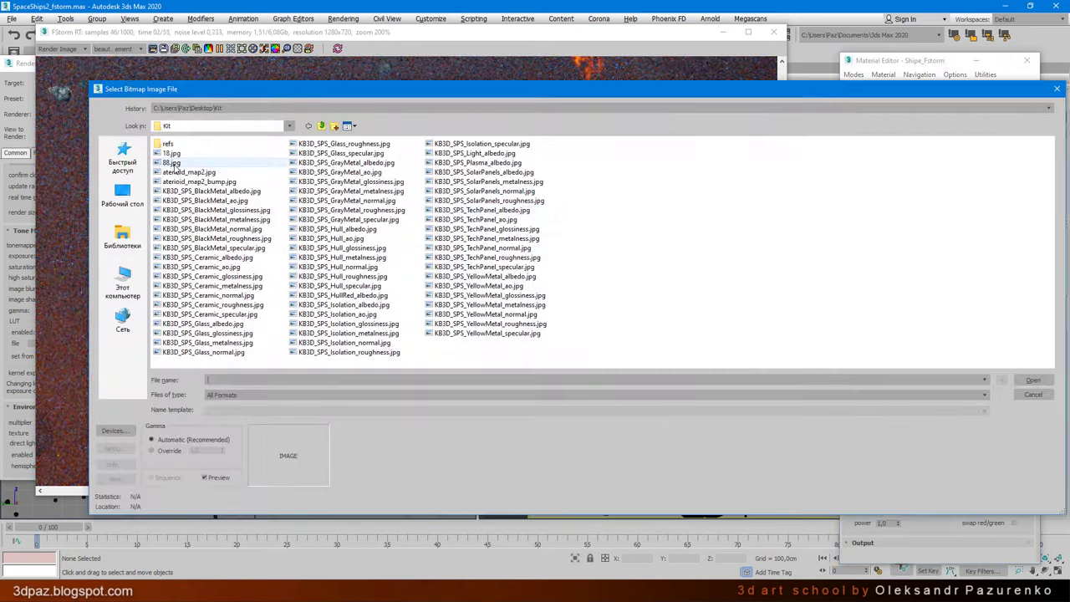
key("Return")
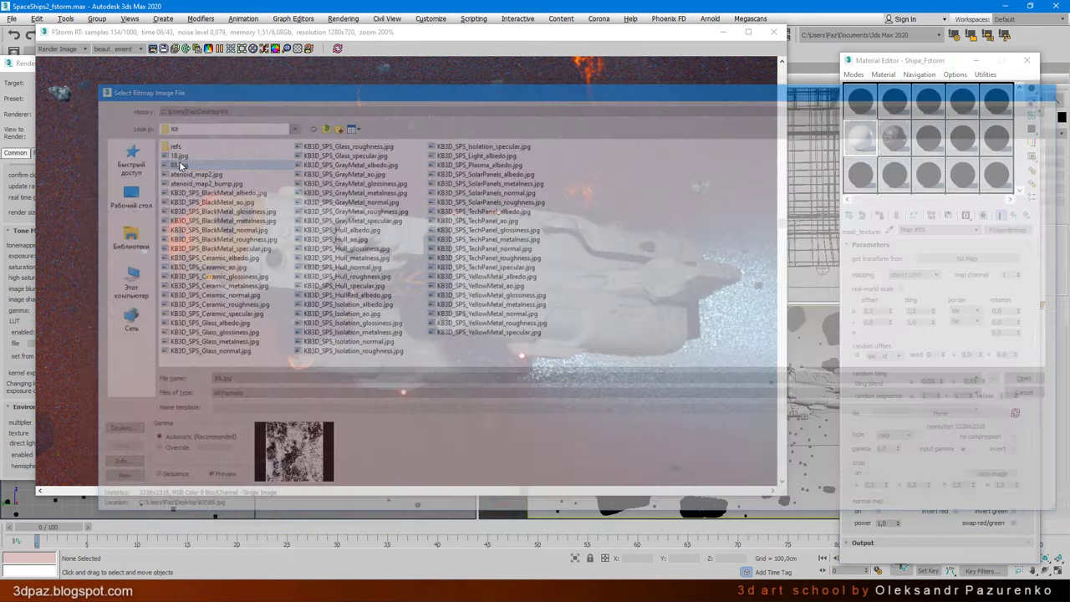
scroll(550, 291, "up", 3)
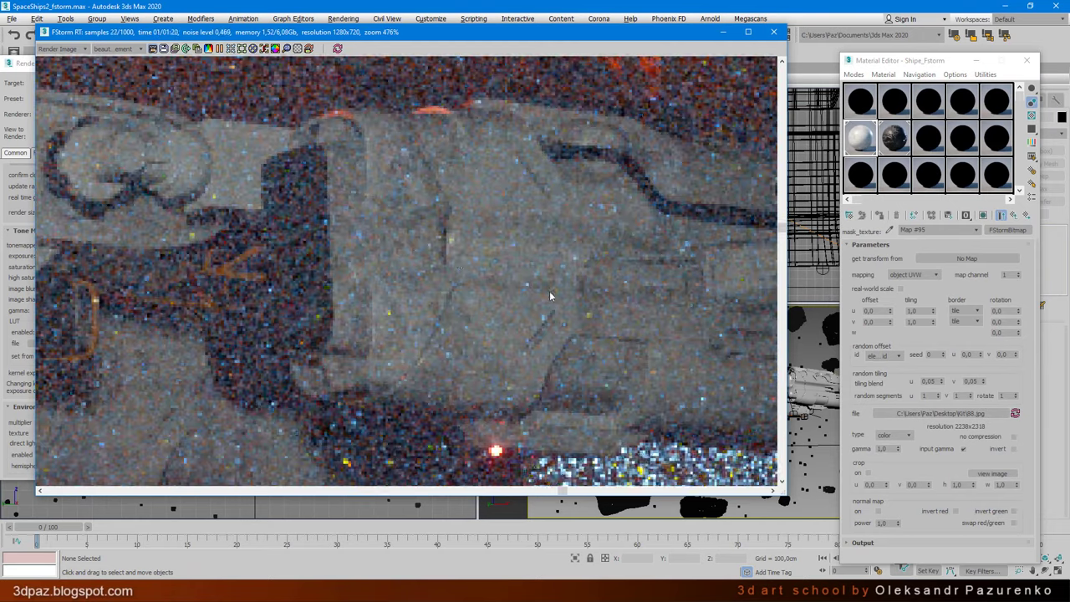
scroll(463, 253, "down", 1)
Set the parent Mix map's mode to Multiply
left_click(1017, 216)
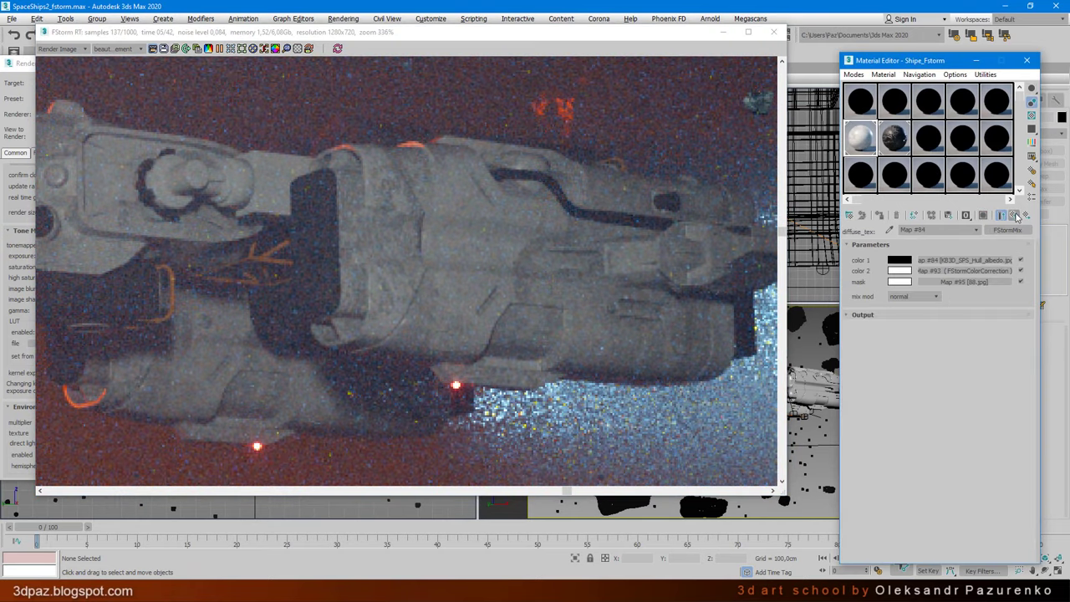
left_click(935, 297)
left_click(899, 329)
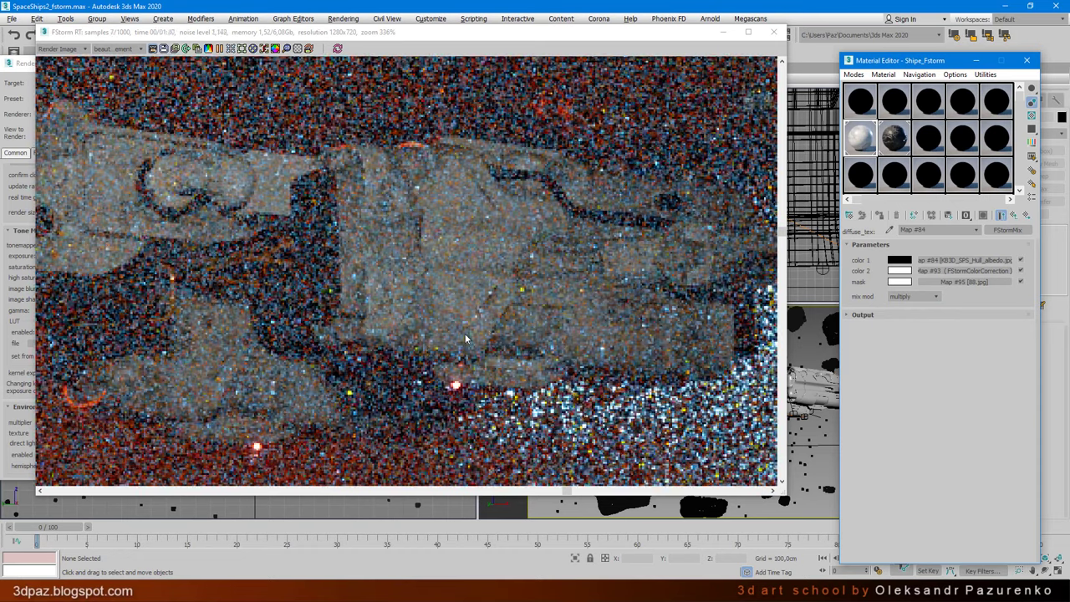
scroll(456, 314, "down", 3)
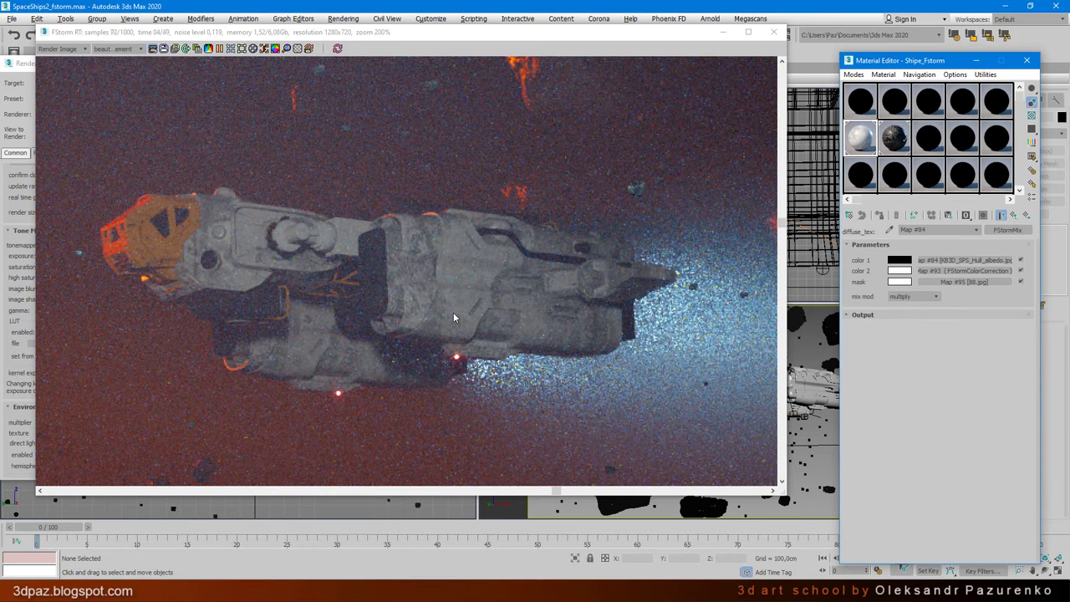
scroll(454, 312, "down", 2)
scroll(453, 312, "up", 3)
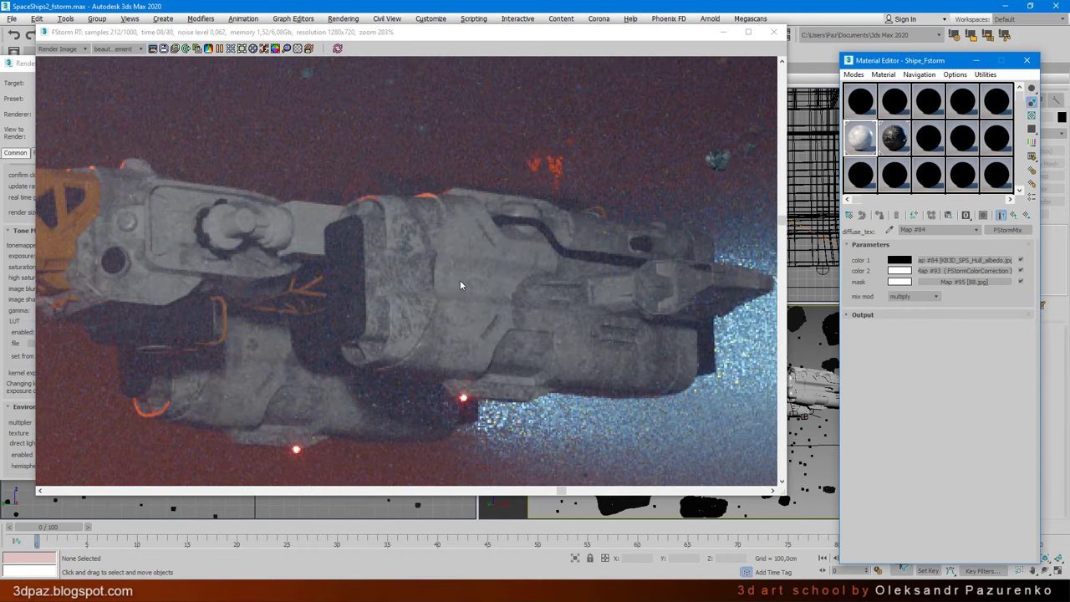
Set the colour-correction multiplier to 0.7, then return to the Shipe_Fstorm Multi/Sub-Object material
left_click(999, 271)
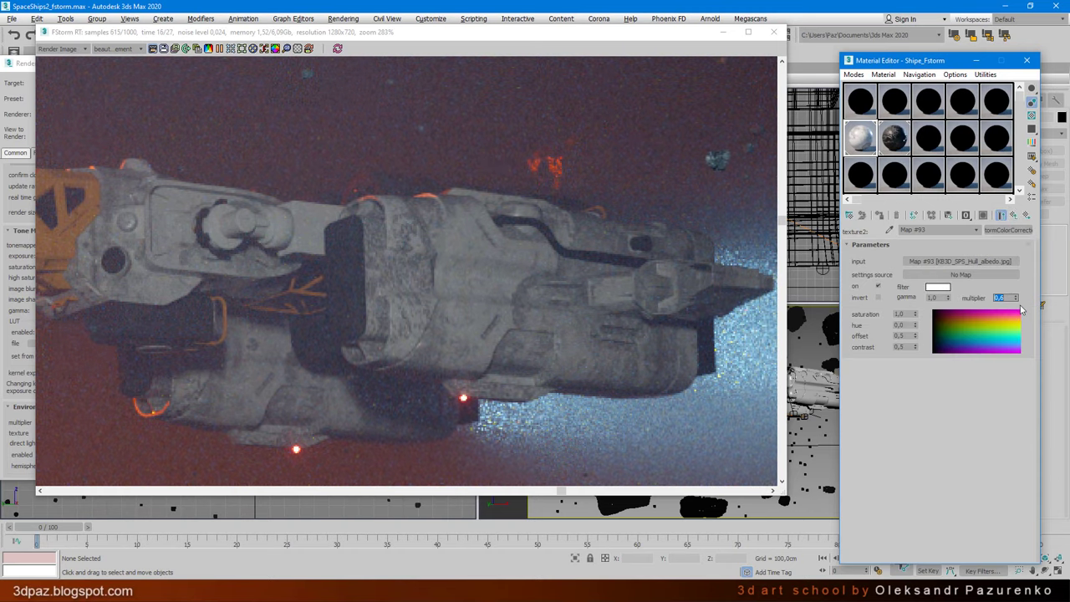
key("Return")
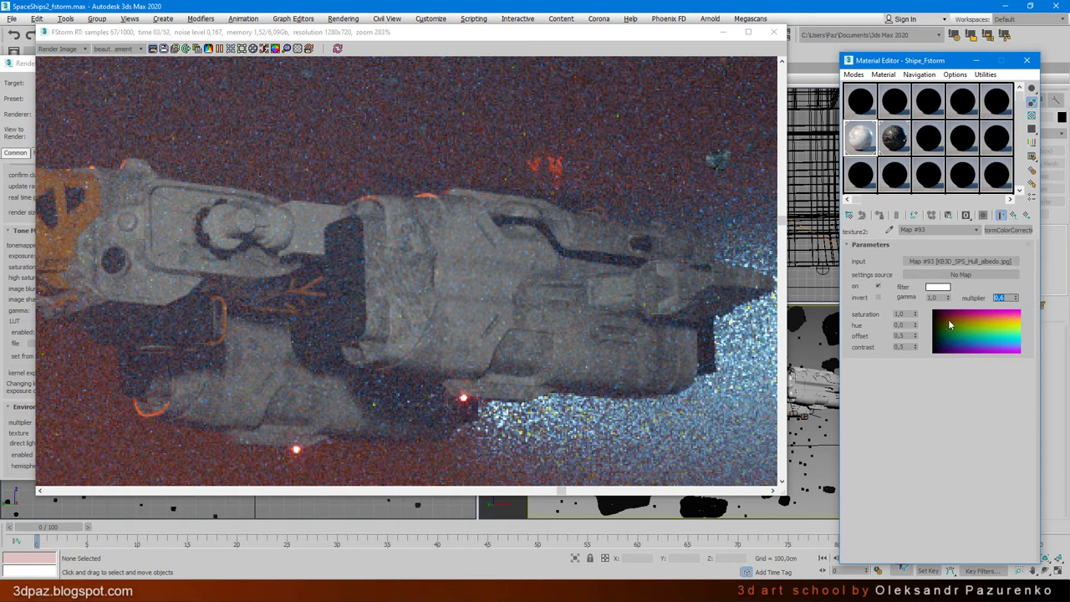
type("0,7")
key("Return")
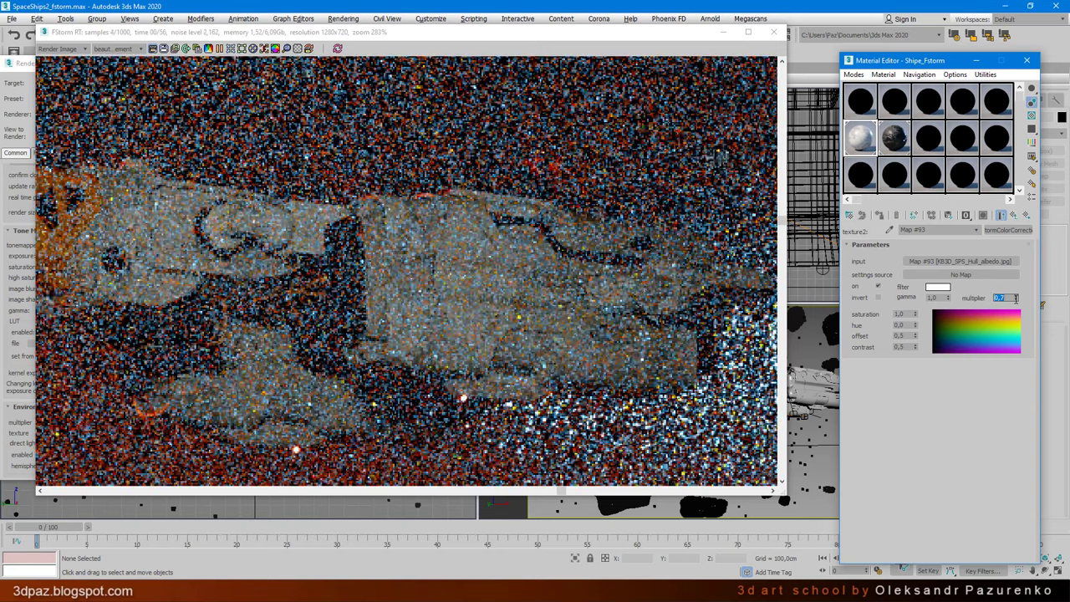
left_click(500, 298)
scroll(499, 294, "down", 1)
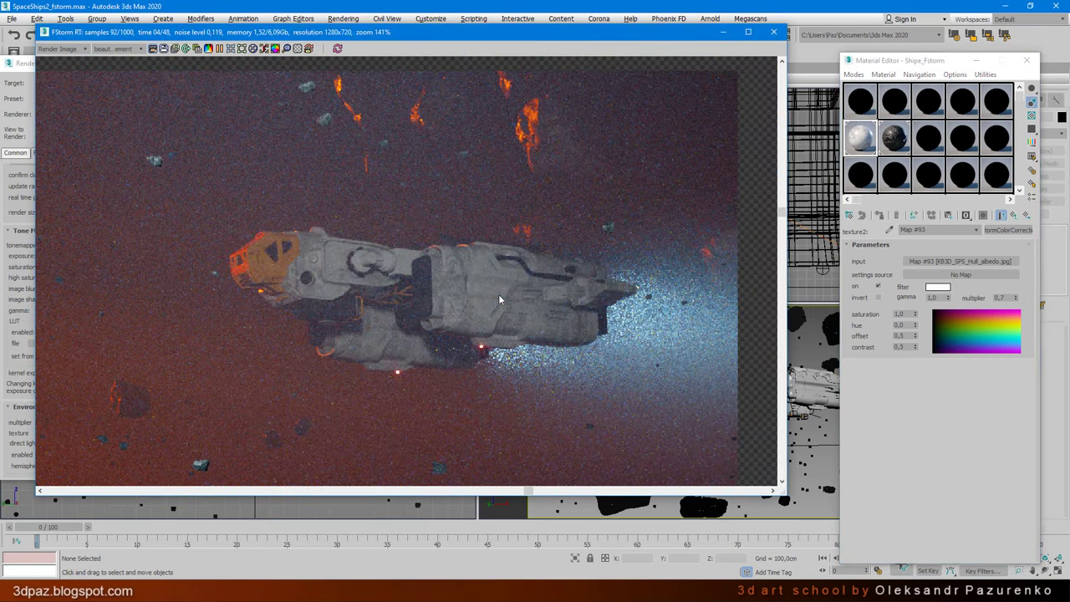
scroll(461, 313, "up", 1)
scroll(508, 313, "down", 1)
scroll(398, 240, "up", 1)
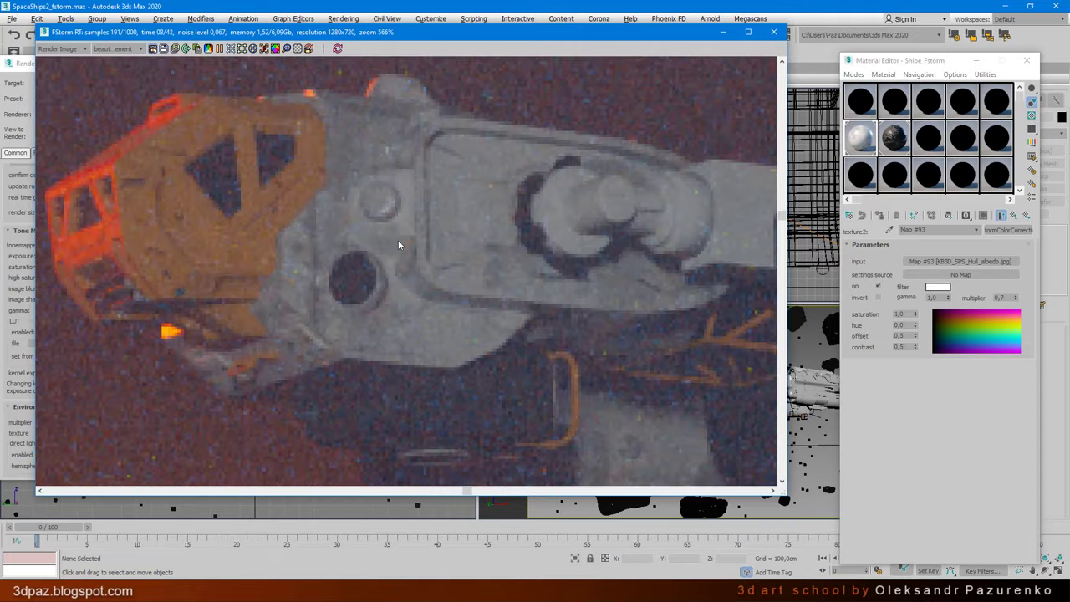
scroll(406, 226, "down", 2)
left_click(1013, 215)
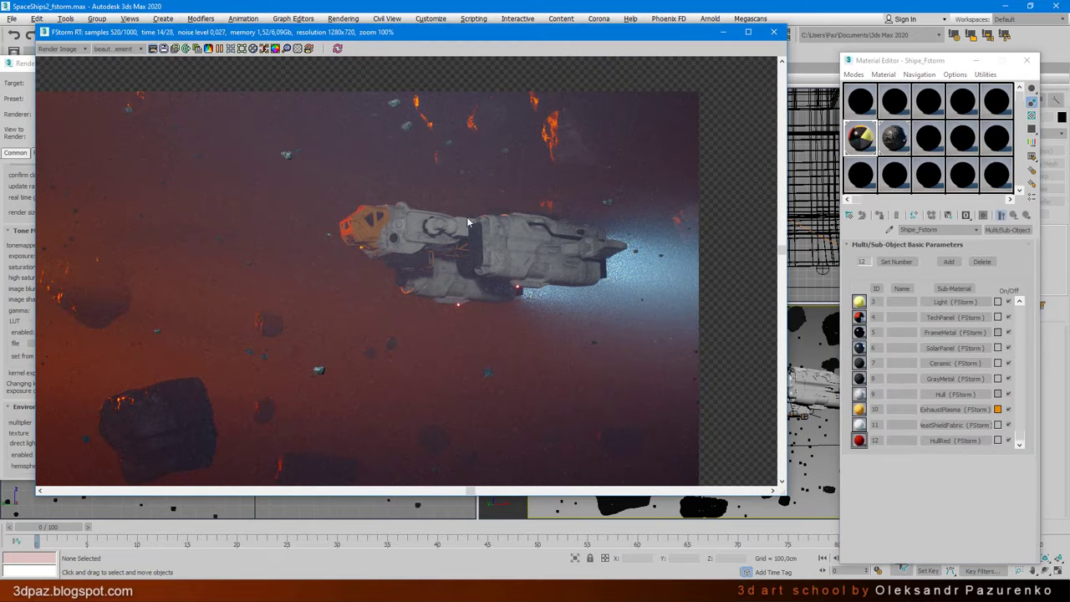
Lower the TechPanel sub-material's diffuse level to 0.72
scroll(407, 228, "up", 3)
left_click(943, 318)
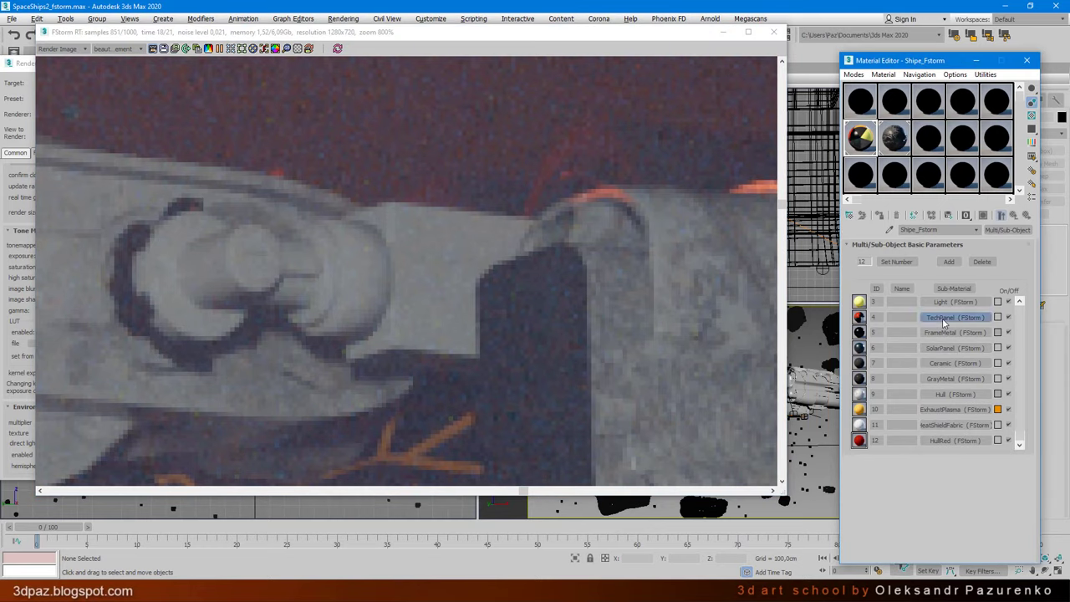
left_click_drag(911, 272, 917, 283)
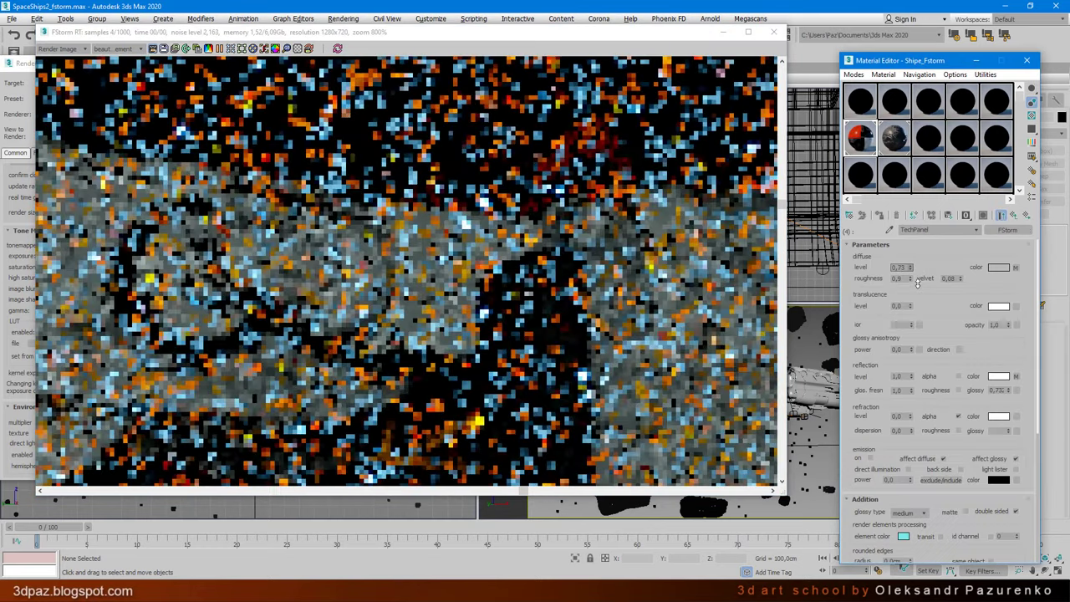
scroll(488, 307, "down", 3)
scroll(501, 309, "down", 3)
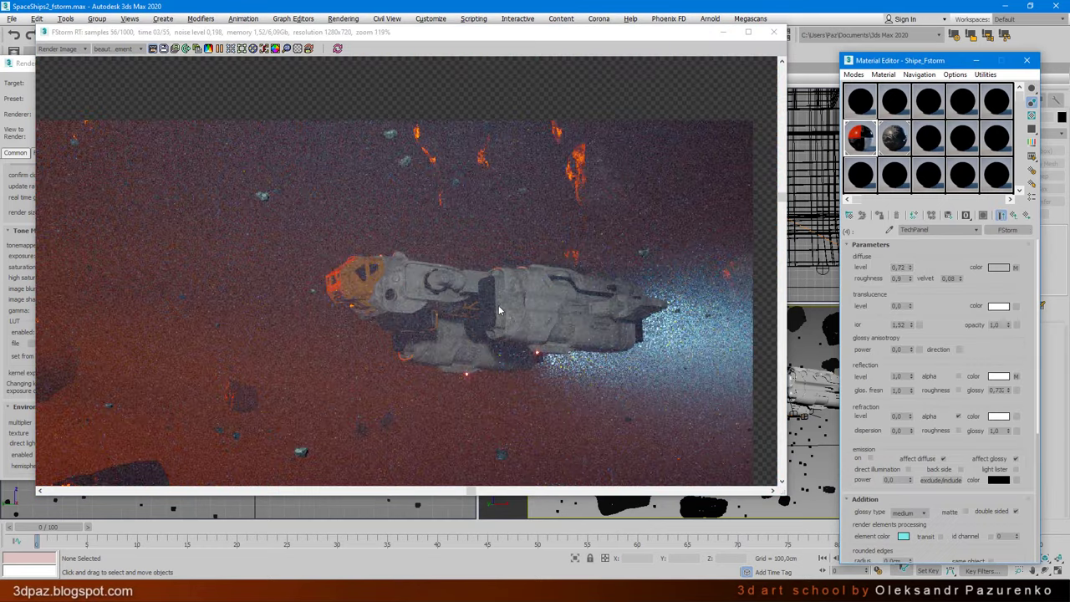
scroll(370, 203, "down", 1)
scroll(395, 282, "up", 5)
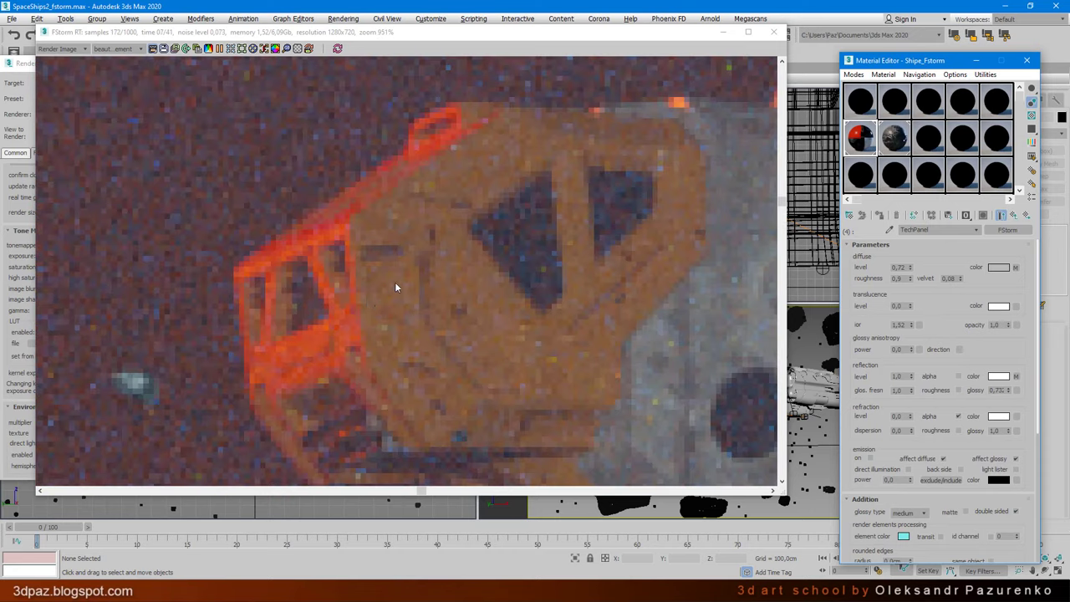
scroll(381, 168, "down", 6)
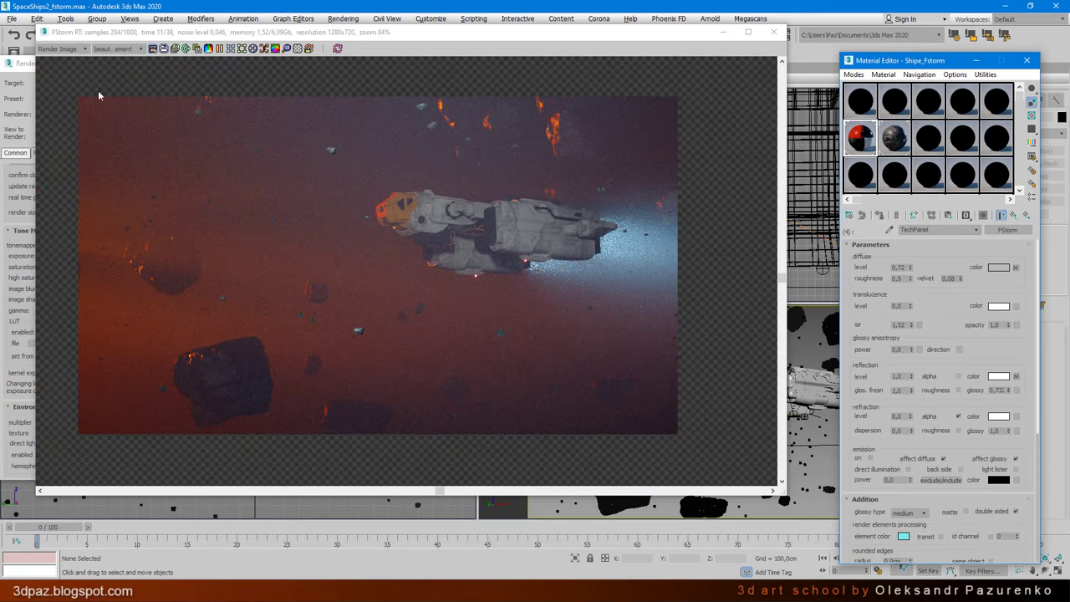
Place the FStorm render window and Render Setup side by side
left_click_drag(125, 31, 372, 41)
left_click(70, 63)
left_click_drag(69, 64, 142, 61)
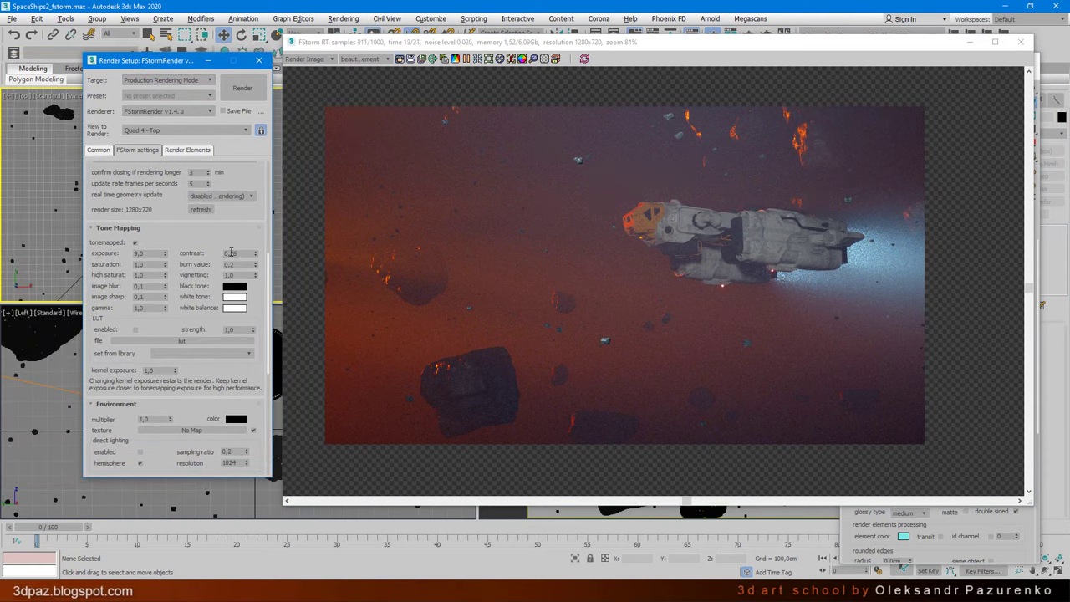
Set tone mapping to exposure 11, contrast 0.35, burn 1.0 and vignetting 2.32
left_click(257, 251)
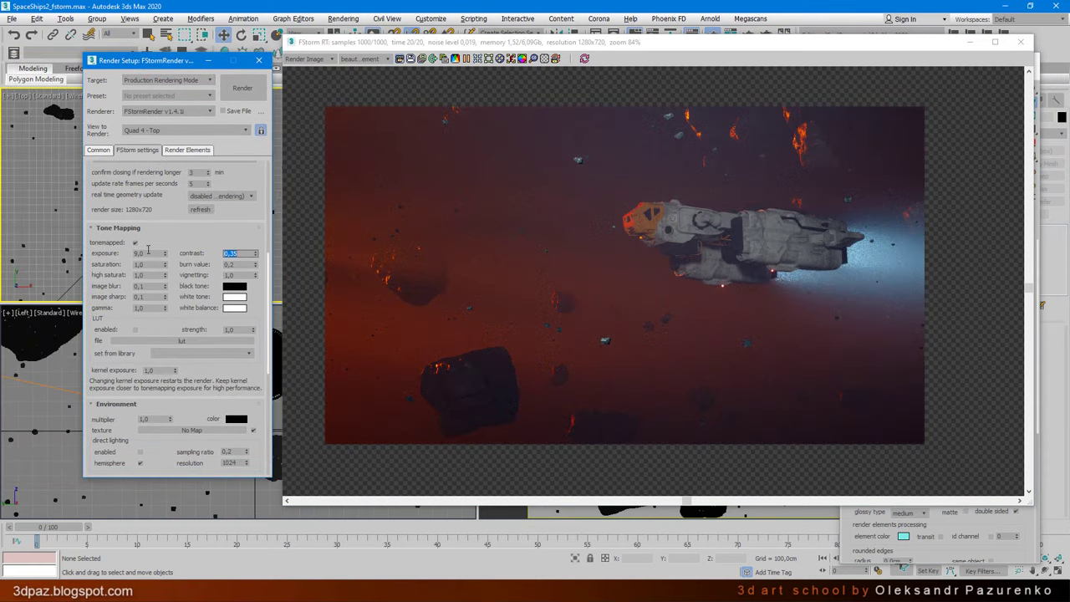
left_click_drag(148, 251, 115, 254)
type("11")
key("Return")
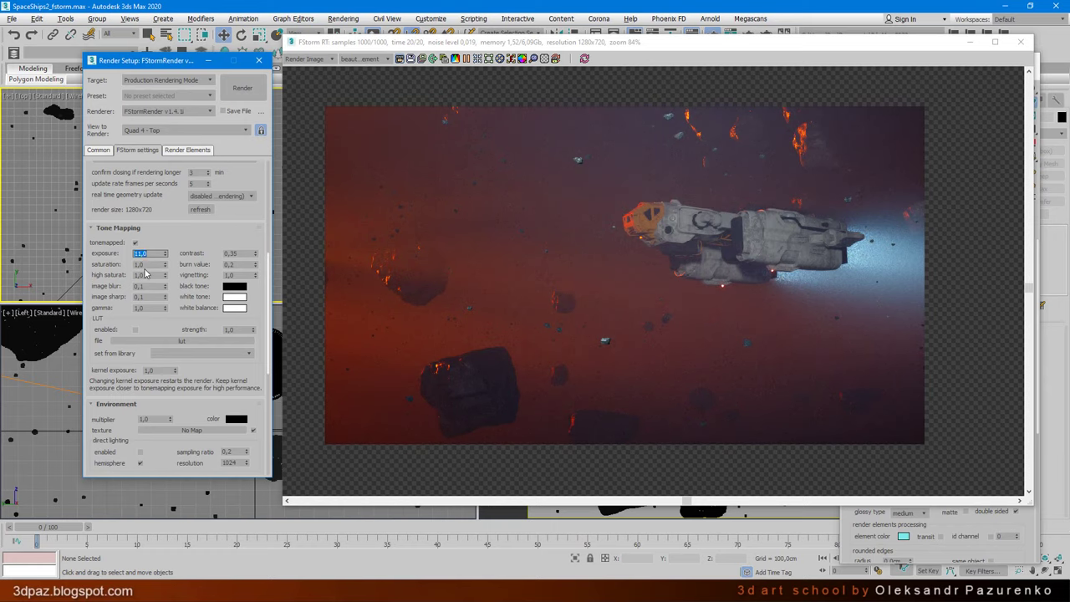
left_click(233, 264)
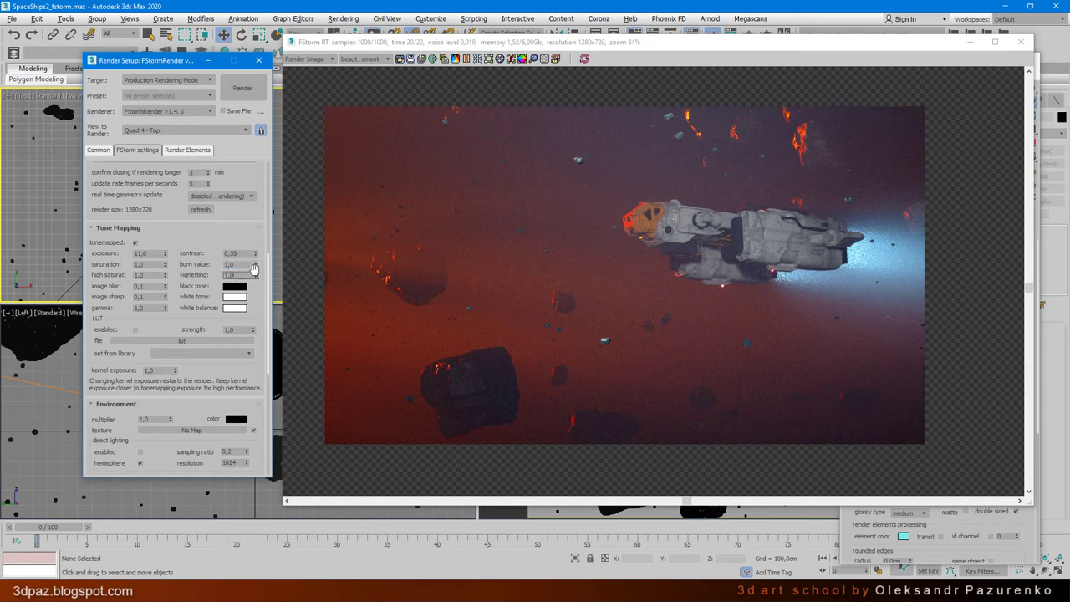
mouse_move(255, 275)
left_mouse_down()
mouse_move(263, 230)
mouse_move(882, 182)
left_mouse_up()
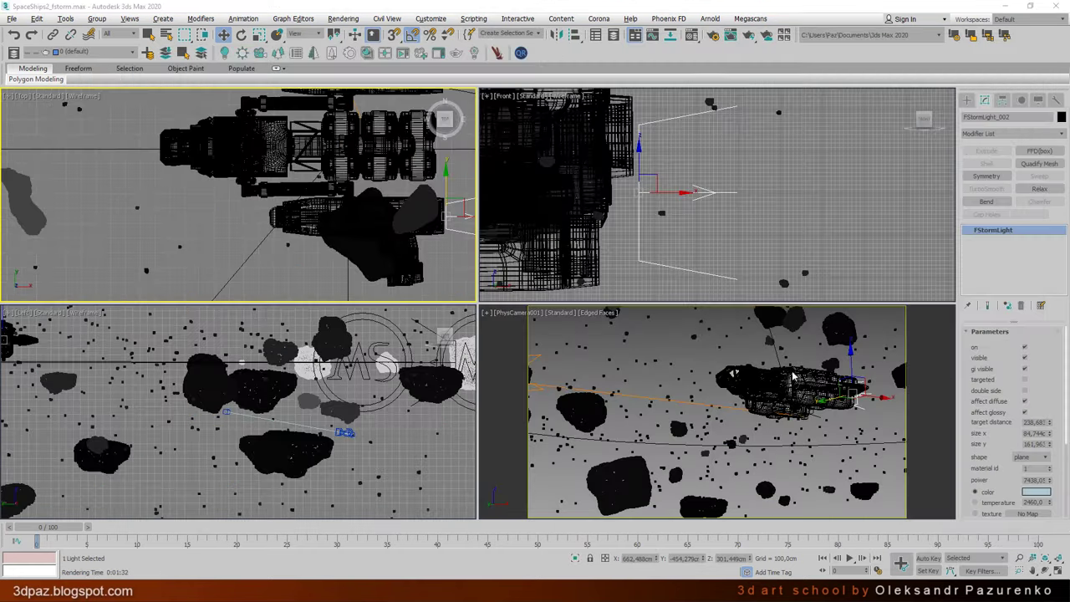
In a maximized perspective view of the engines, halve the exhaust light's Size Y to 80.981 cm
left_click(1060, 570)
key("p")
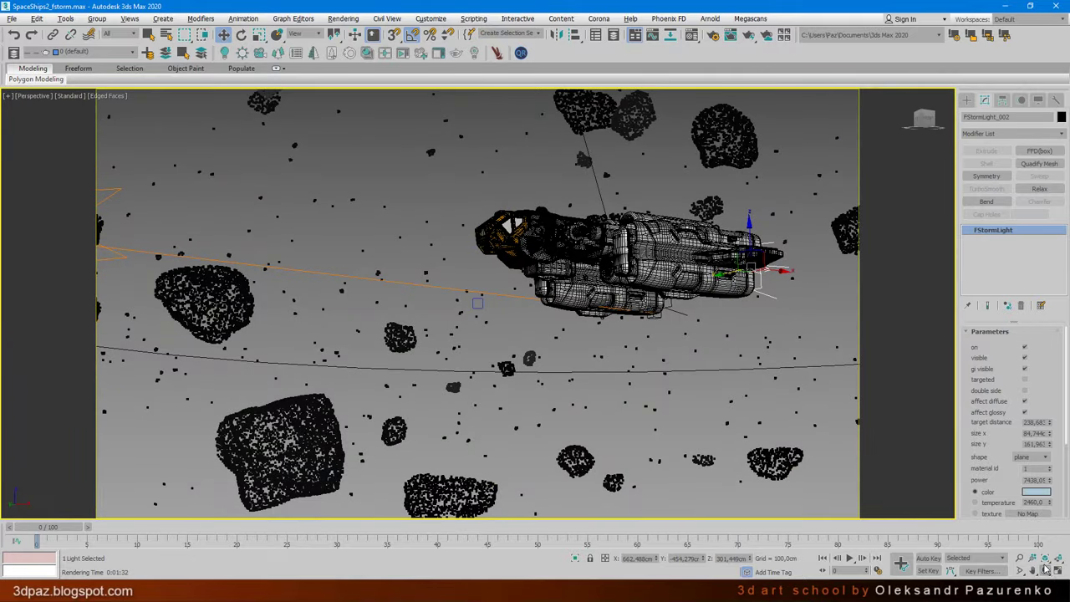
key("z")
left_click_drag(867, 443, 753, 377)
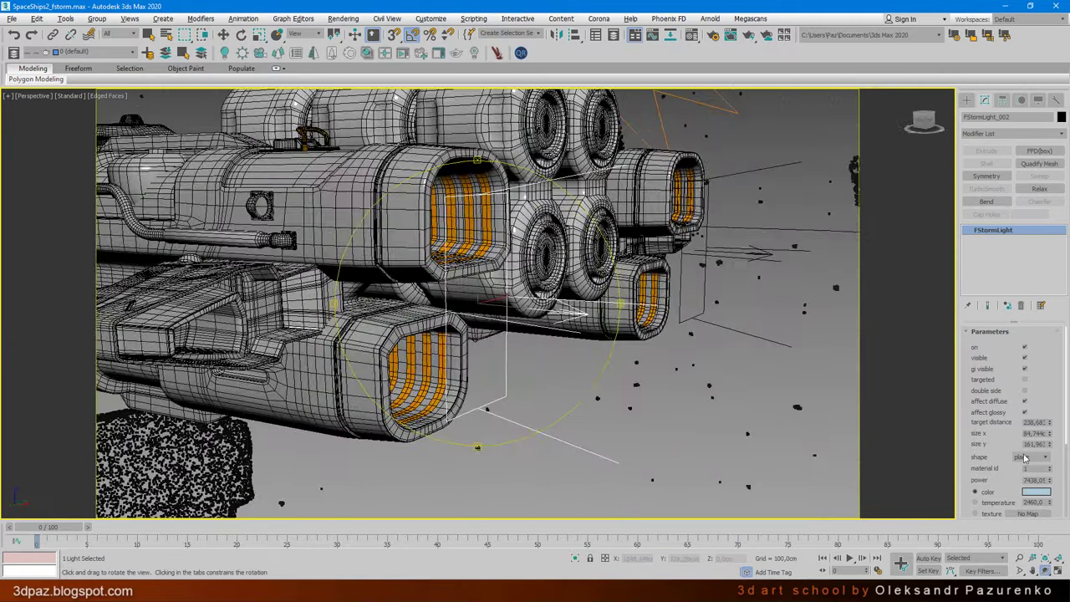
left_click_drag(1050, 450, 1050, 468)
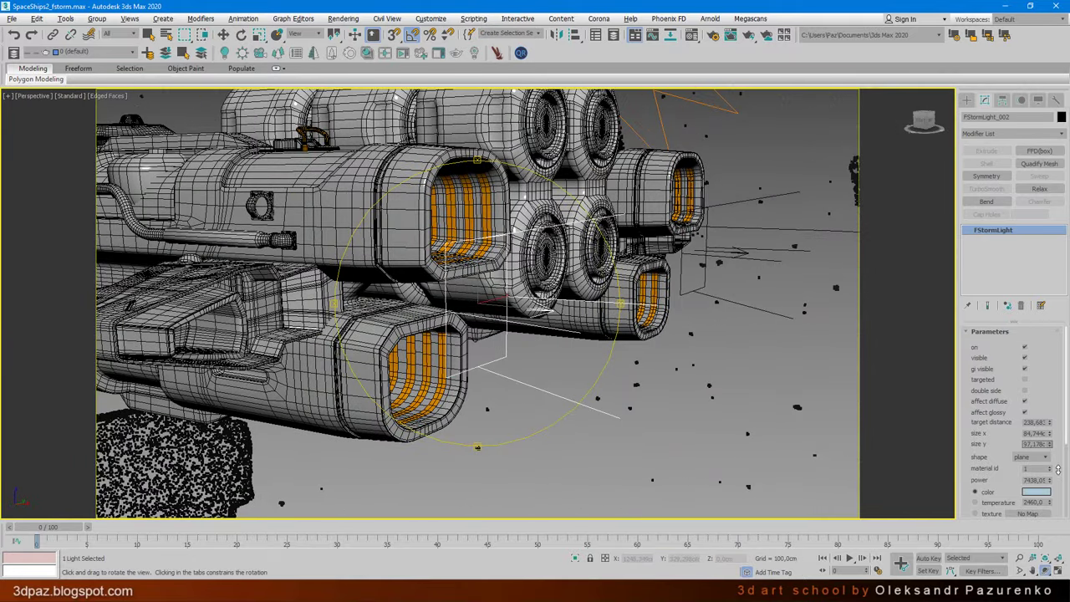
Shift-copy both exhaust lights down to the lower engine nozzles
key("w")
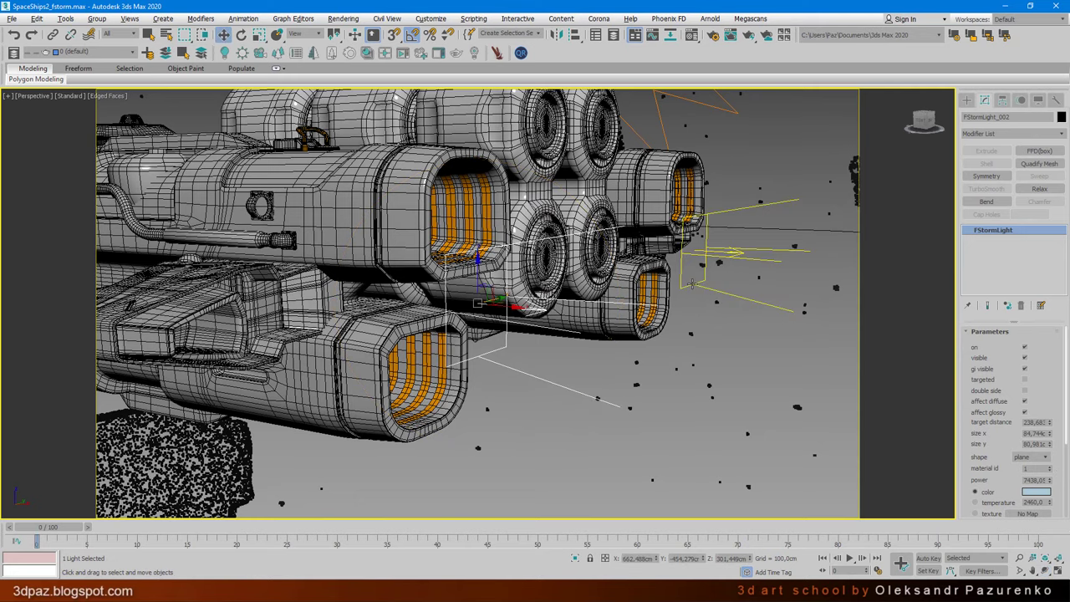
left_click(736, 219, "ctrl")
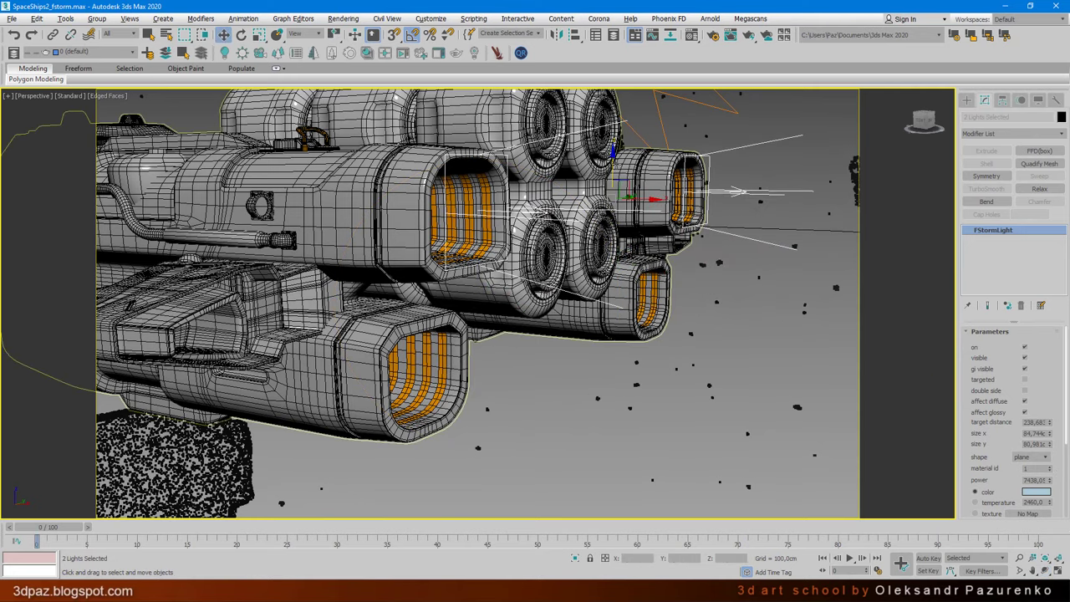
left_click_drag(613, 191, 616, 300)
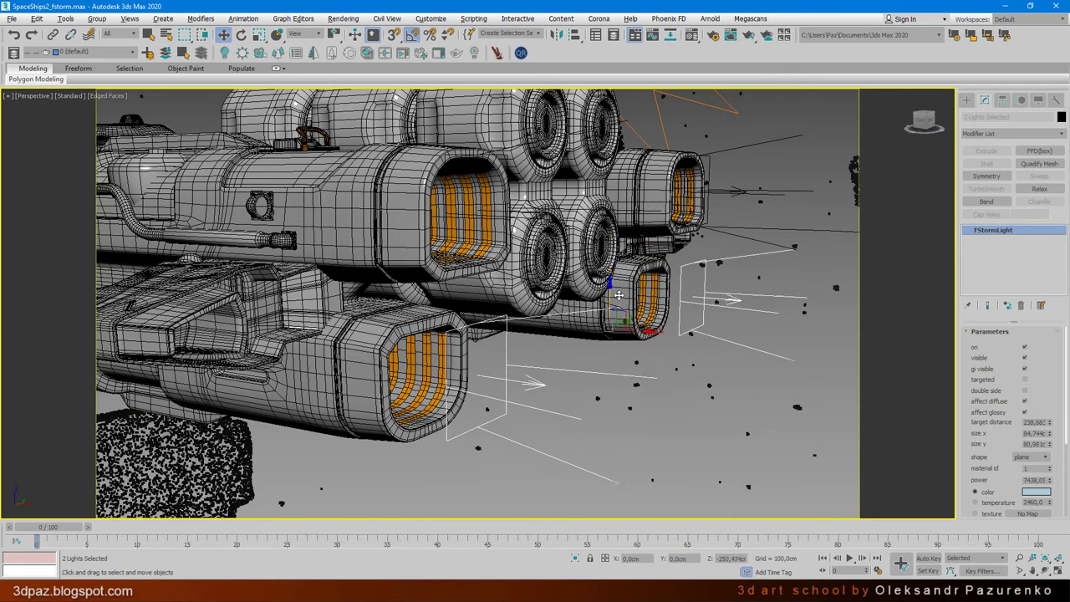
left_click(527, 350)
middle_click_drag(527, 351, 504, 369, "alt")
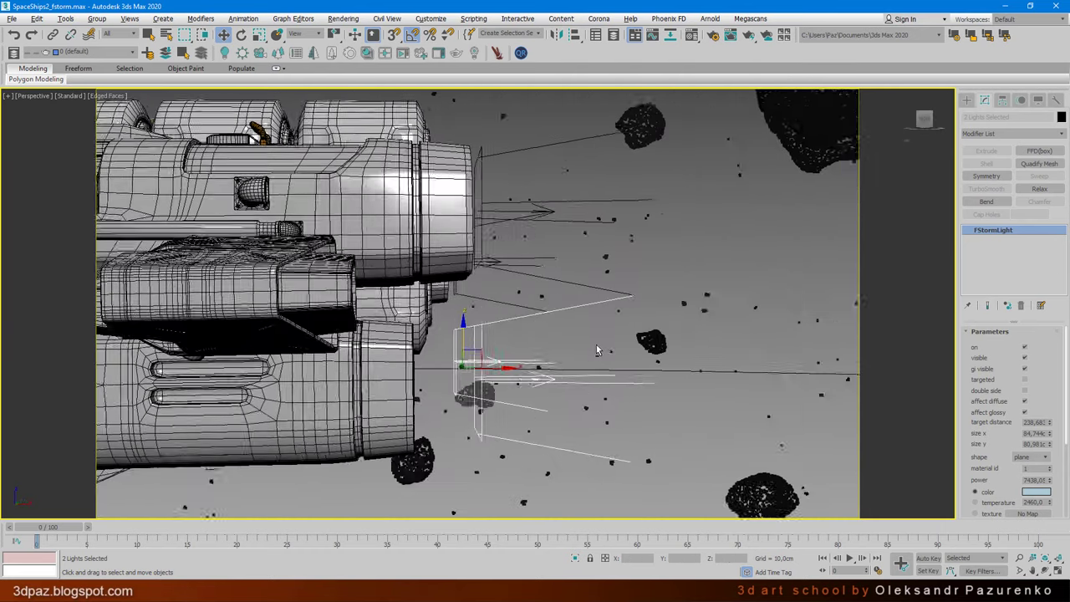
scroll(505, 369, "up", 3)
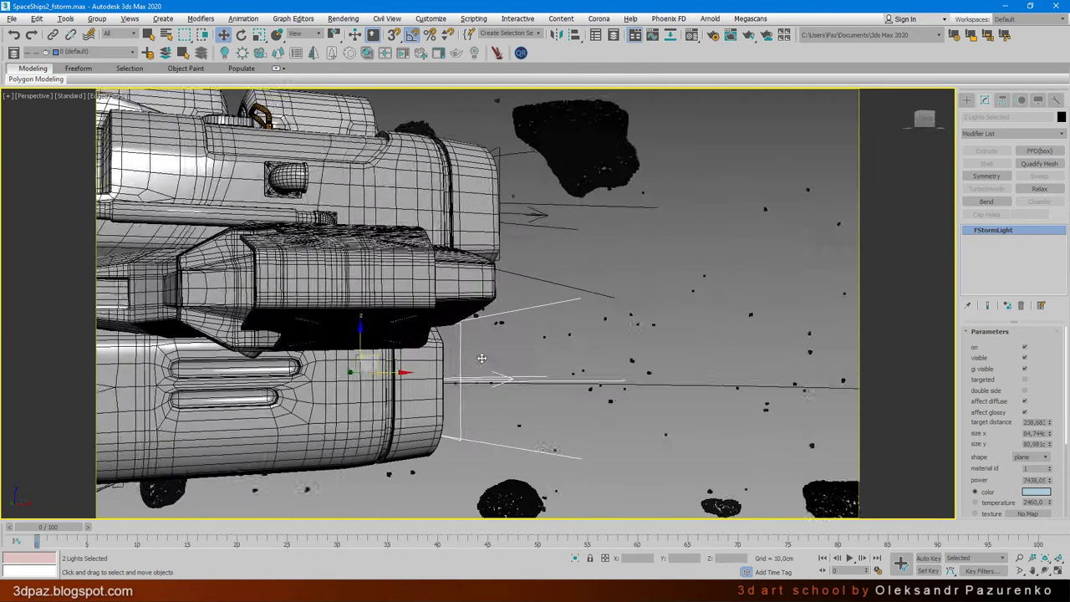
Restore the four-view layout with the camera view active
left_click(1057, 571)
key("ctrl+d")
key("c")
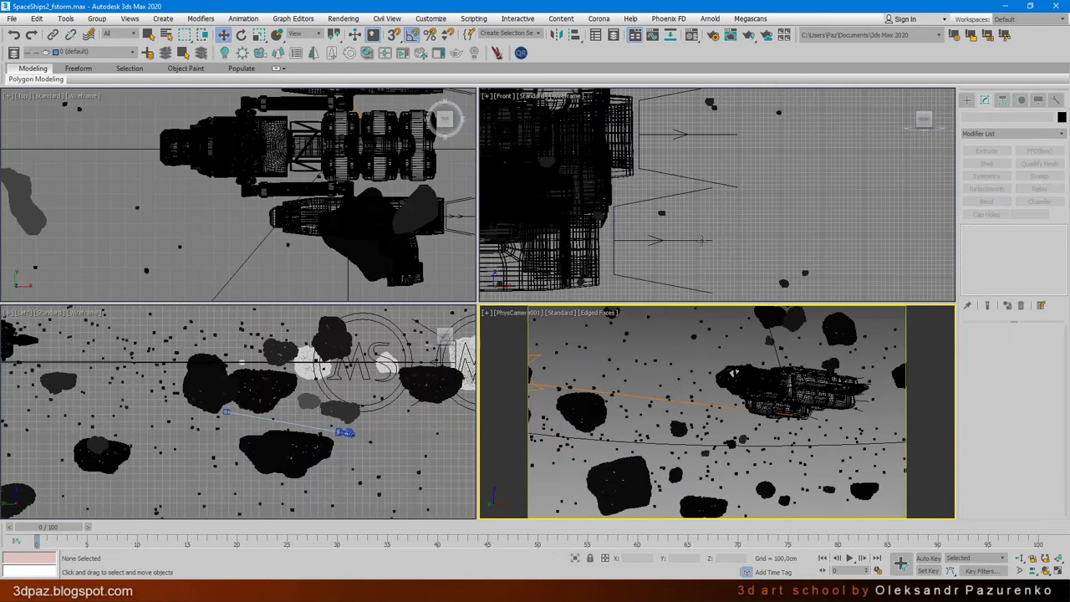
left_click(713, 34)
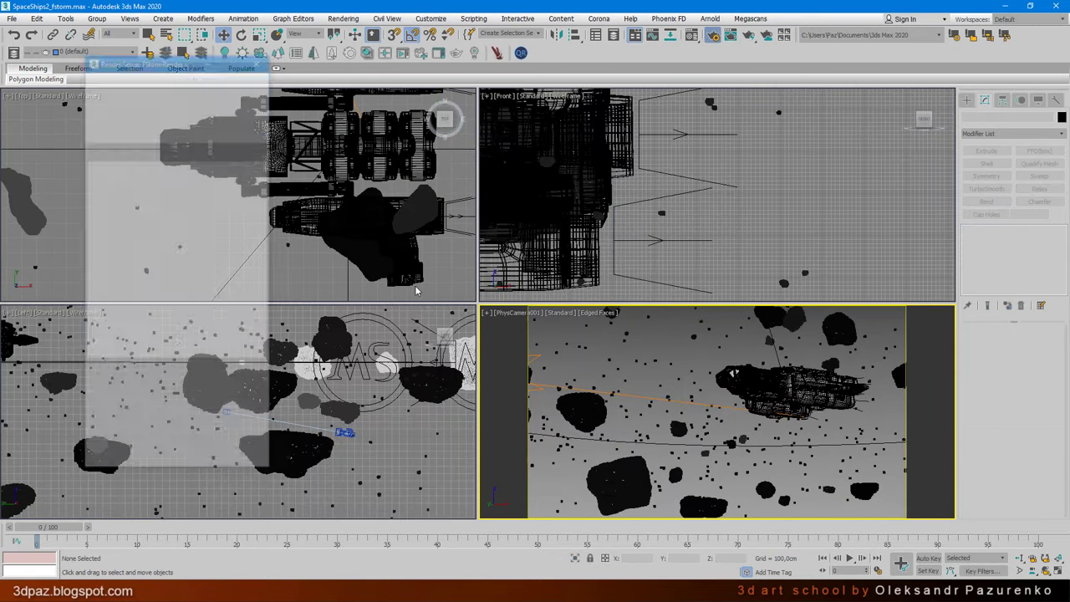
Run the FStorm RT render and zoom in to check the stronger blue engine glow
left_click(181, 416)
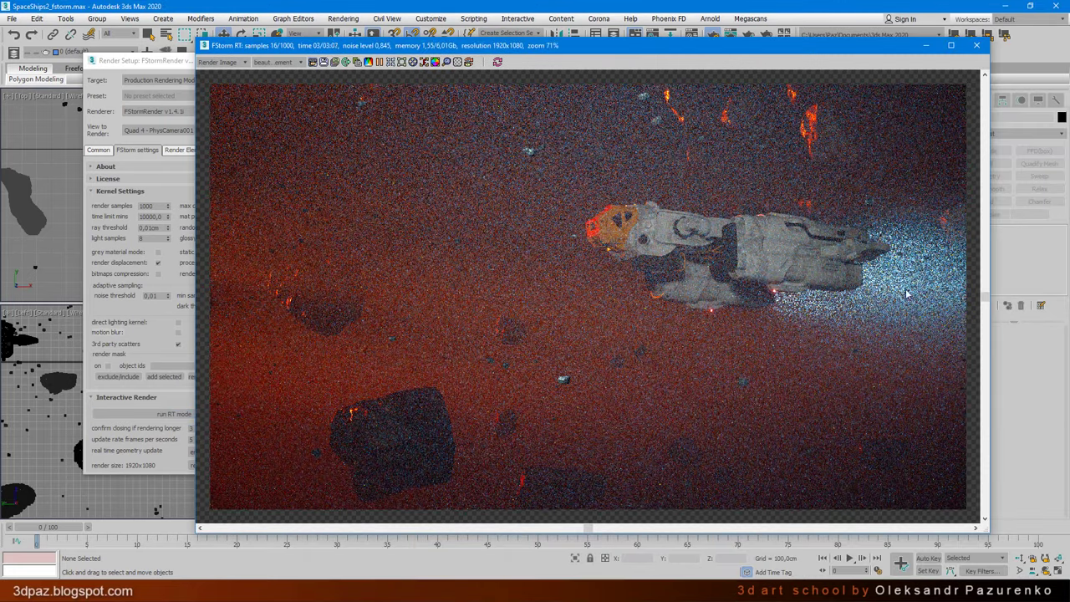
scroll(917, 276, "up", 3)
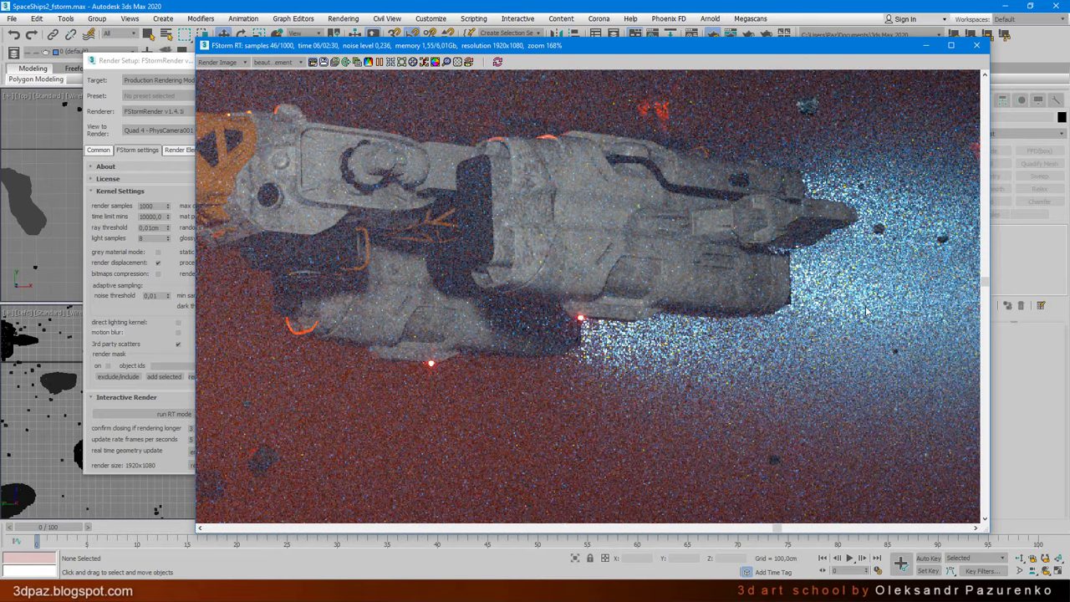
scroll(867, 311, "down", 2)
scroll(867, 311, "down", 1)
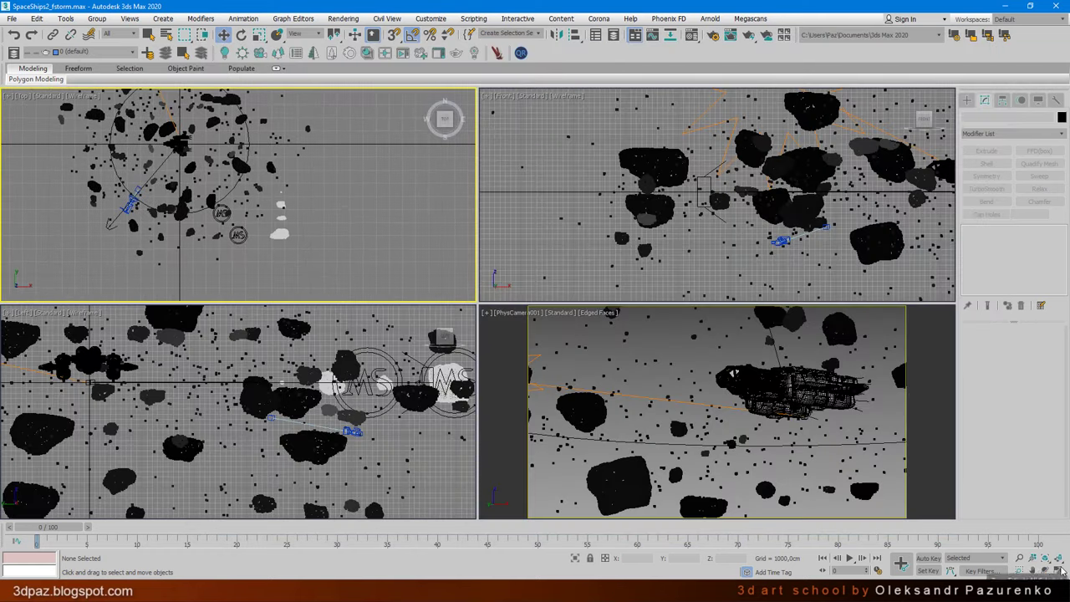
In the maximized top view, make a copy of the debris scatter below the original
key("alt+w")
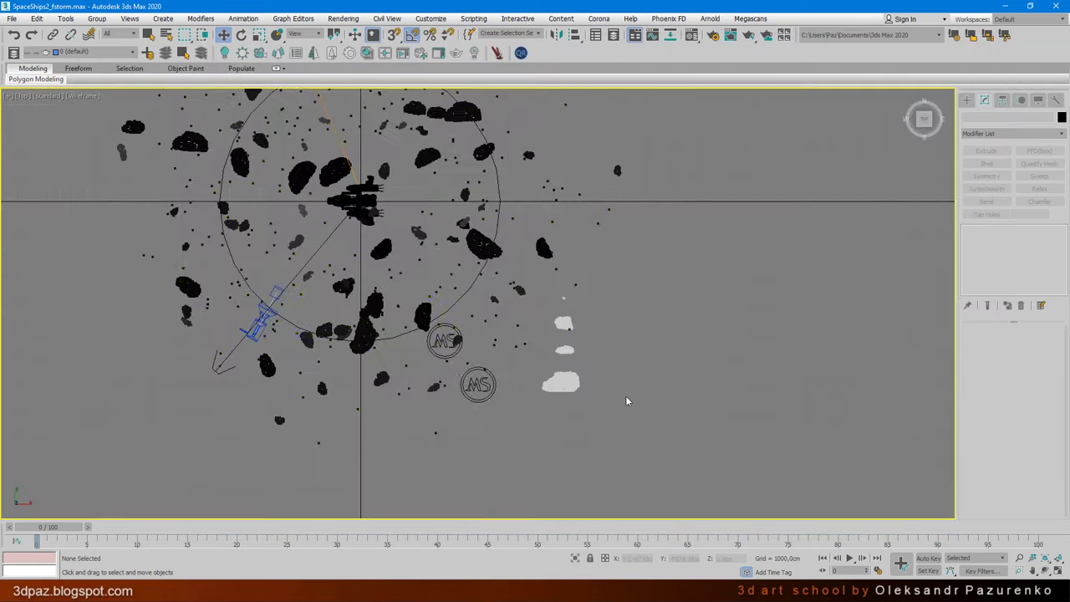
left_click(484, 378)
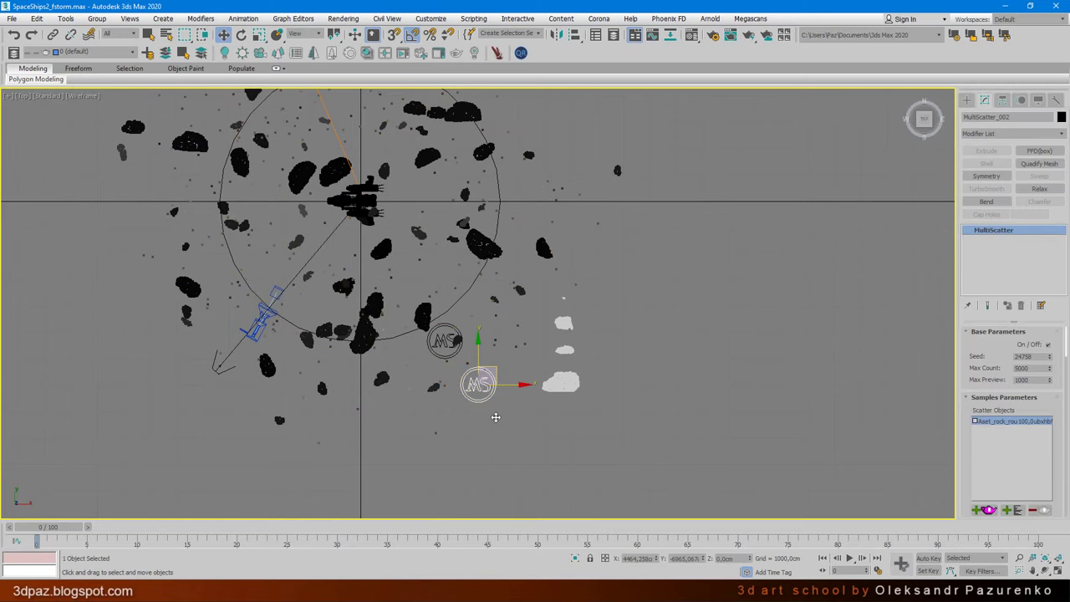
left_click_drag(502, 375, 502, 431, "shift")
left_click(529, 340)
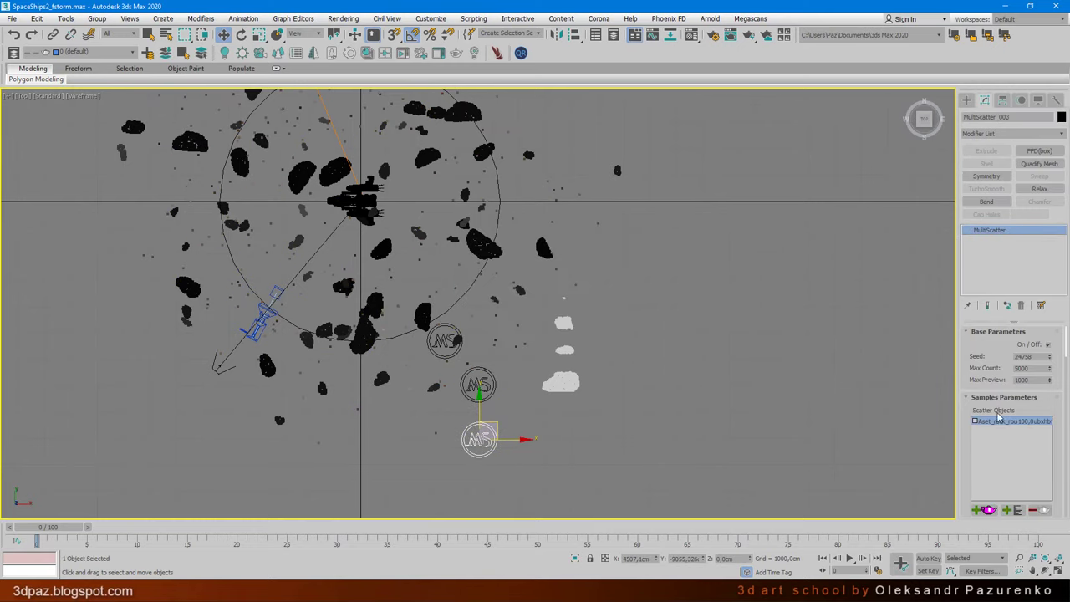
Set the copied scatter's maximum count to 50000 and preview count to 10000
scroll(520, 360, "up", 2)
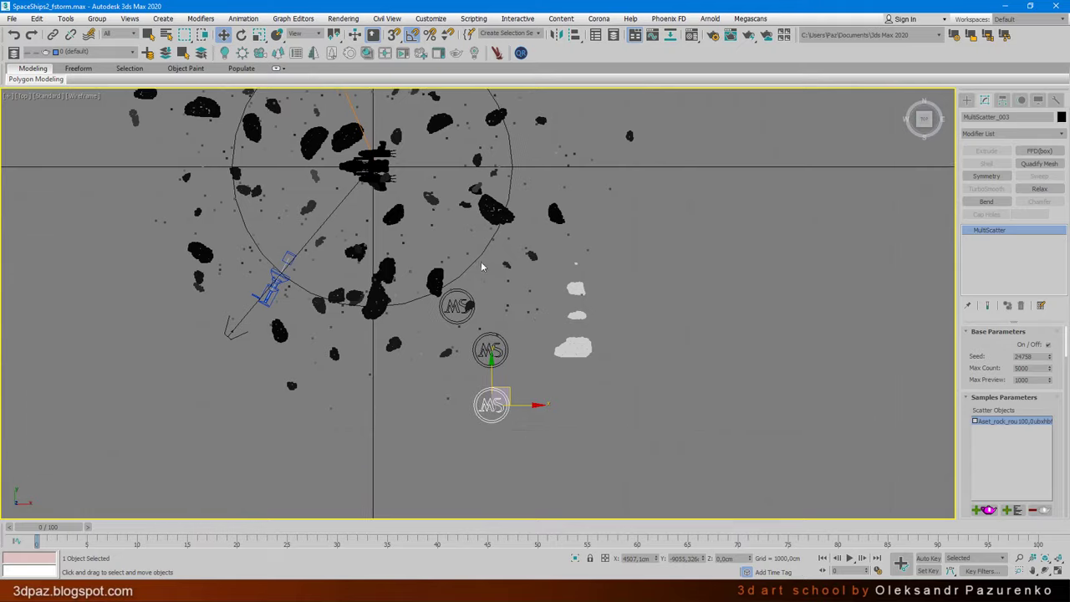
scroll(480, 335, "up", 2)
double_click(1038, 370)
type("500")
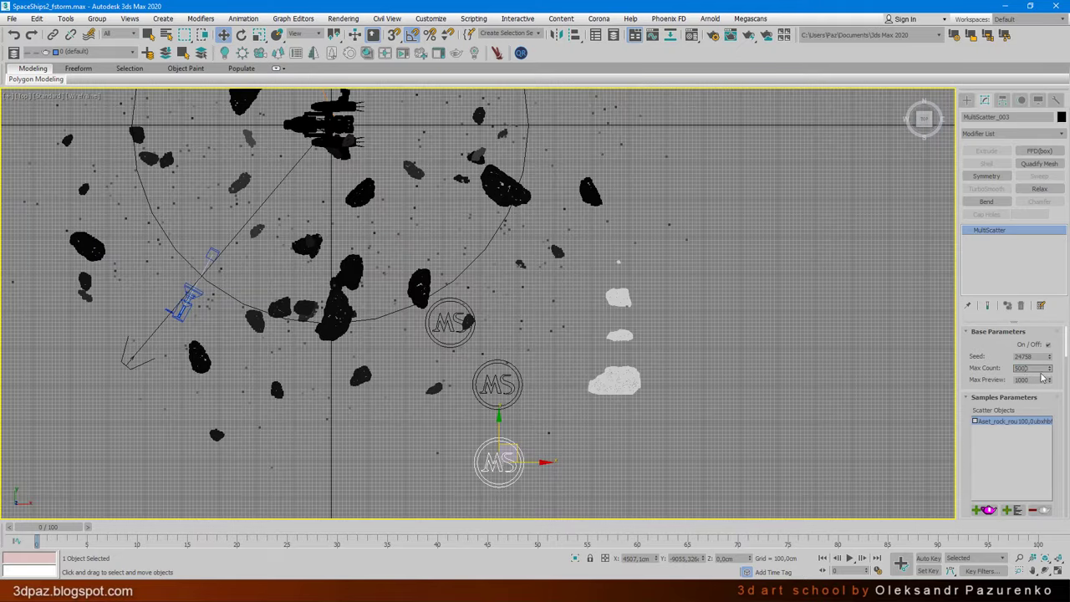
type("00")
key("Tab")
type("10000")
key("Return")
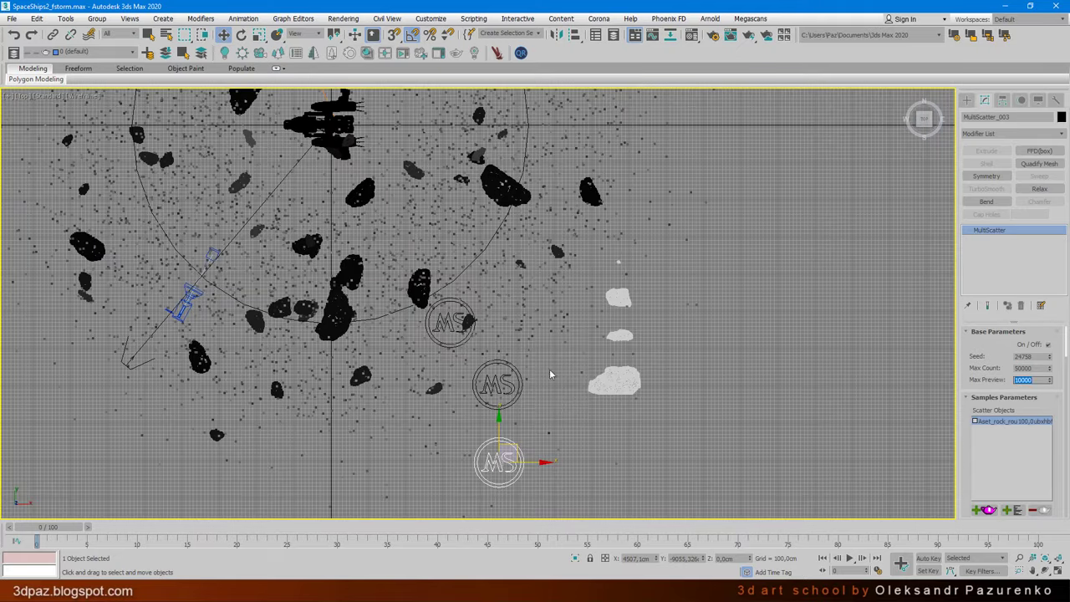
middle_click_drag(453, 402, 527, 381)
scroll(527, 381, "up", 5)
Scale the small-debris scatter from 4 to 8
left_click(698, 395)
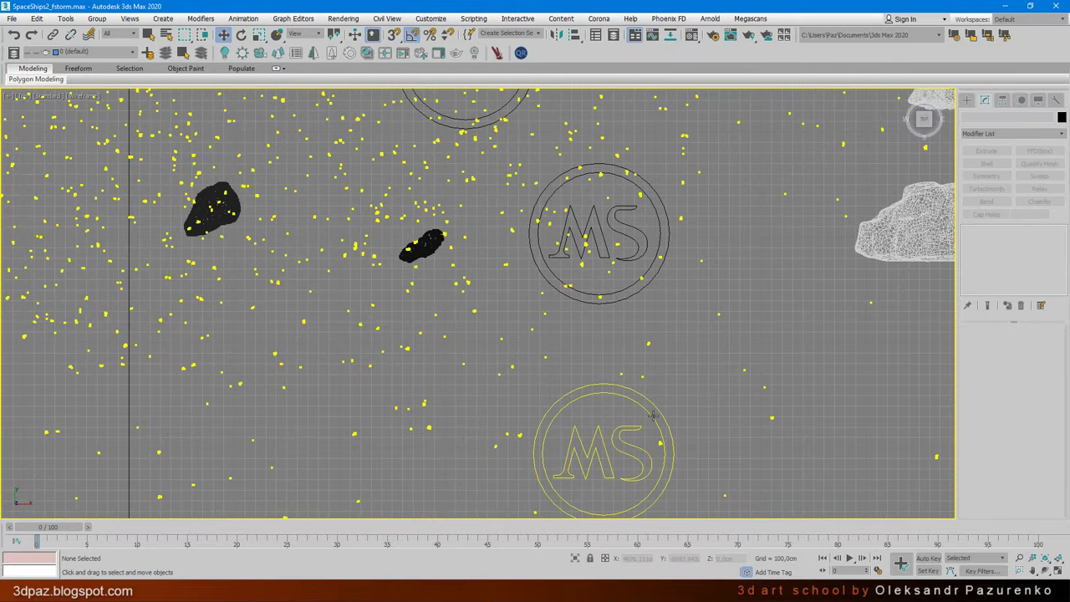
scroll(970, 473, "down", 3)
scroll(969, 473, "down", 3)
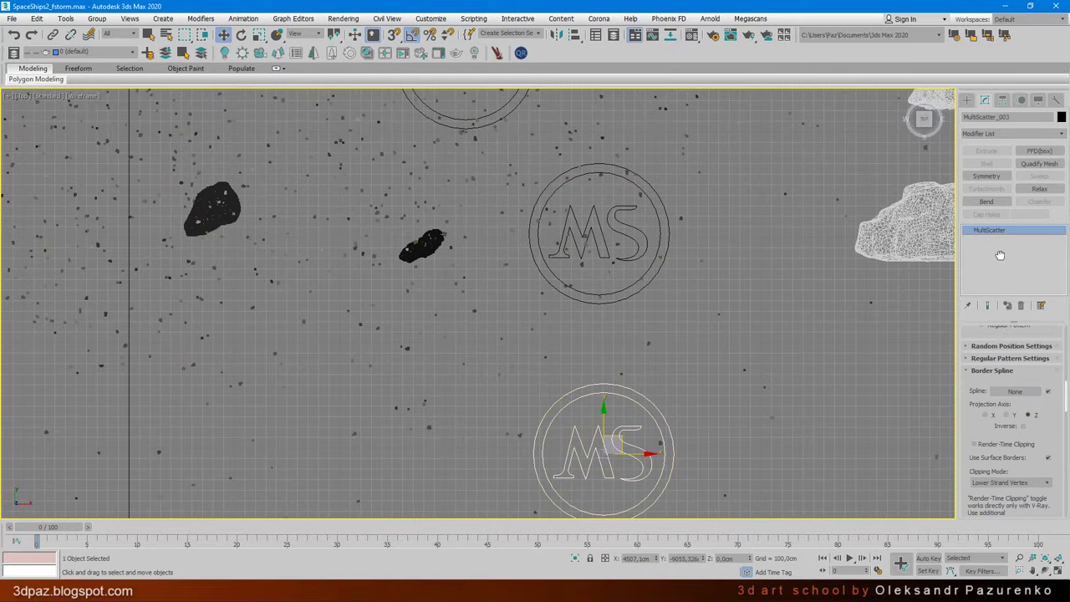
scroll(969, 473, "down", 3)
scroll(1012, 401, "up", 3)
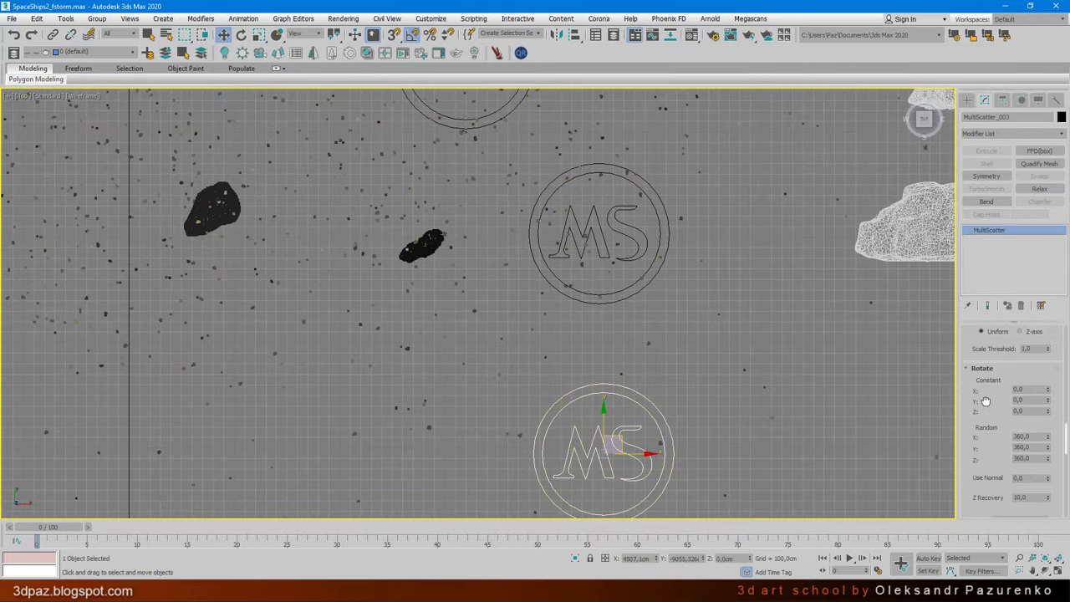
scroll(1003, 434, "up", 1)
double_click(1020, 390)
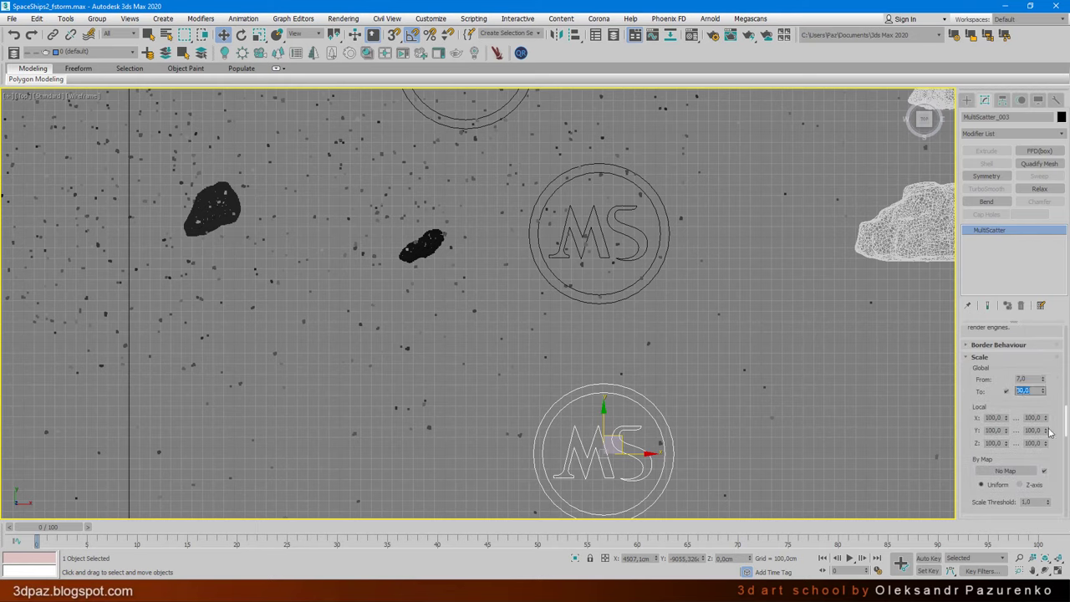
type("8")
key("shift+Tab")
type("4")
key("Return")
Change the scatter seed to redistribute the rocks, back in the four-view layout
left_click(1059, 570)
scroll(1005, 403, "up", 3)
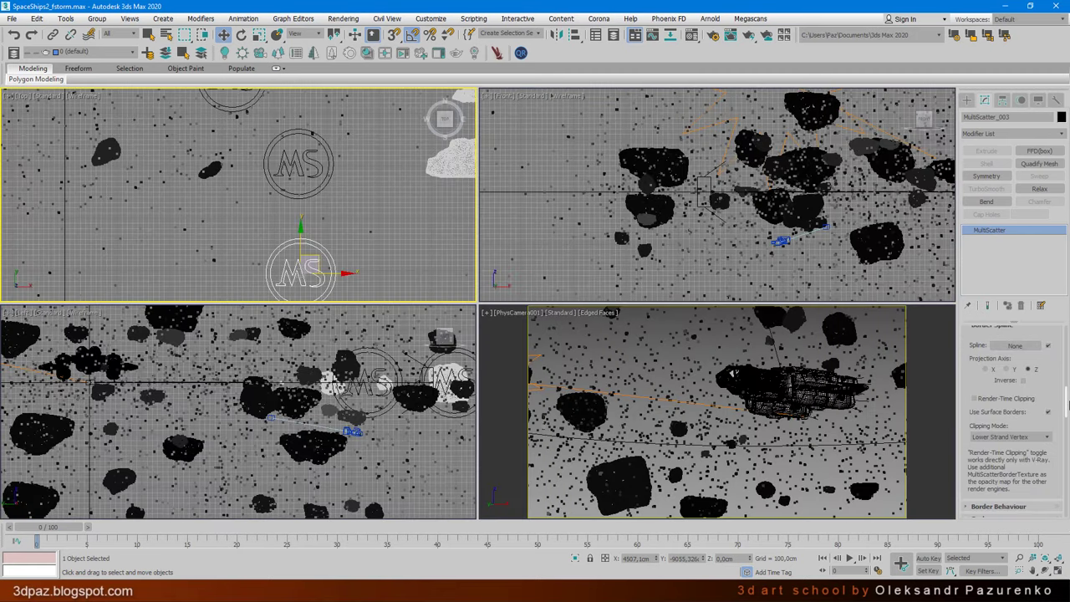
scroll(1054, 384, "up", 5)
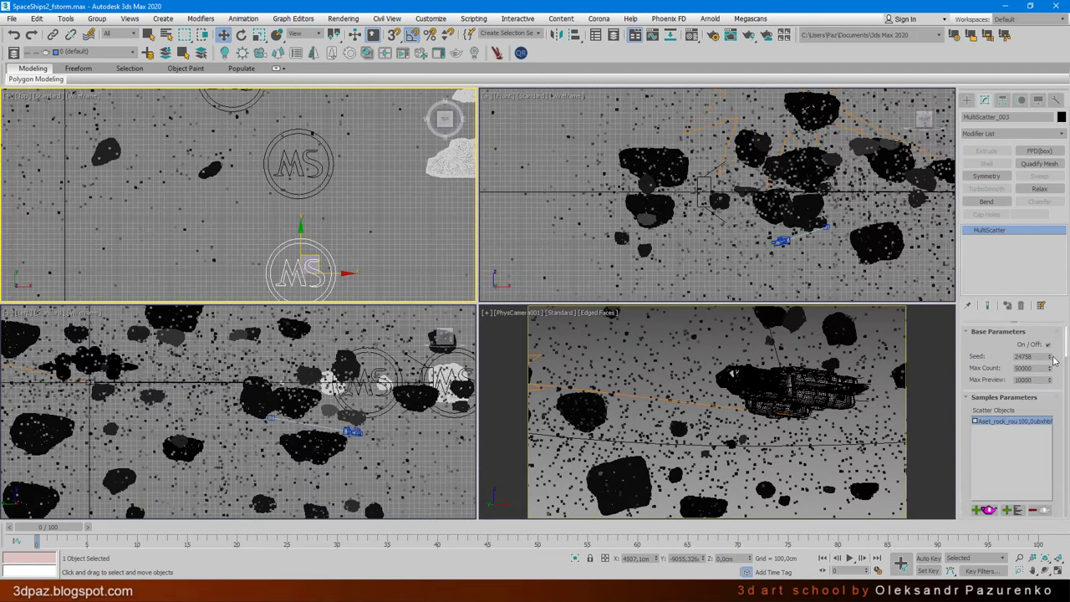
left_click_drag(1051, 357, 1053, 356)
left_click(701, 361)
Start an FStorm RT render of the maximized camera view and zoom around it as it refines
left_click(1059, 571)
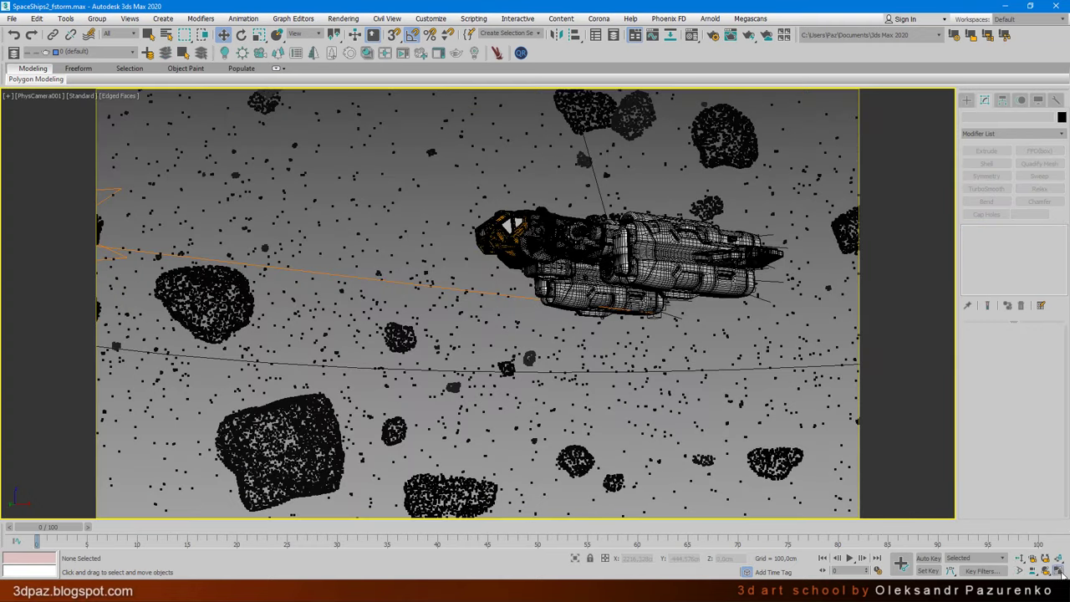
left_click(712, 34)
left_click(174, 413)
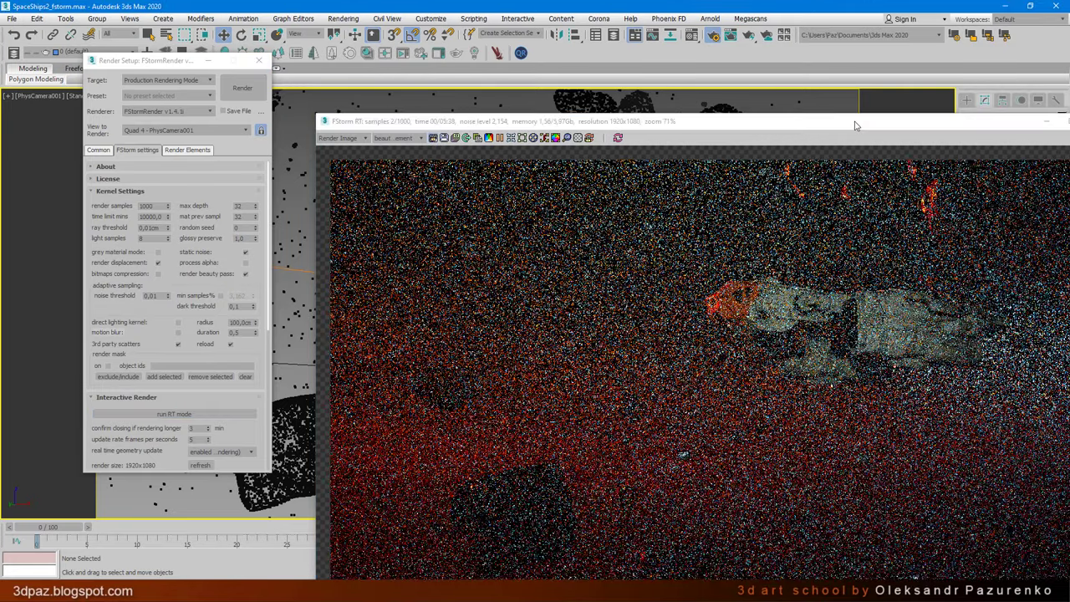
left_click_drag(856, 125, 607, 46)
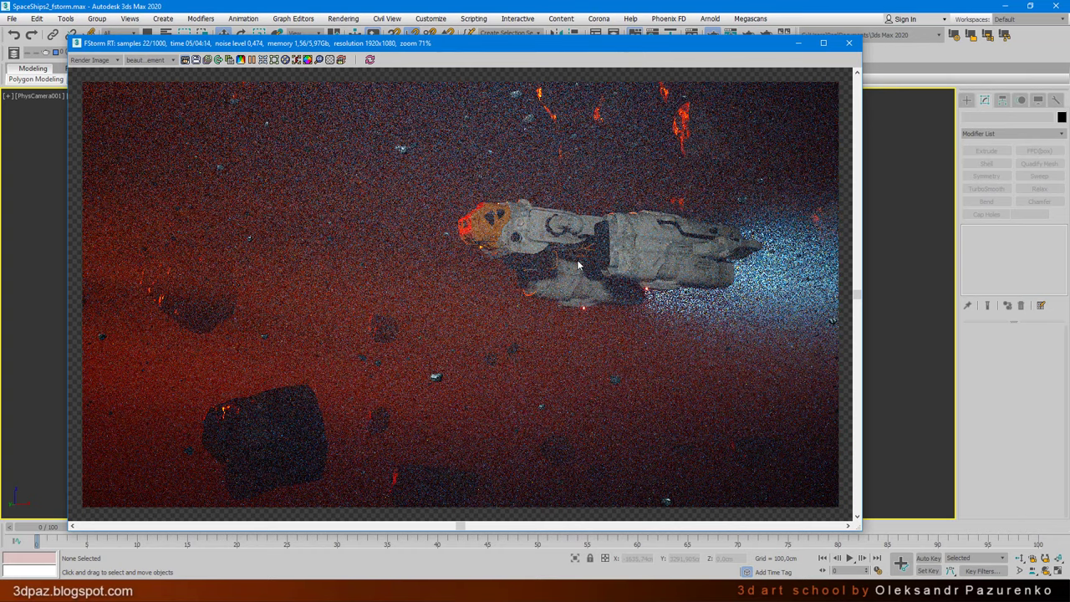
scroll(398, 341, "up", 2)
scroll(398, 341, "up", 1)
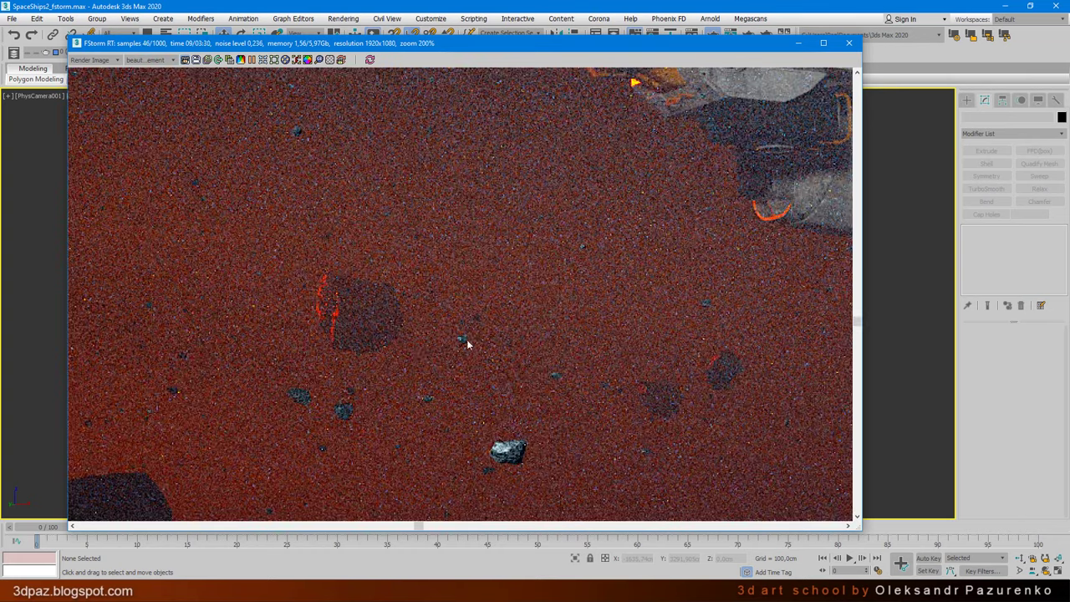
scroll(466, 342, "up", 2)
scroll(521, 306, "down", 3)
scroll(522, 310, "down", 1)
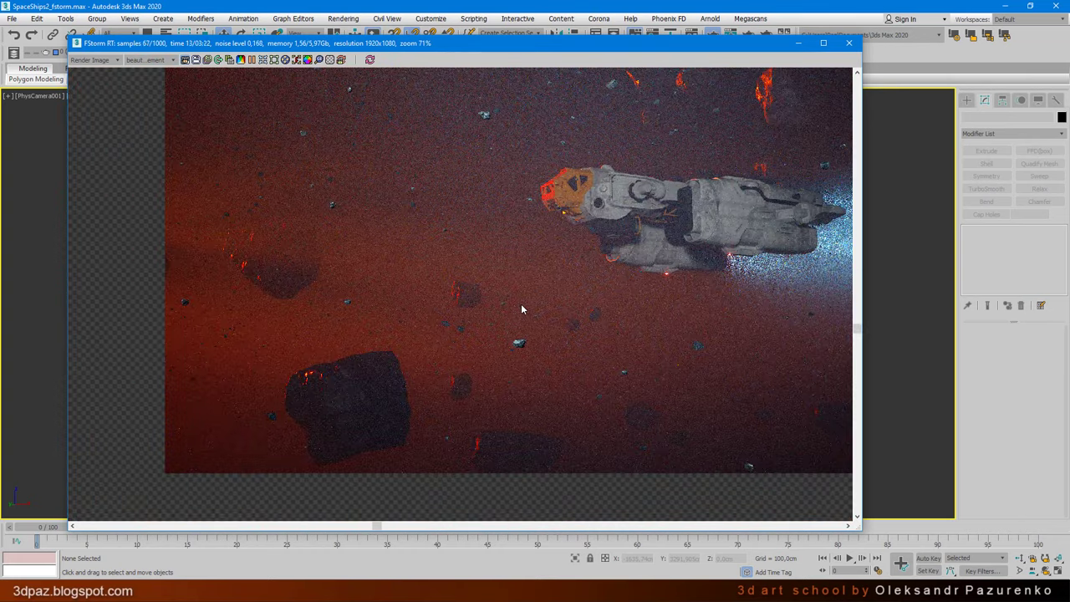
scroll(519, 322, "down", 1)
scroll(669, 259, "up", 3)
scroll(706, 277, "down", 4)
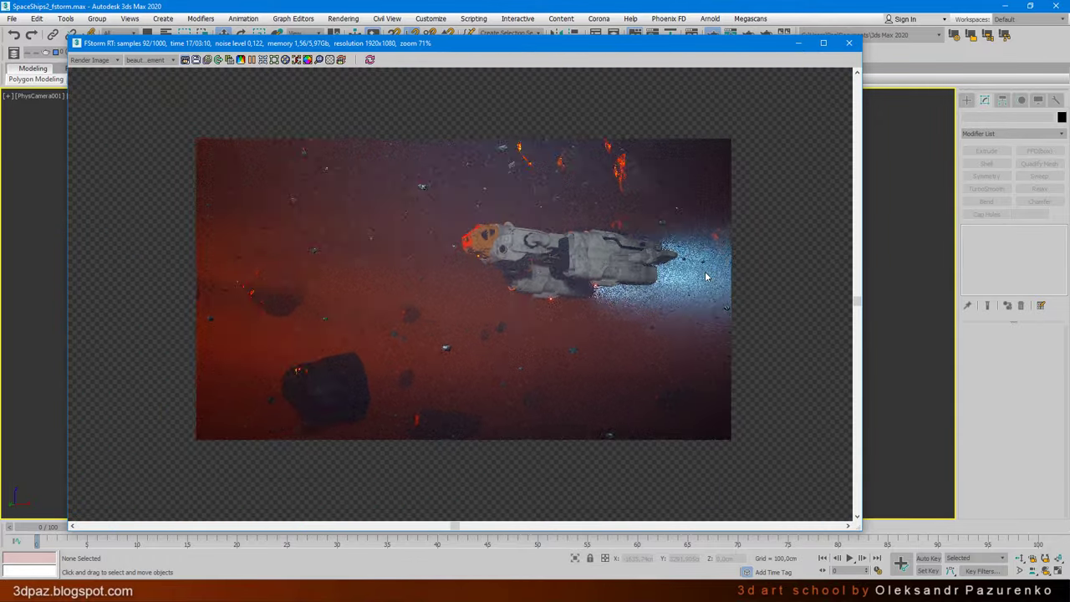
scroll(635, 280, "up", 1)
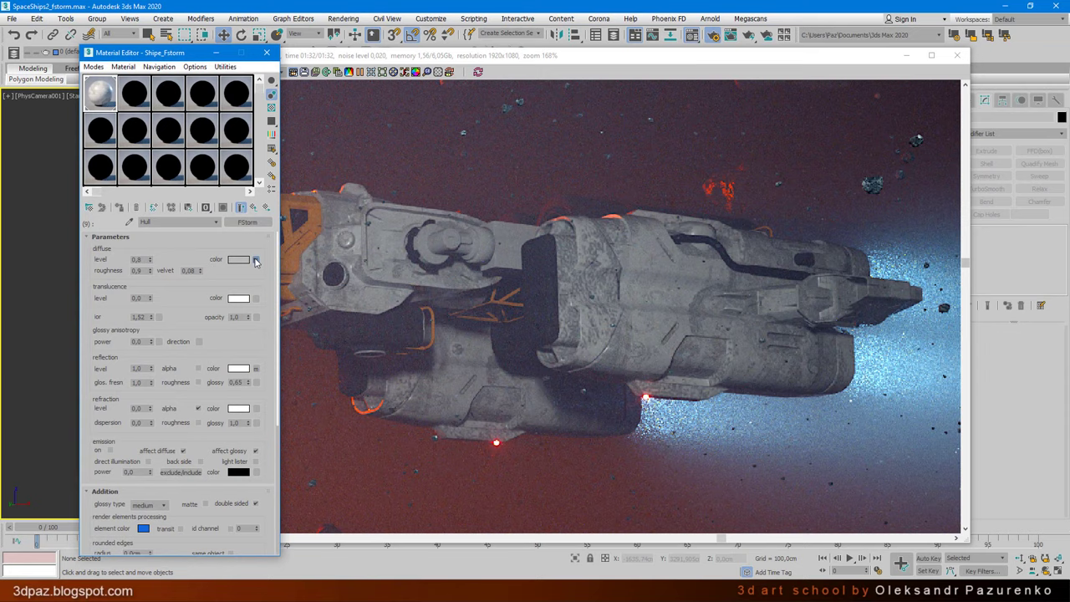
Replace the mask bitmap's image with 98.jpg
left_click(255, 261)
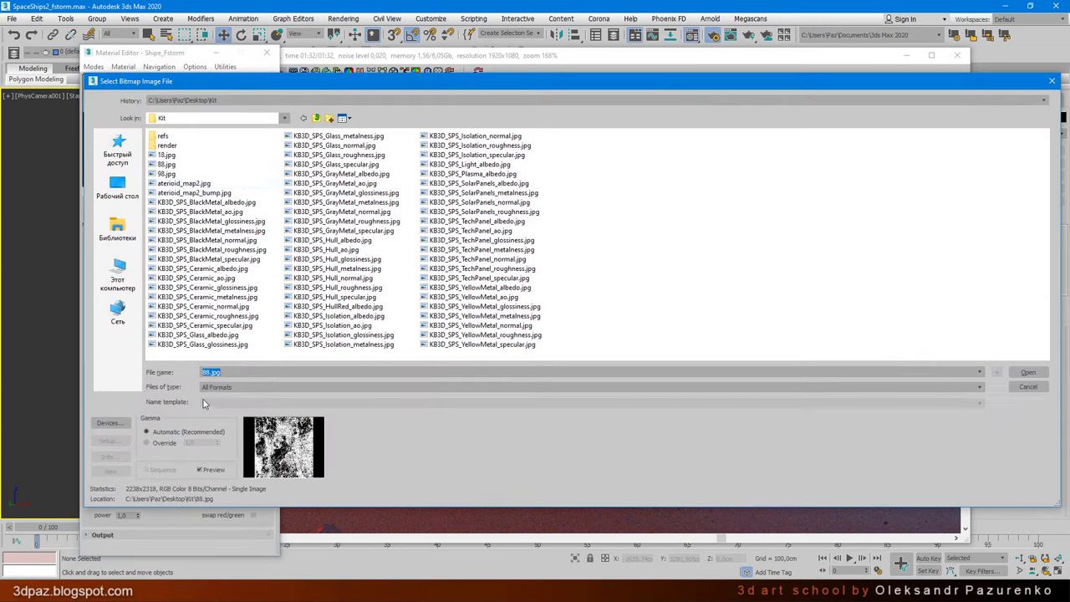
left_click(166, 174)
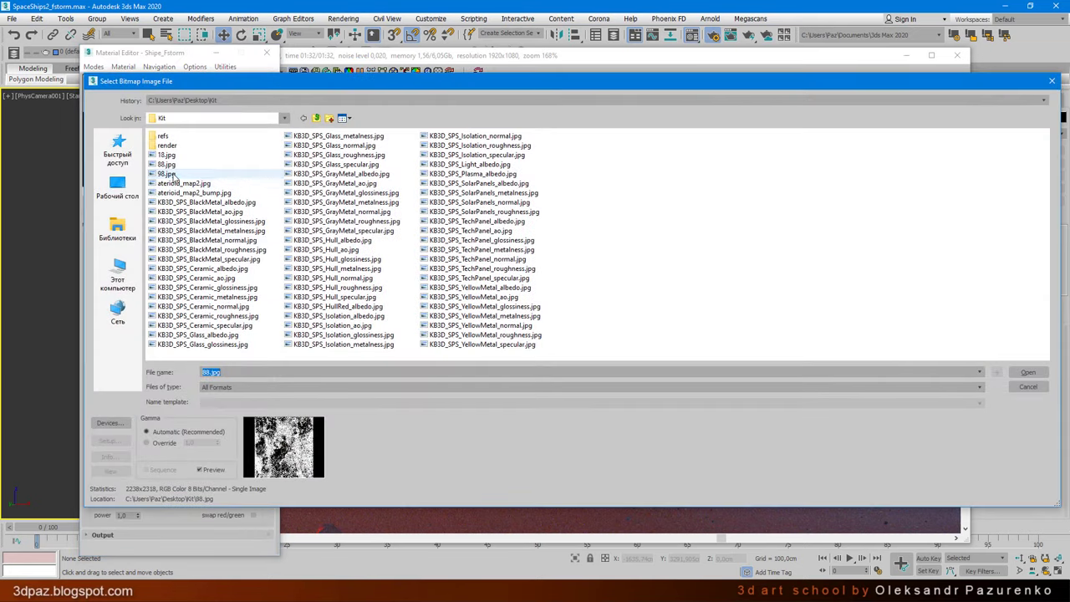
left_click(109, 471)
left_click(815, 13)
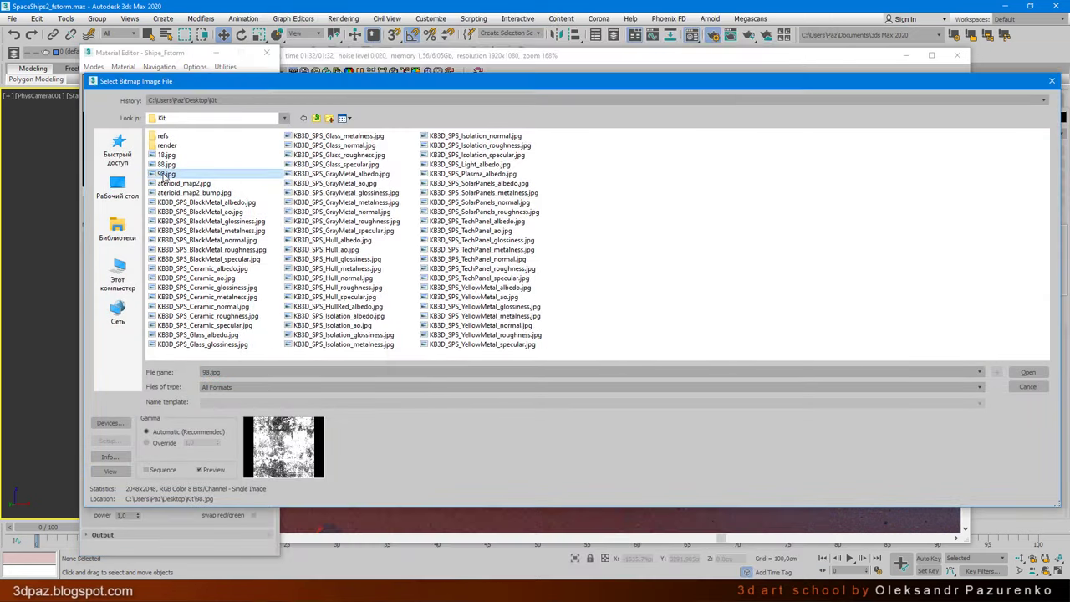
key("Return")
left_click(633, 274)
scroll(633, 275, "up", 2)
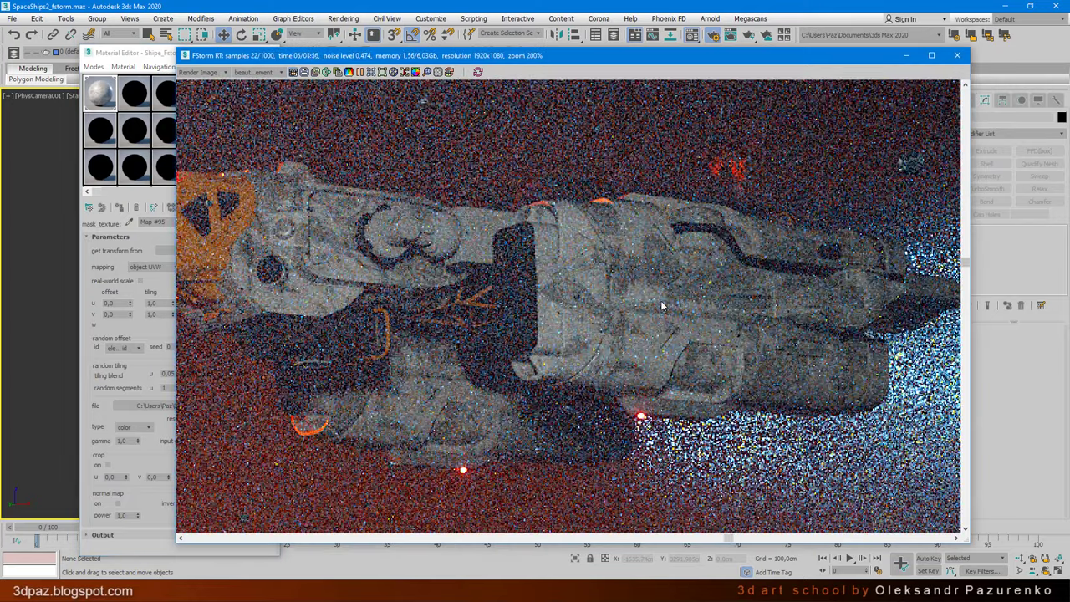
Set the parent colour-correction multiplier to 1.0 and check the brighter ship in the render
left_click(106, 81)
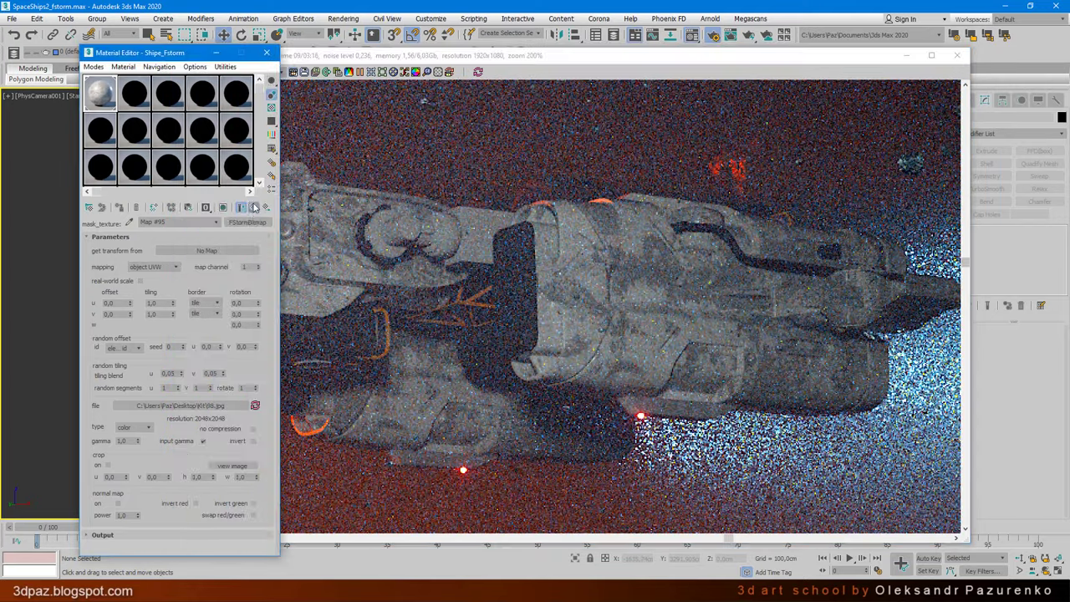
left_click(254, 207)
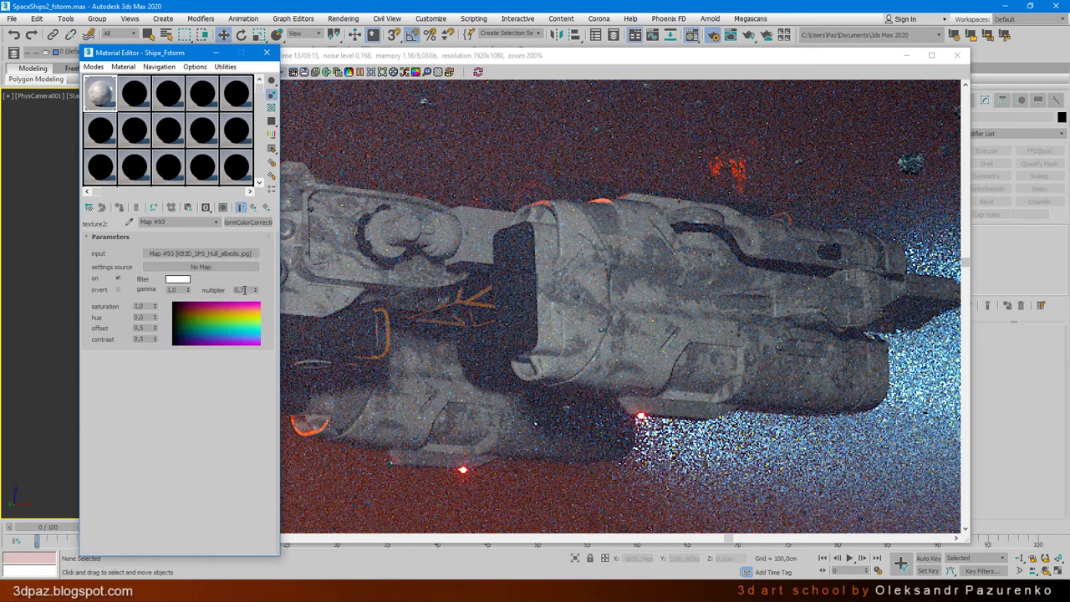
double_click(241, 289)
type("1")
key("Return")
left_click(687, 306)
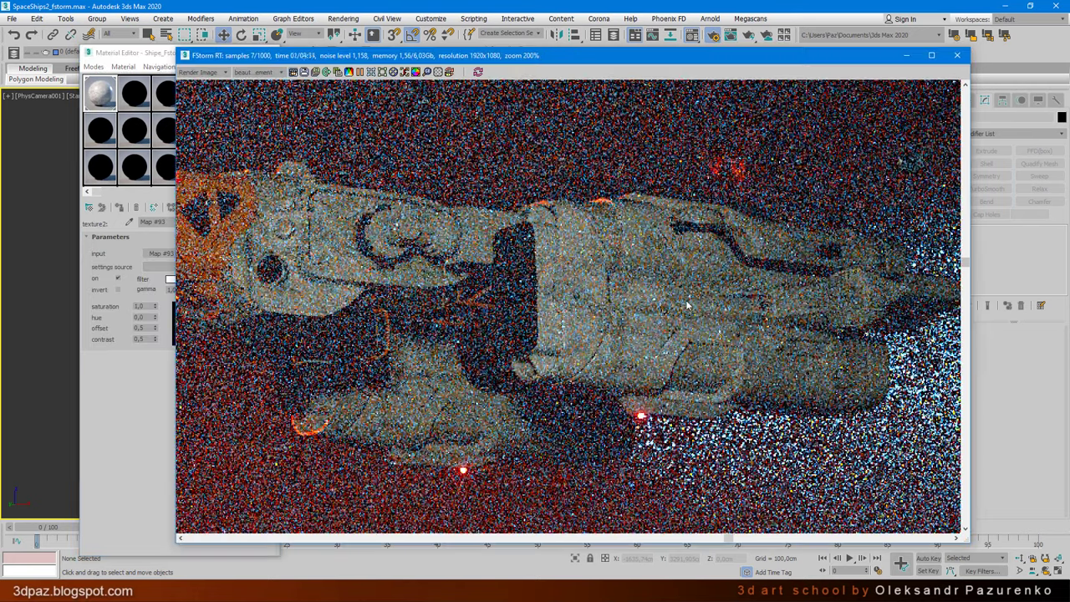
scroll(679, 313, "up", 1)
scroll(677, 318, "down", 3)
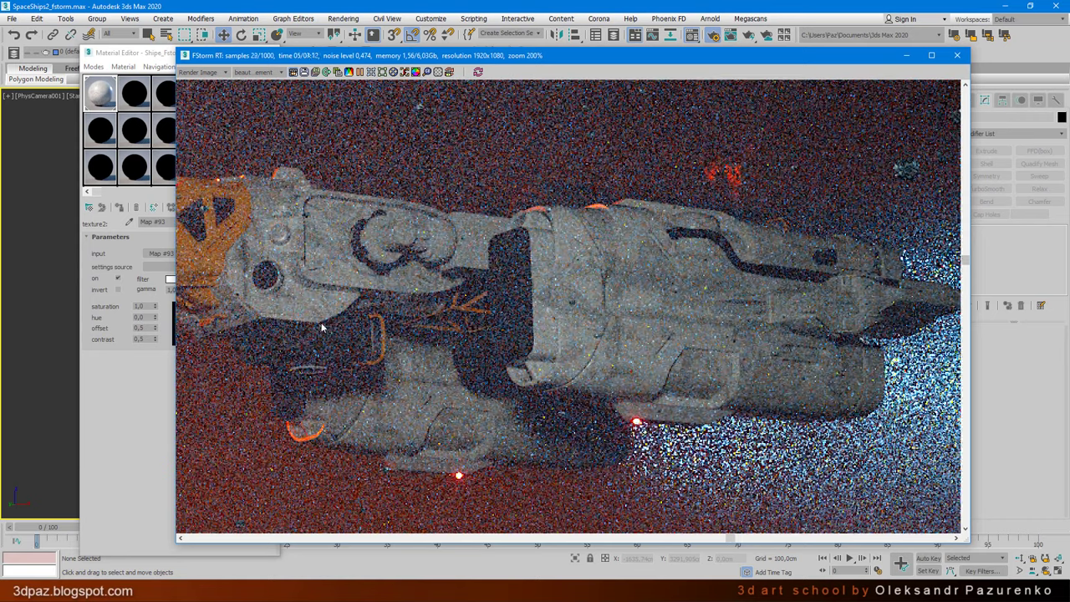
scroll(585, 347, "down", 1)
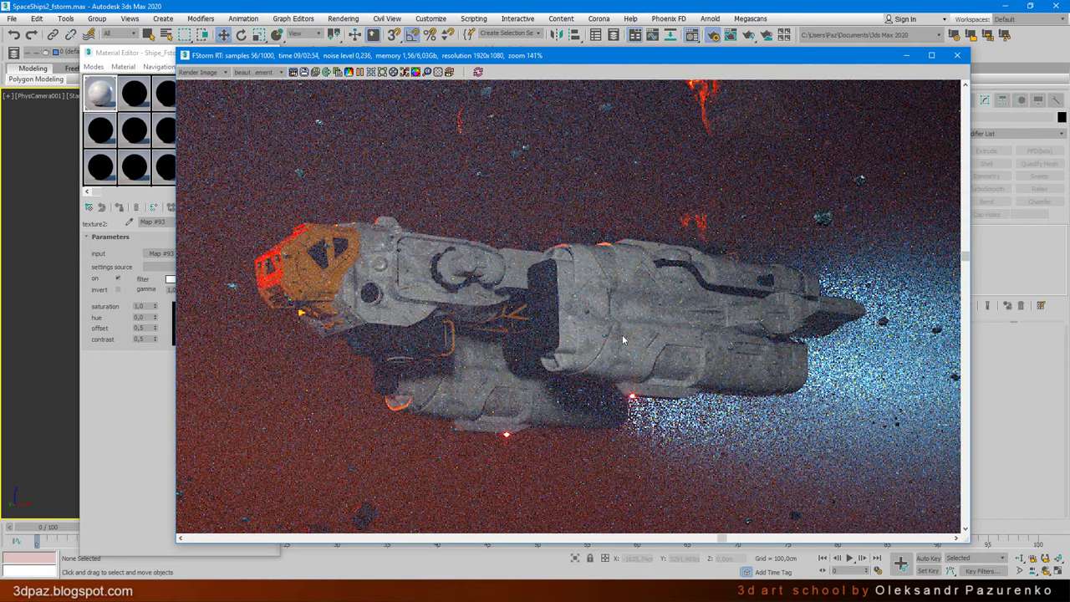
scroll(523, 358, "down", 5)
scroll(544, 393, "up", 4)
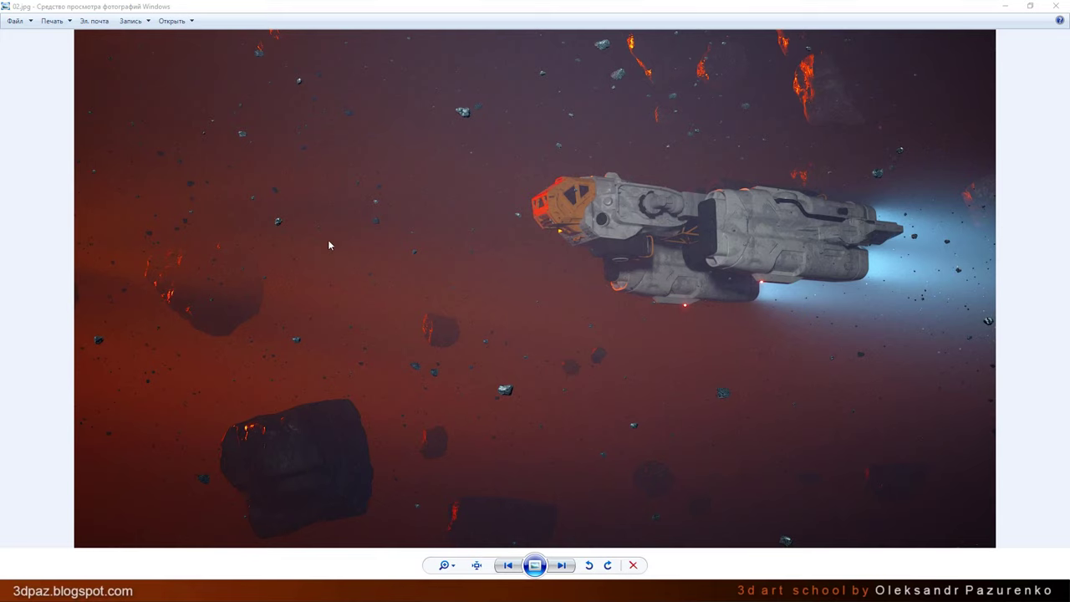
Show the final render 02.jpg full screen as a slideshow in Windows Photo Viewer
left_click(535, 565)
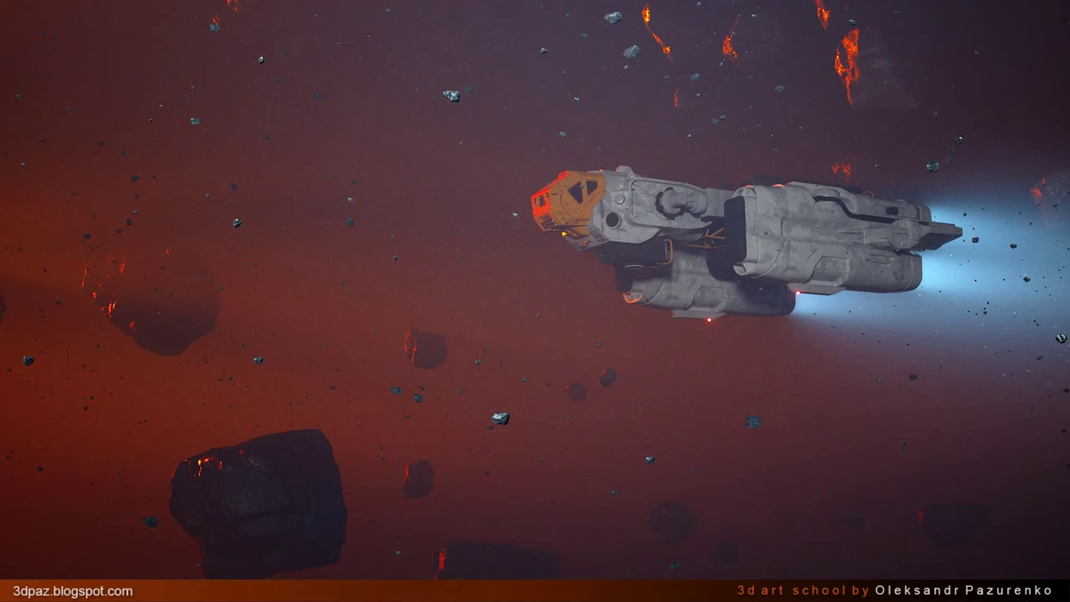